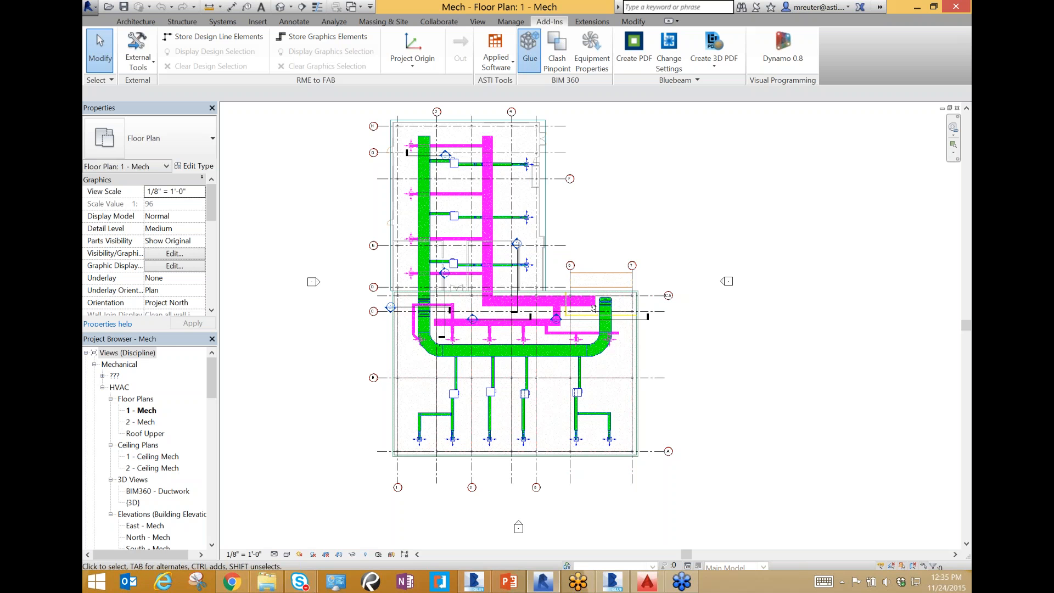
Choose Asti_glue as the host and BIM&Beer ATL as the project for gluing the model
click(618, 300)
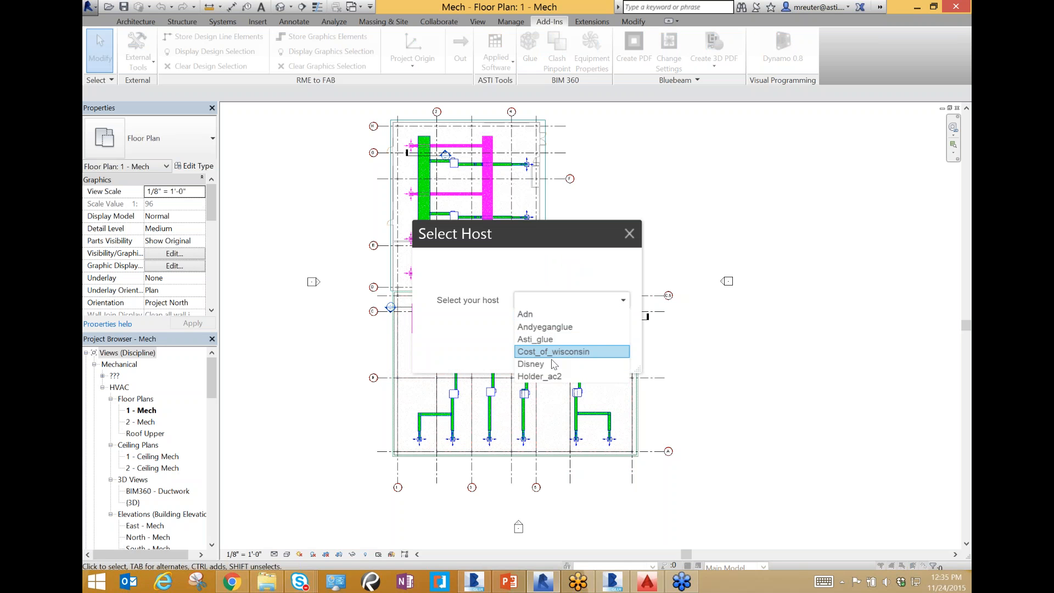
click(559, 341)
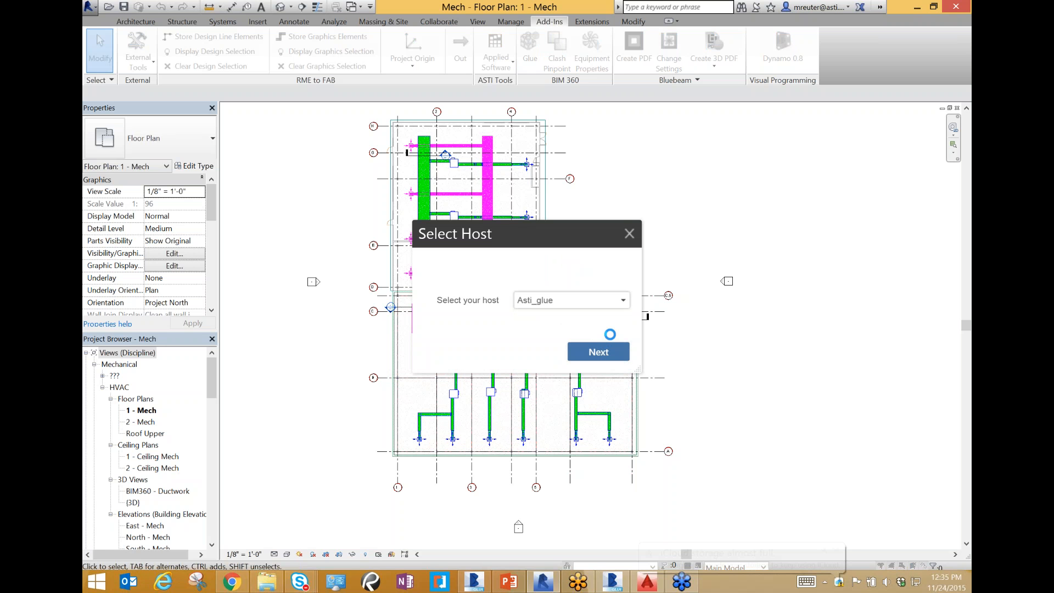
click(603, 352)
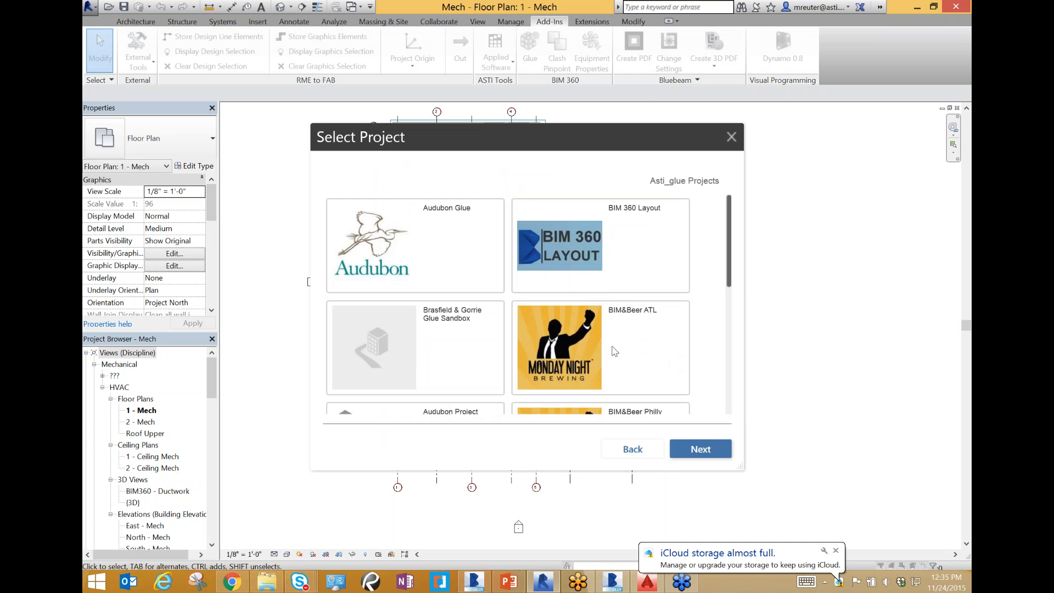
click(696, 448)
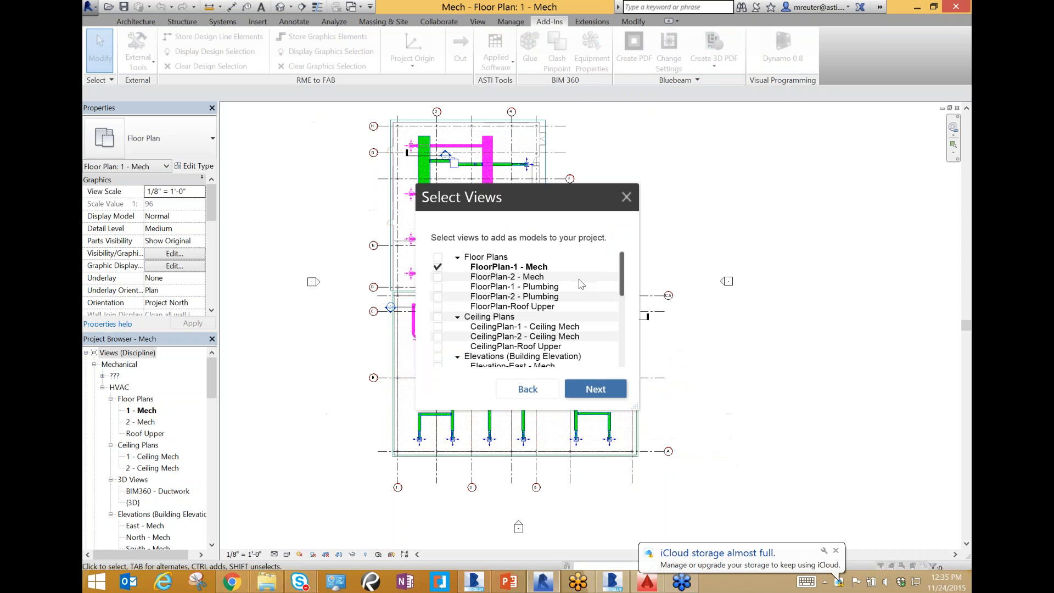
Choose the FloorPlan-1 - Mech view as the model to add and proceed to the review
scroll(486, 269, down, 7)
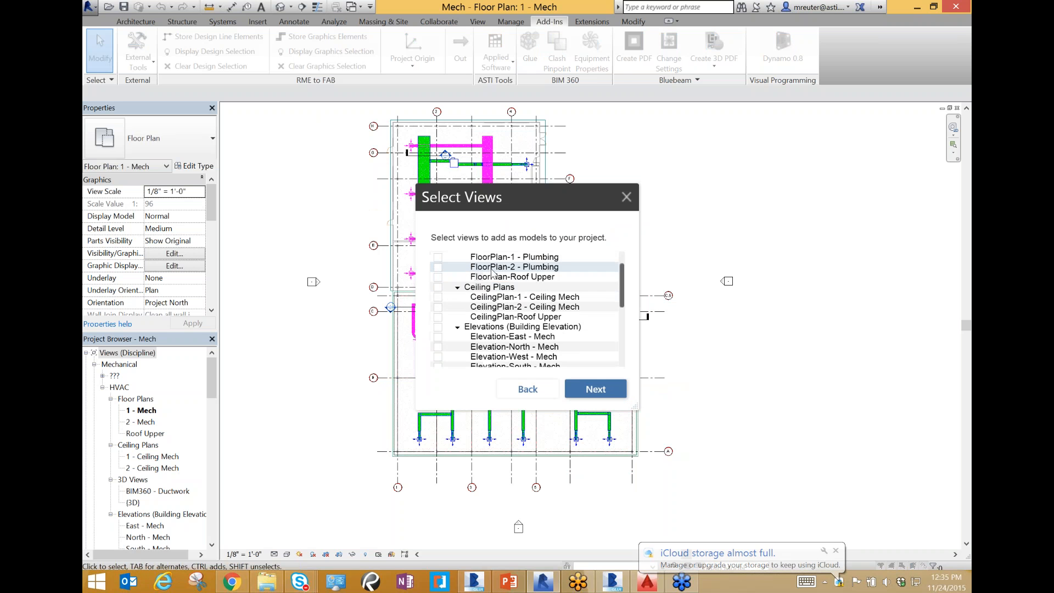
scroll(491, 319, up, 7)
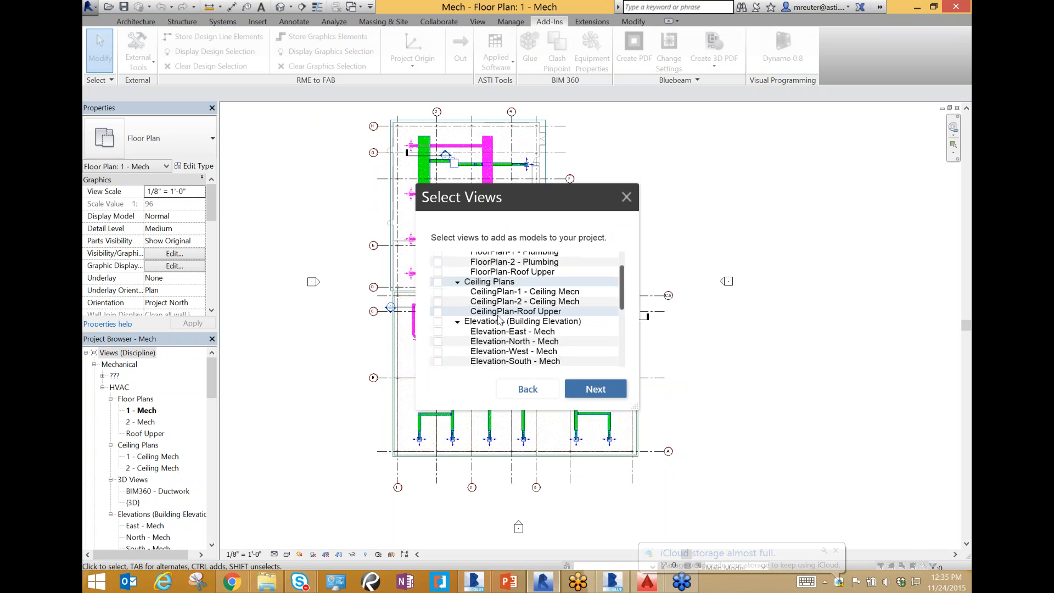
click(523, 267)
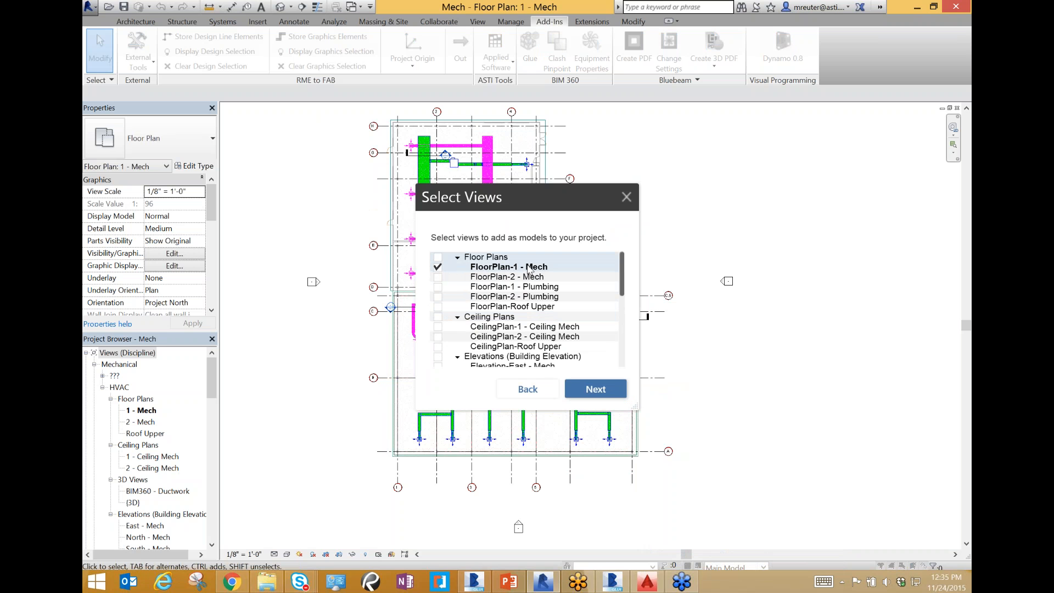
click(599, 392)
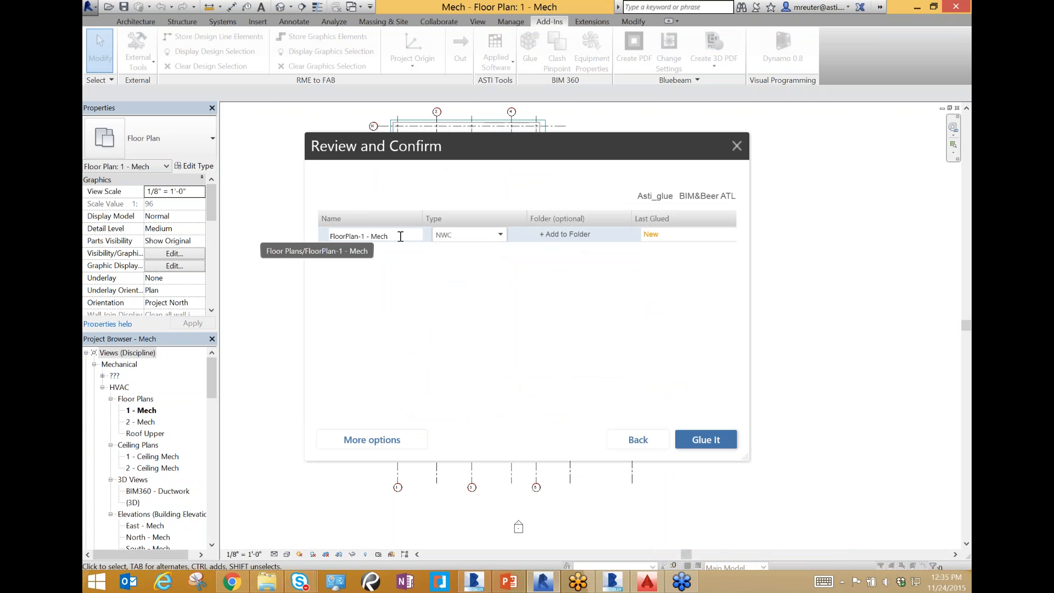
Check the project's existing model names in BIM 360 Glue, then rename the model in Revit's review list as BIM360 - Ductwork
click(400, 236)
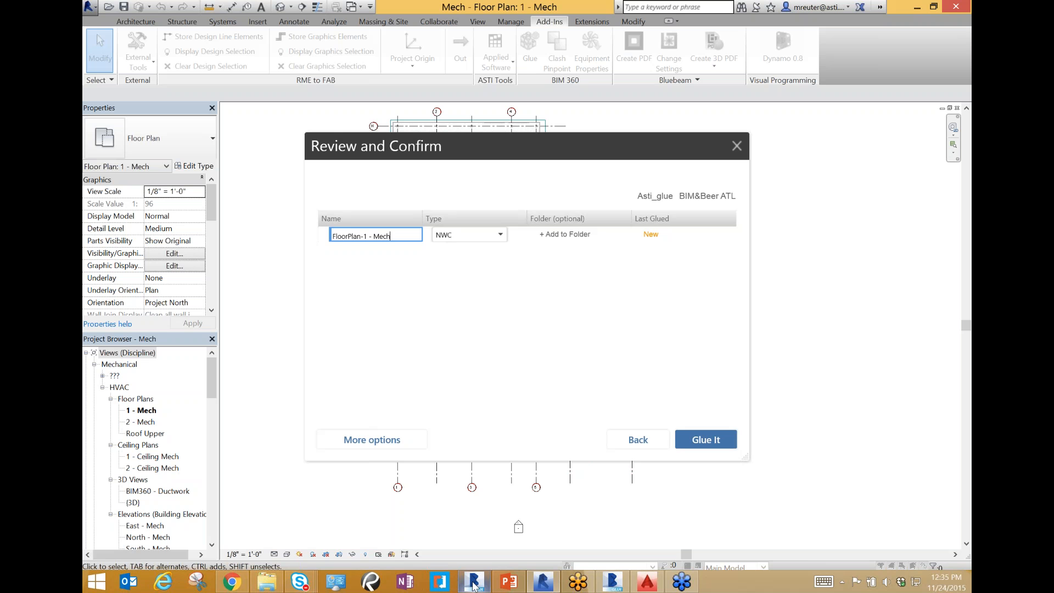
click(610, 582)
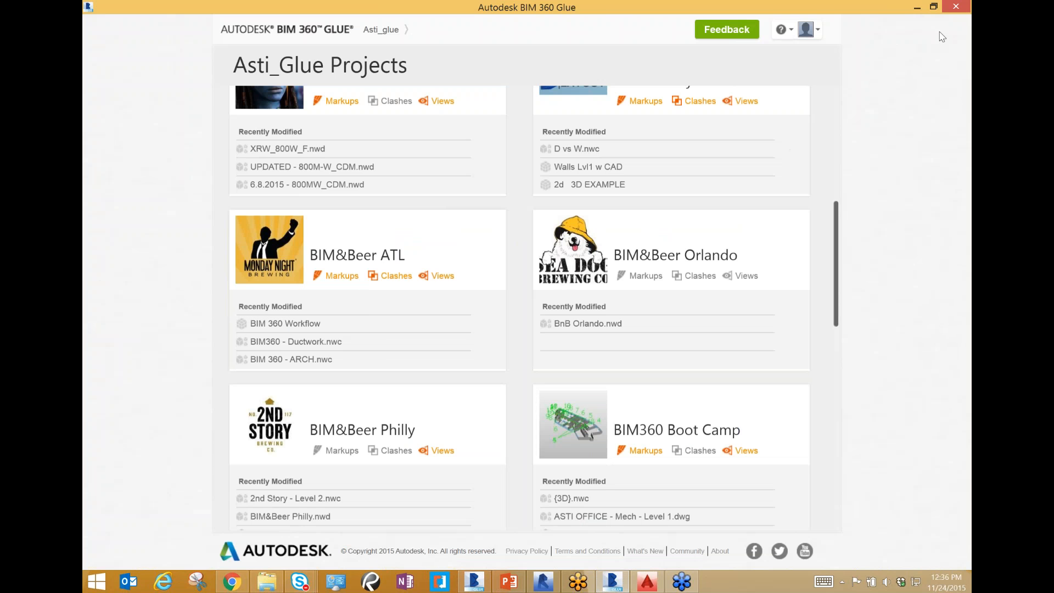
click(918, 7)
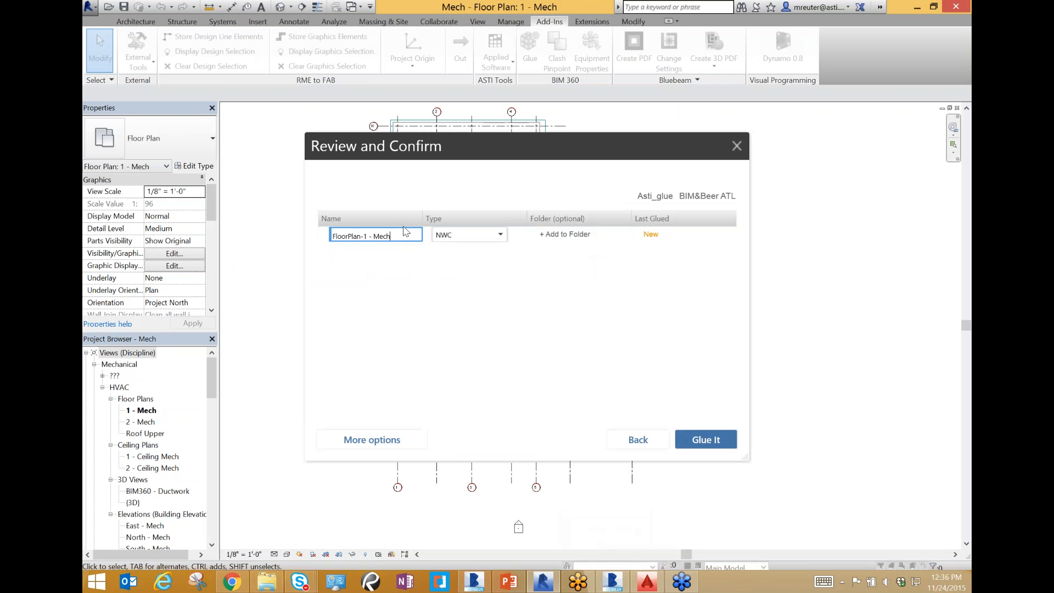
drag(404, 235, 258, 237)
text(BIM360 - Ductwork)
Open the folder selection for the BIM360 - Ductwork model, cancel it, and close the review without gluing
click(566, 235)
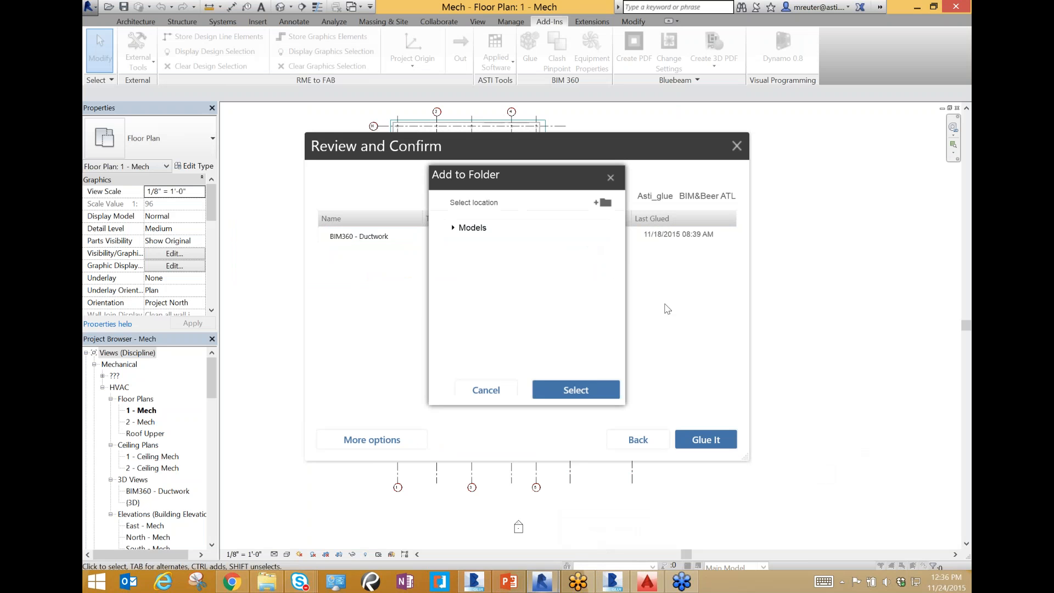
click(497, 395)
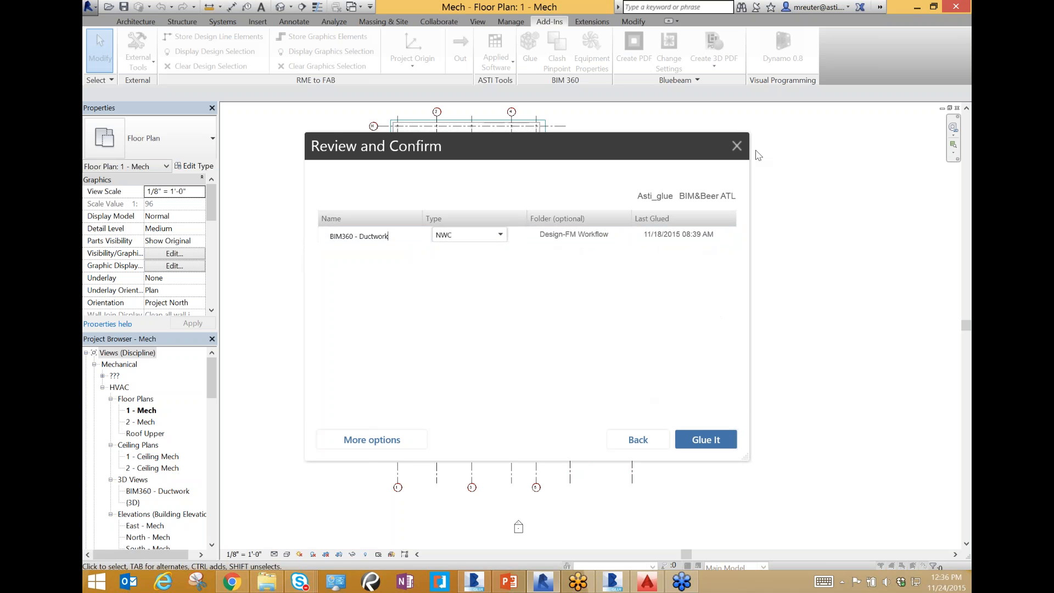
click(737, 146)
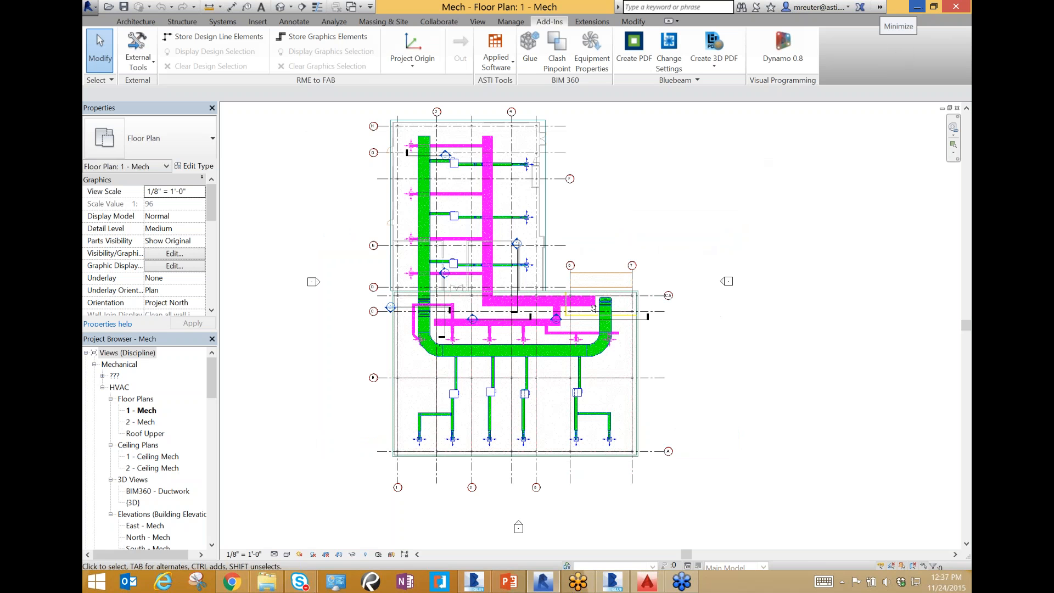
Switch to Chrome and examine the file formats supported by BIM 360 Glue on the compatibility page, including its web address
click(232, 587)
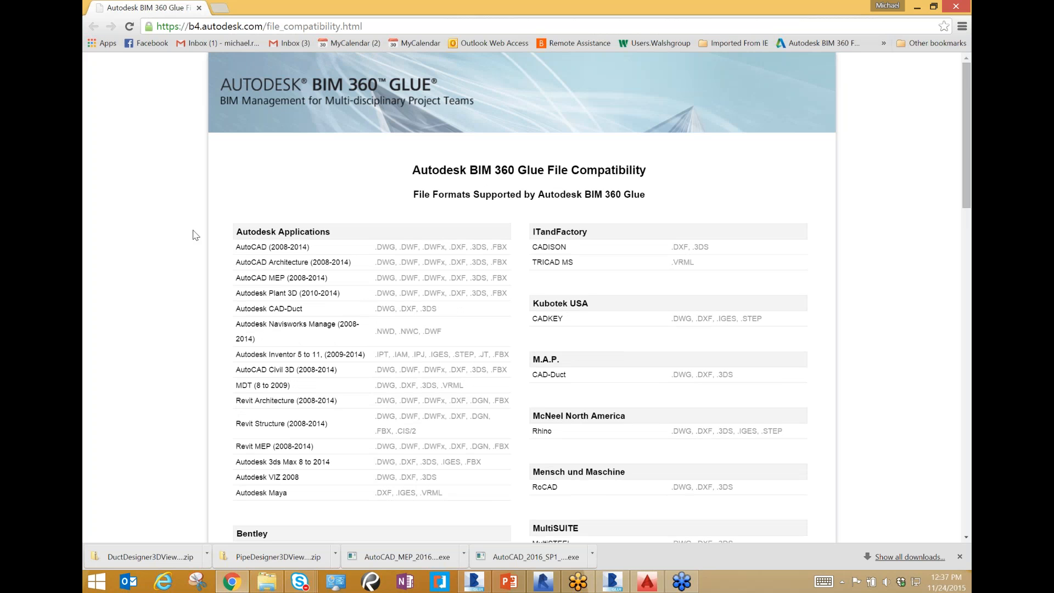
scroll(190, 205, down, 1)
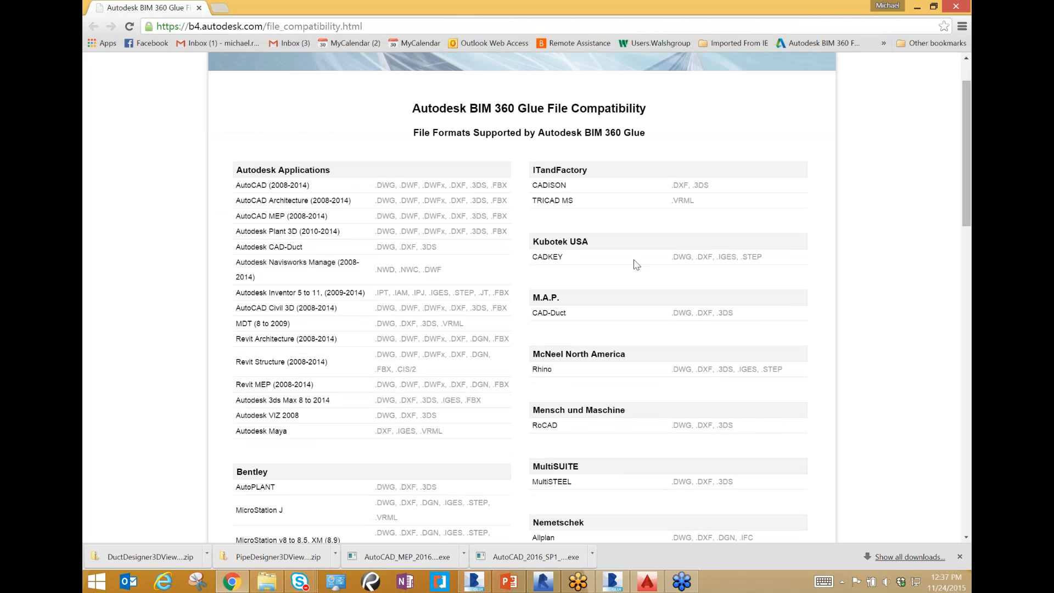
scroll(636, 264, down, 1)
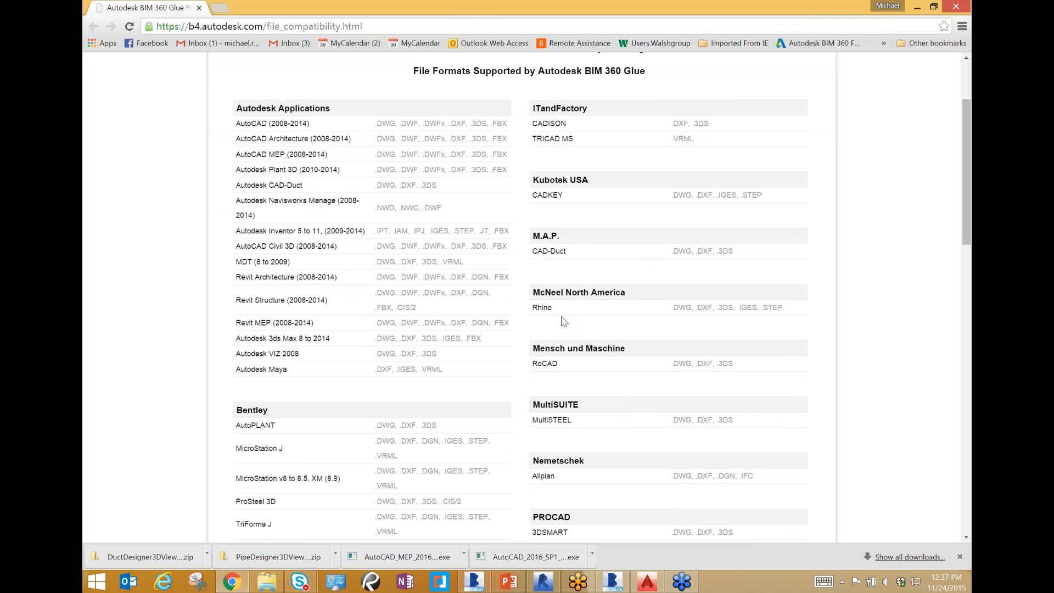
scroll(564, 322, down, 2)
scroll(564, 330, down, 1)
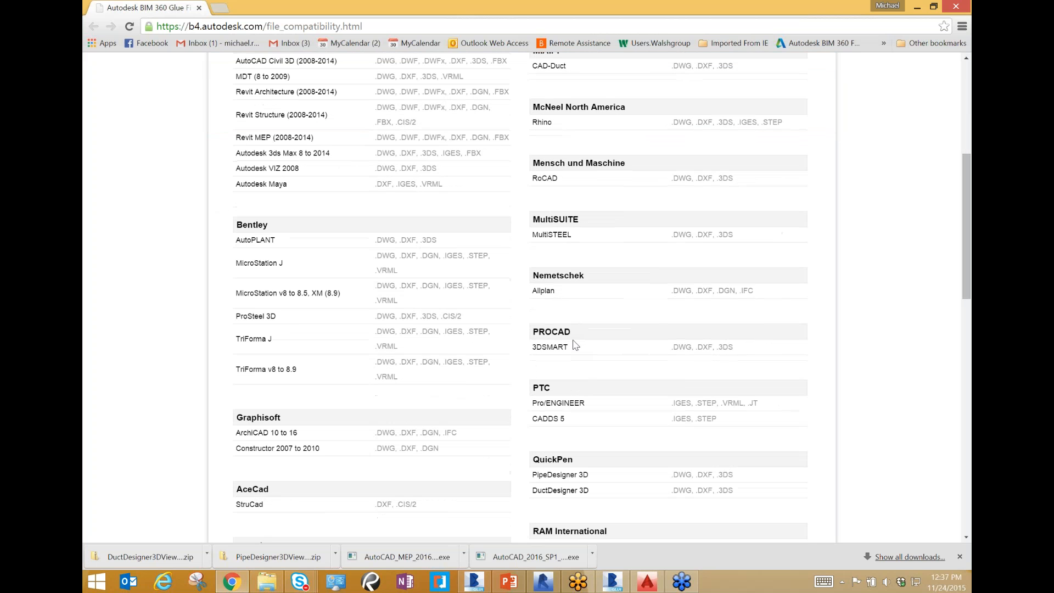
scroll(575, 345, down, 3)
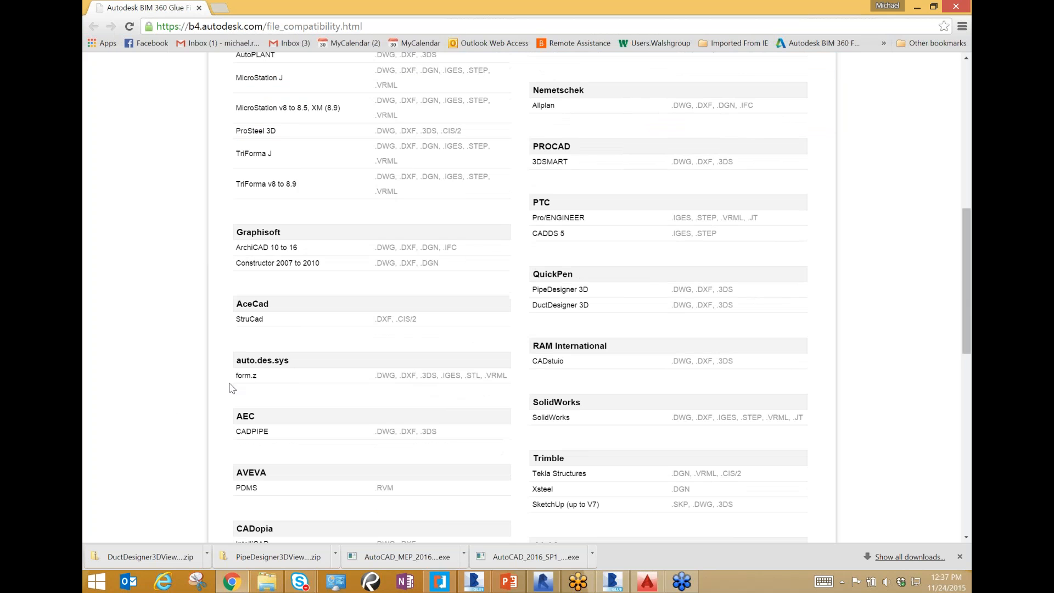
scroll(204, 370, down, 3)
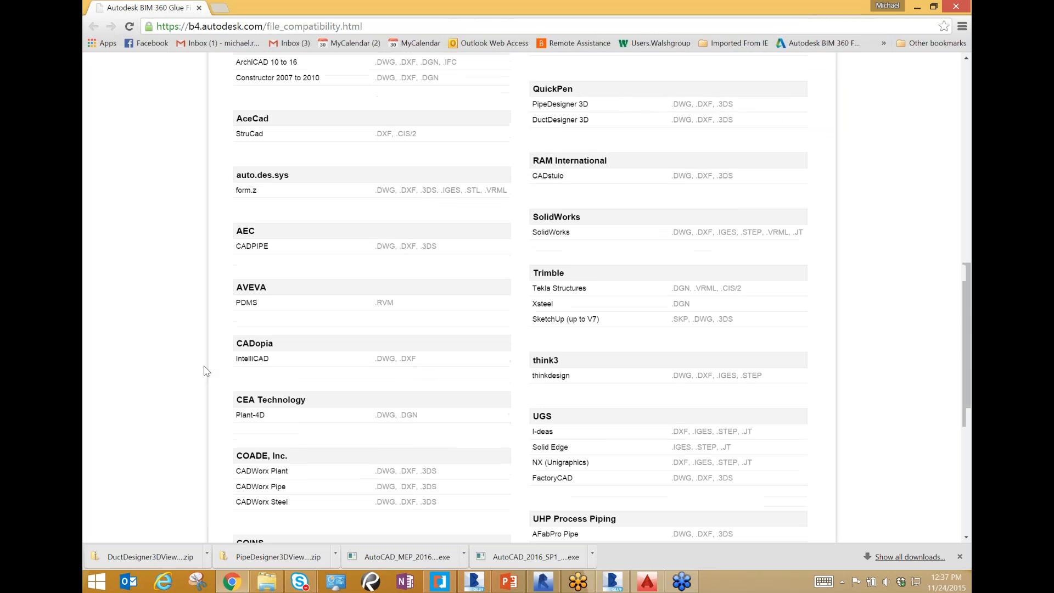
scroll(204, 370, down, 7)
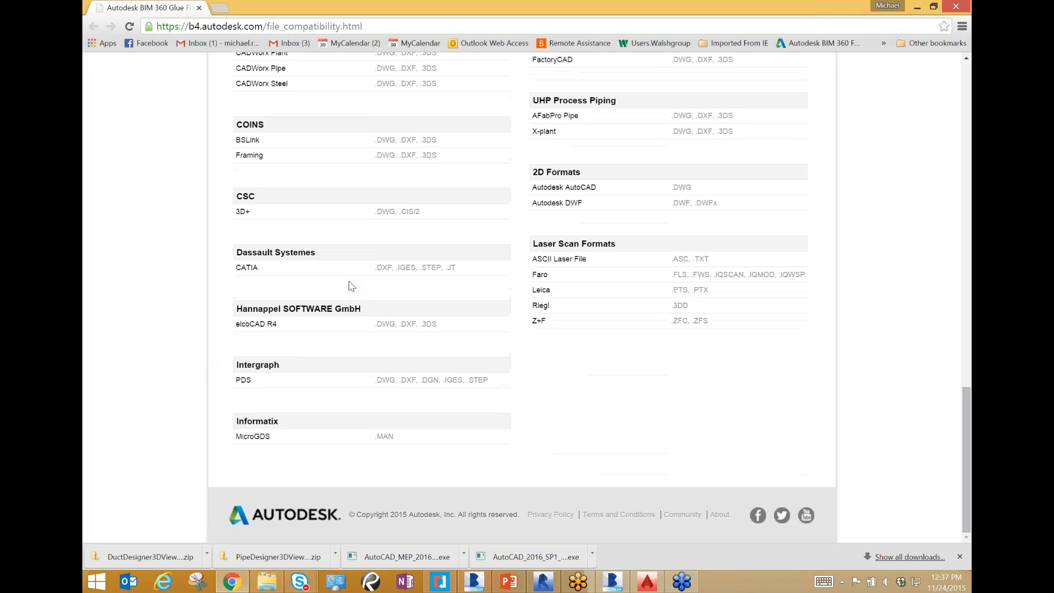
scroll(573, 330, up, 7)
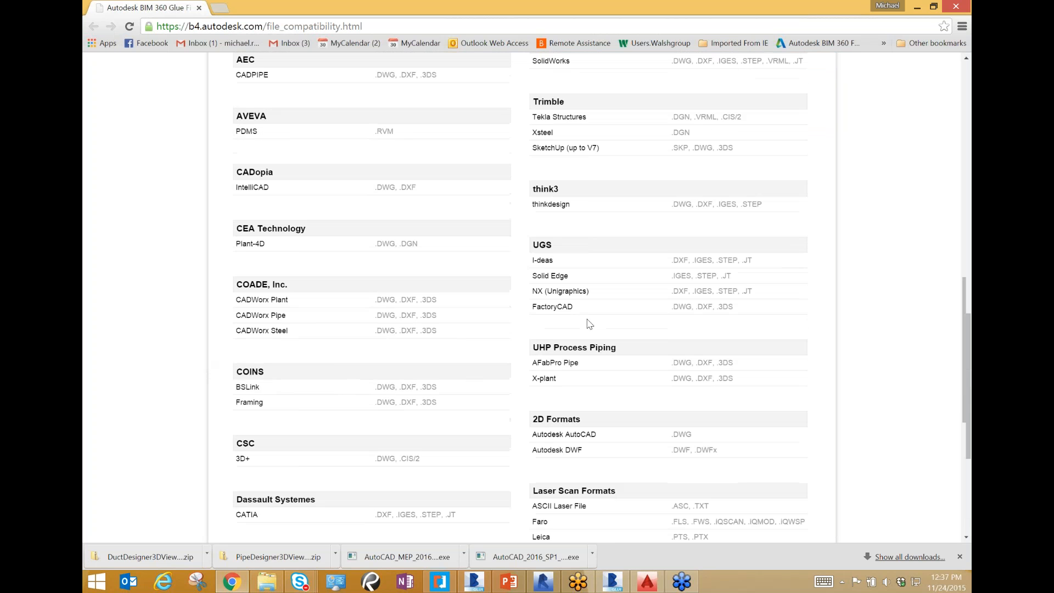
scroll(588, 323, up, 10)
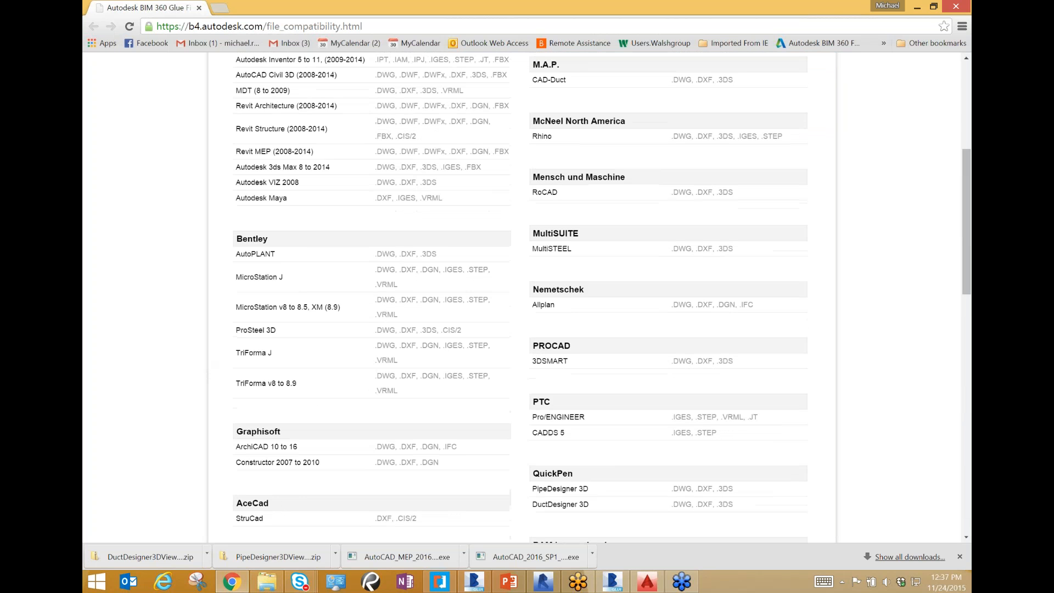
scroll(604, 283, down, 3)
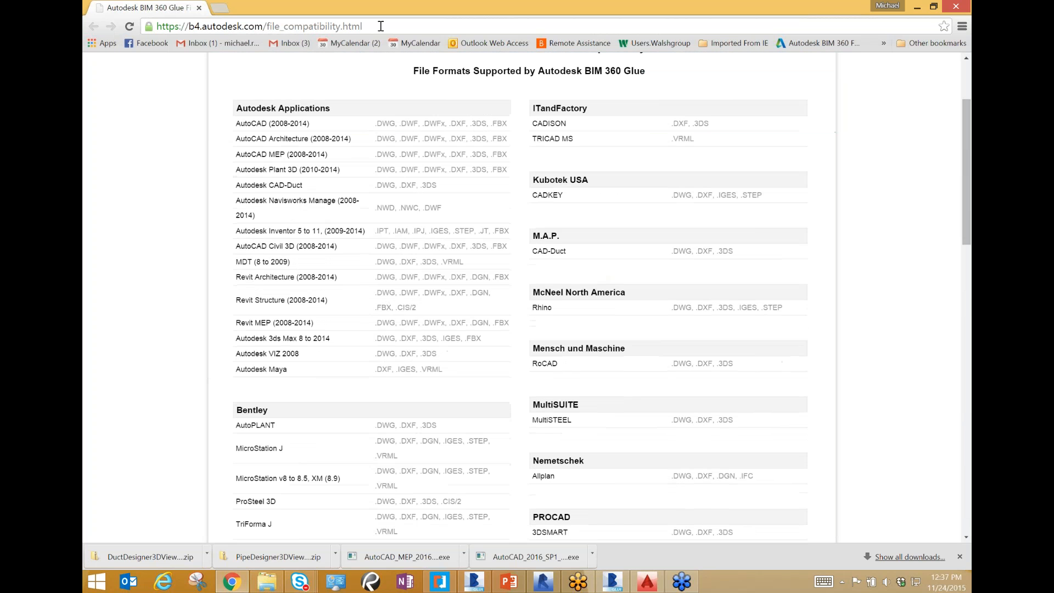
click(380, 26)
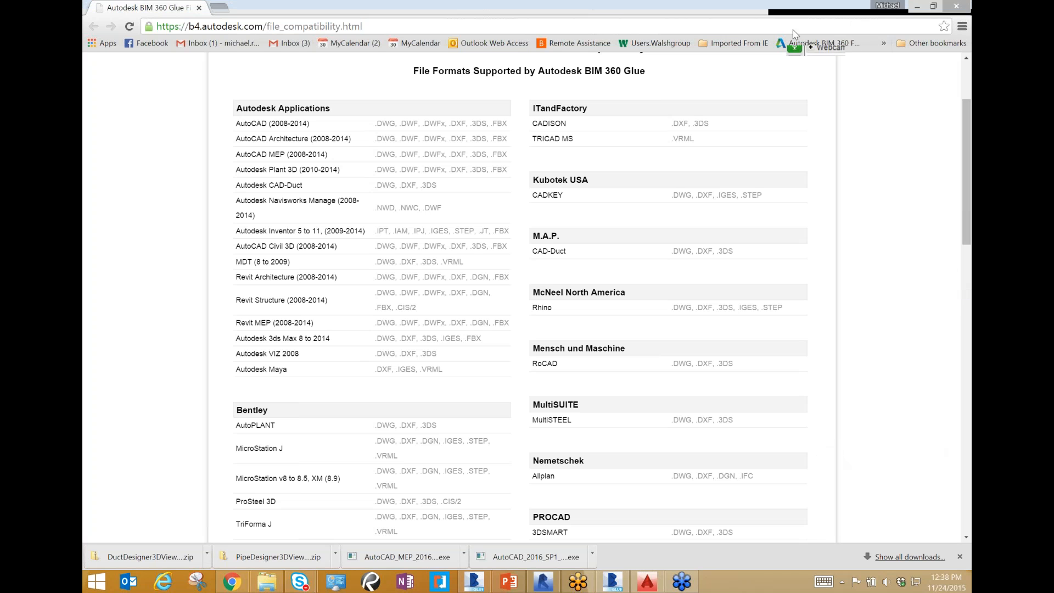
Minimize Chrome and Revit, switch to BIM 360 Glue, and open the BIM 360 Workflow merged model from the BIM&Beer ATL project
click(917, 8)
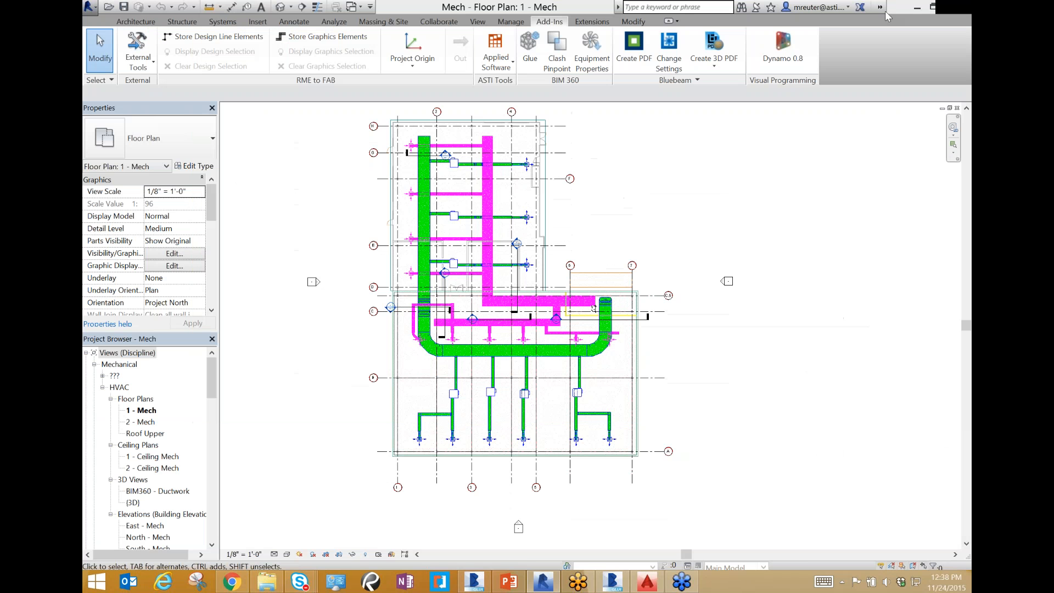
click(917, 8)
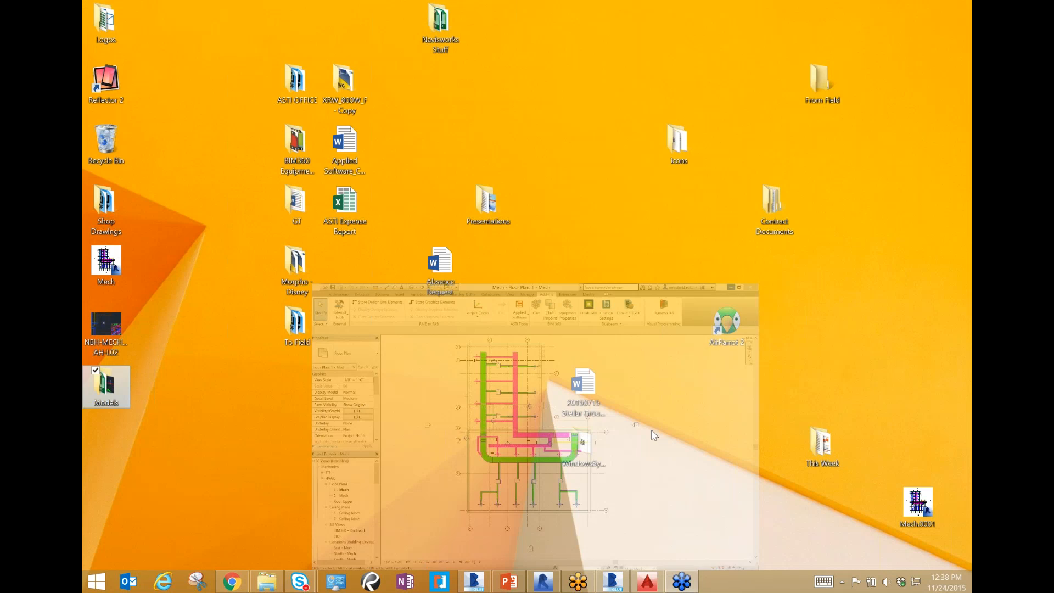
click(609, 584)
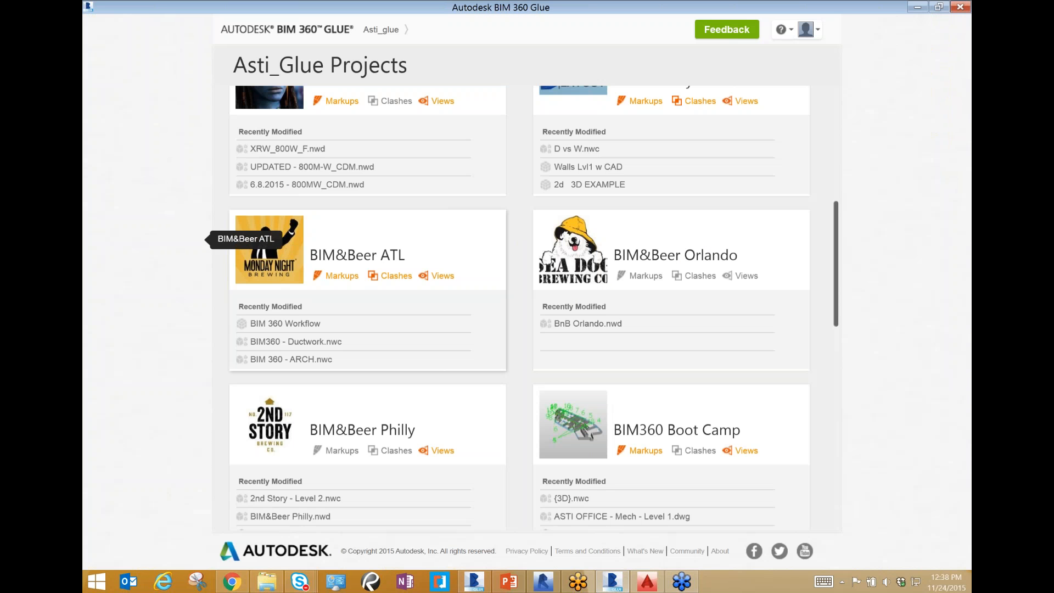
click(269, 250)
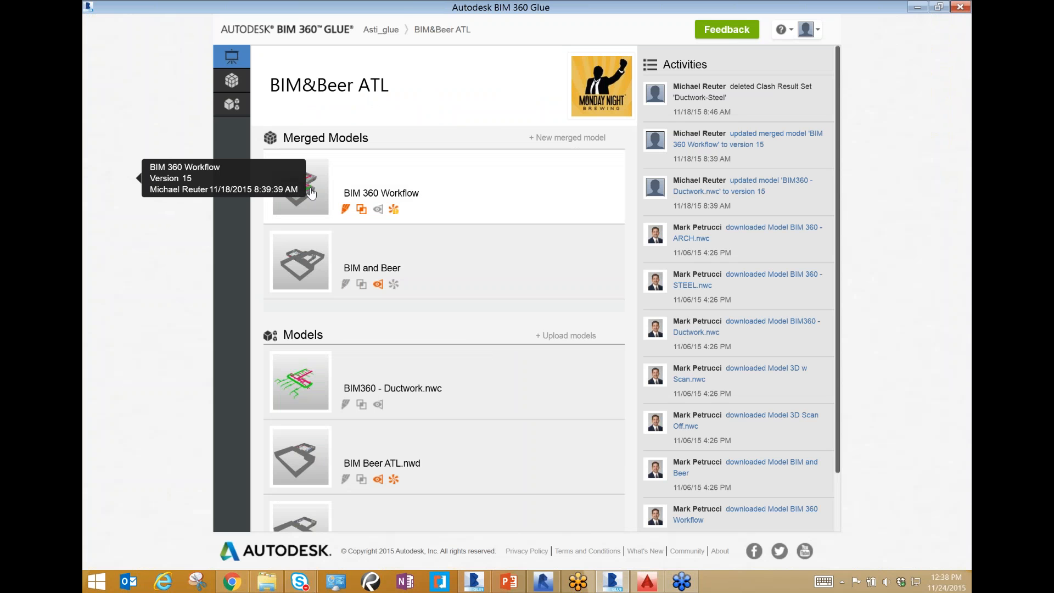
click(311, 192)
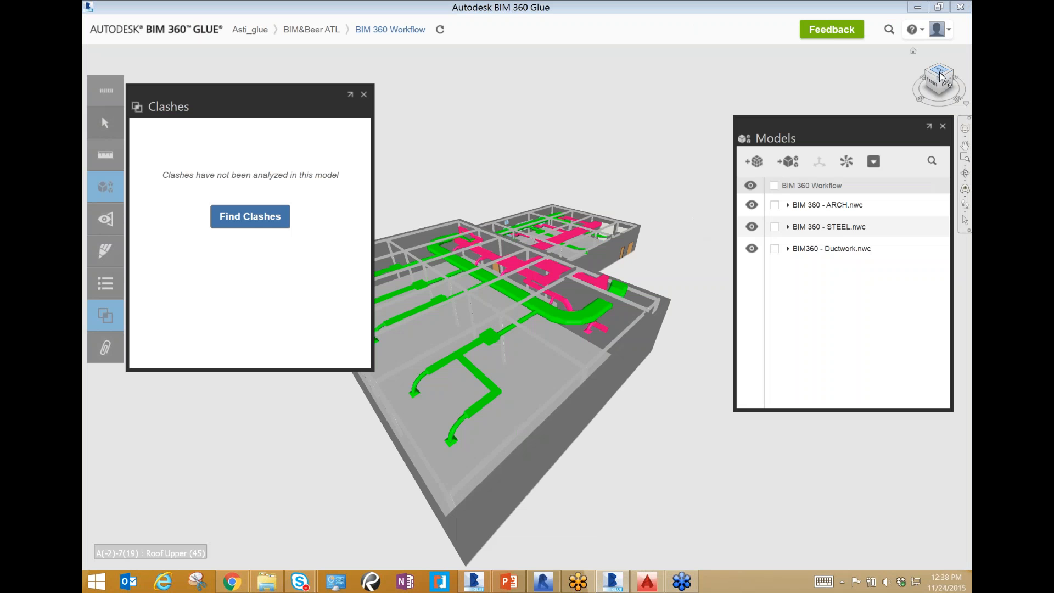
Orient the merged model to the top view, fit the whole building in sight, and activate the Selection tool
click(940, 78)
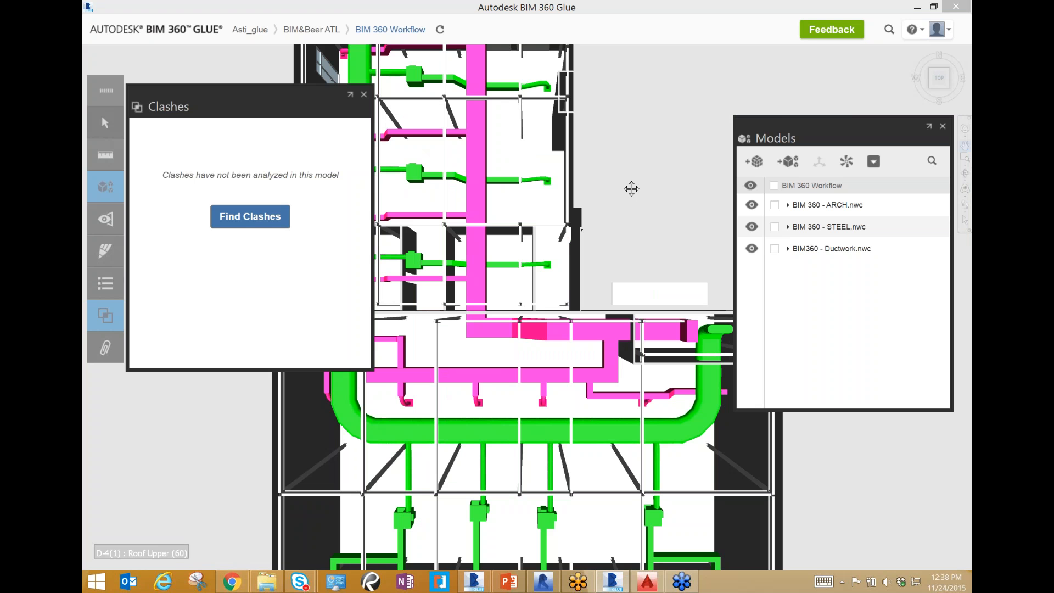
scroll(632, 189, down, 7)
scroll(631, 189, up, 5)
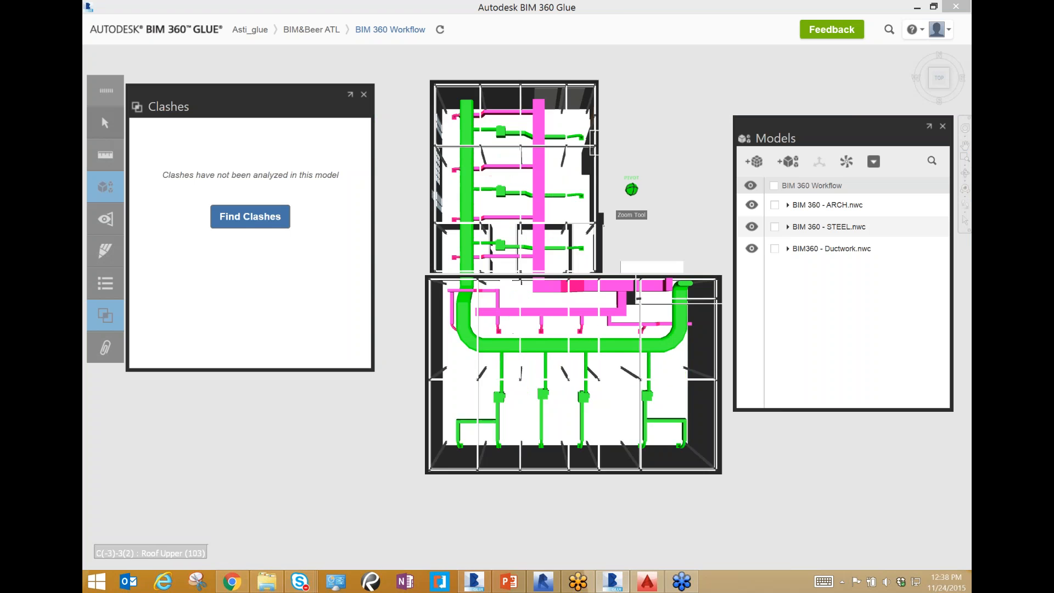
scroll(532, 184, up, 3)
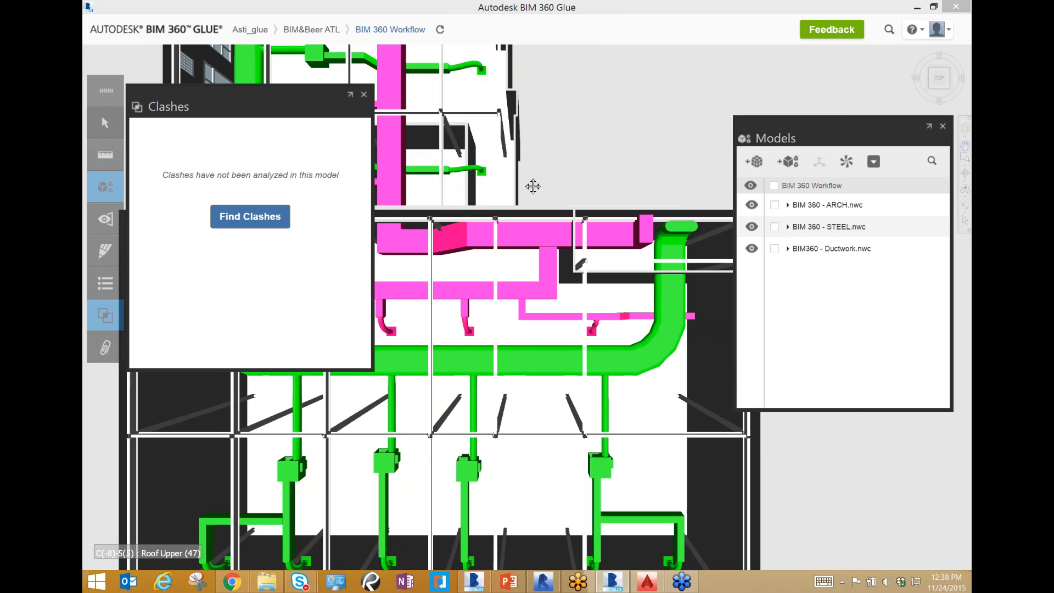
scroll(593, 302, down, 5)
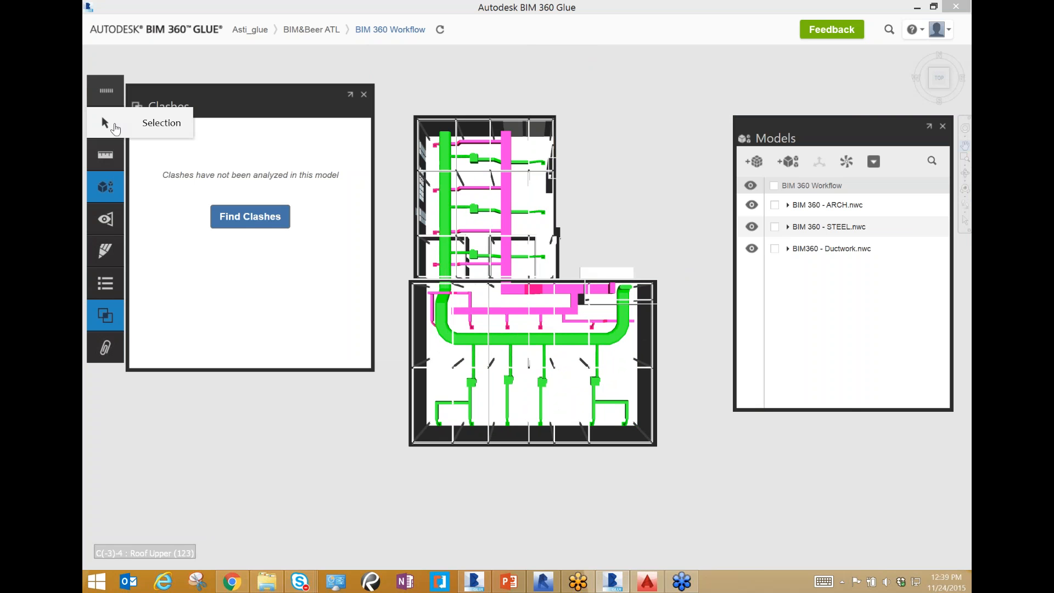
click(104, 128)
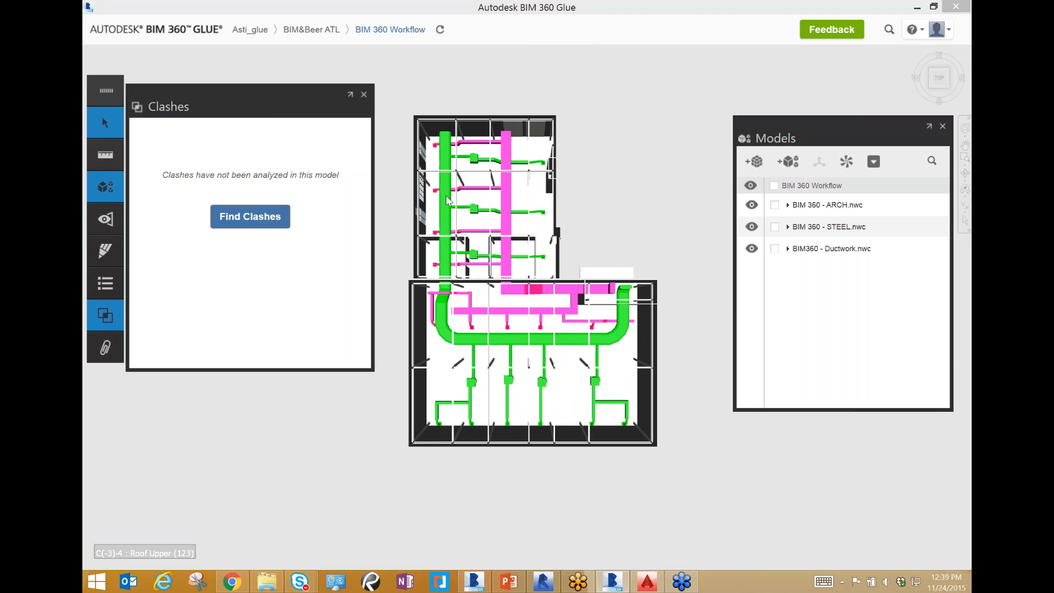
Select the main vertical oval duct, review the Angle, Area and Shortest Distance measuring tools, and close the measuring options
click(446, 196)
click(105, 154)
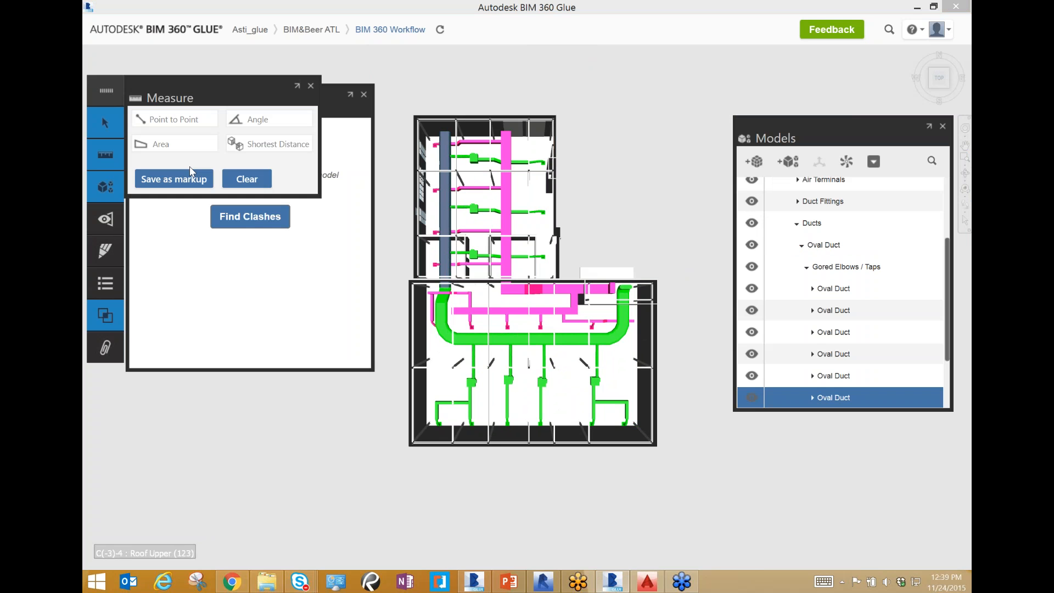
click(267, 120)
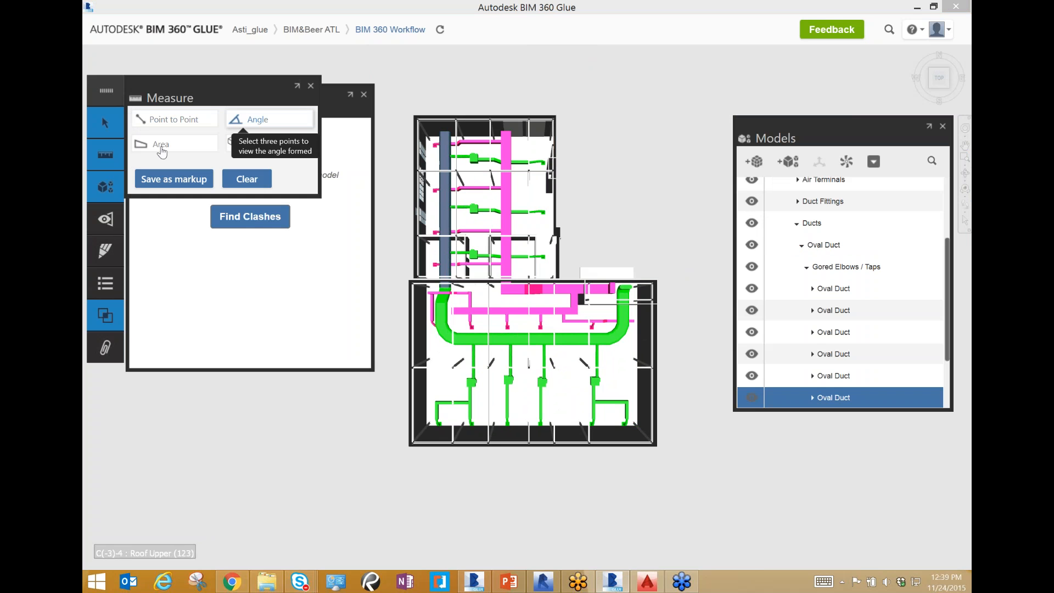
click(162, 152)
click(277, 145)
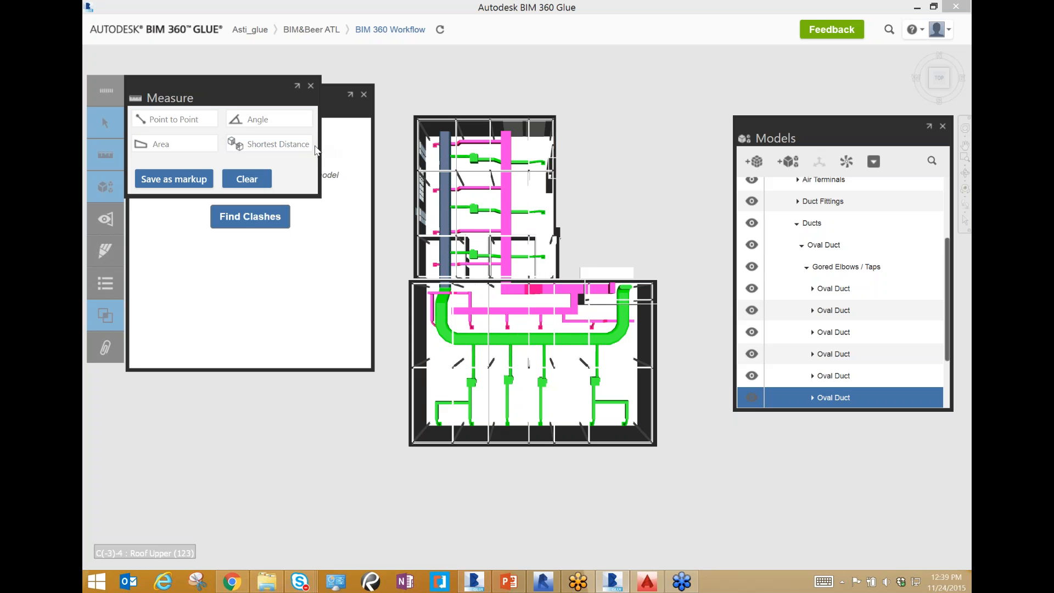
click(310, 86)
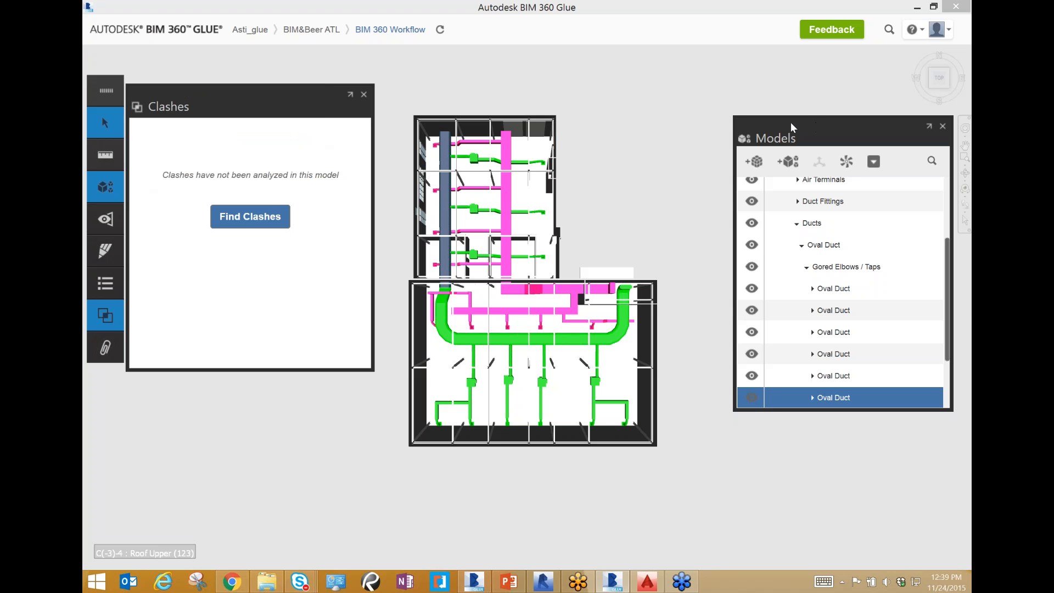
Shift the Models window slightly inward and review its merged-model, equipment-set and Share with Field options
drag(790, 121, 766, 122)
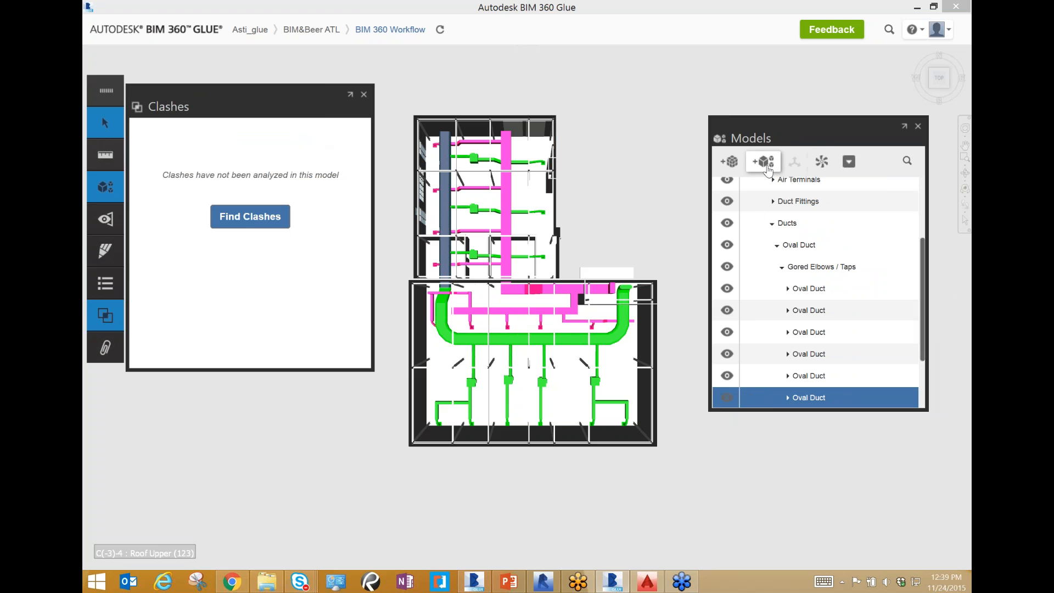
click(764, 164)
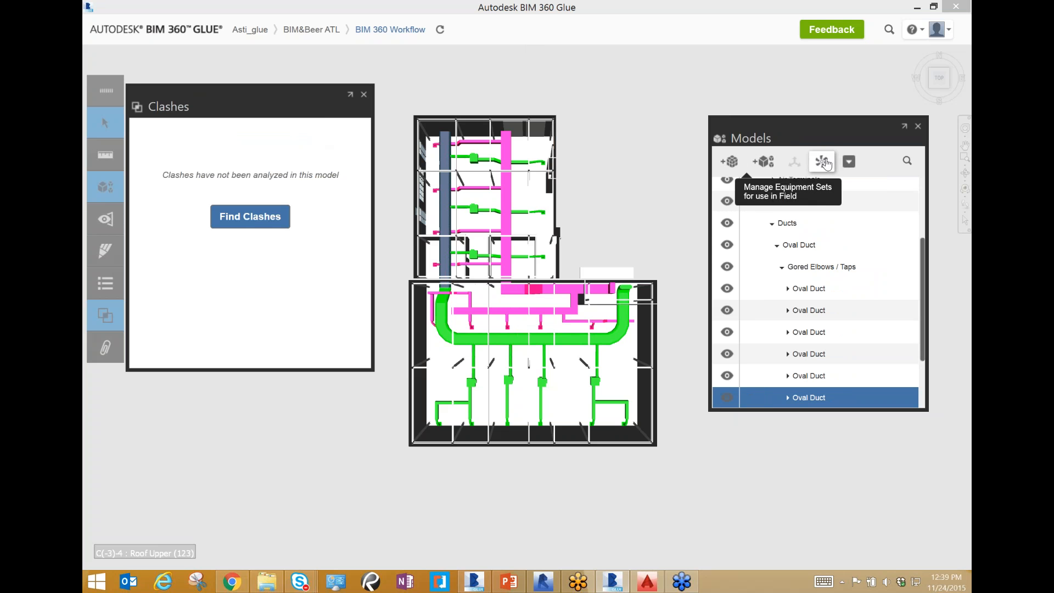
click(849, 162)
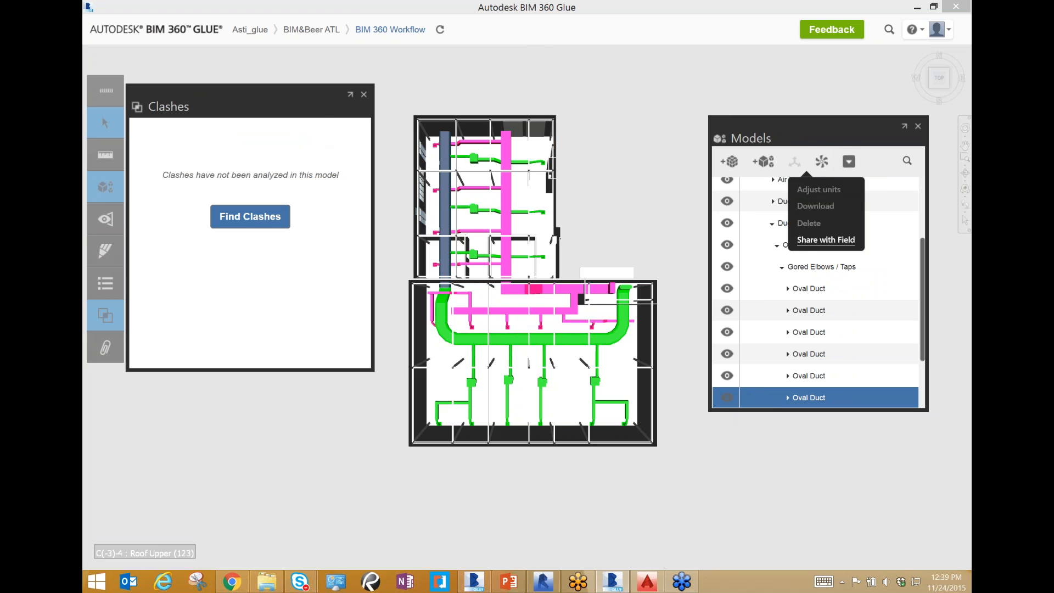
click(851, 193)
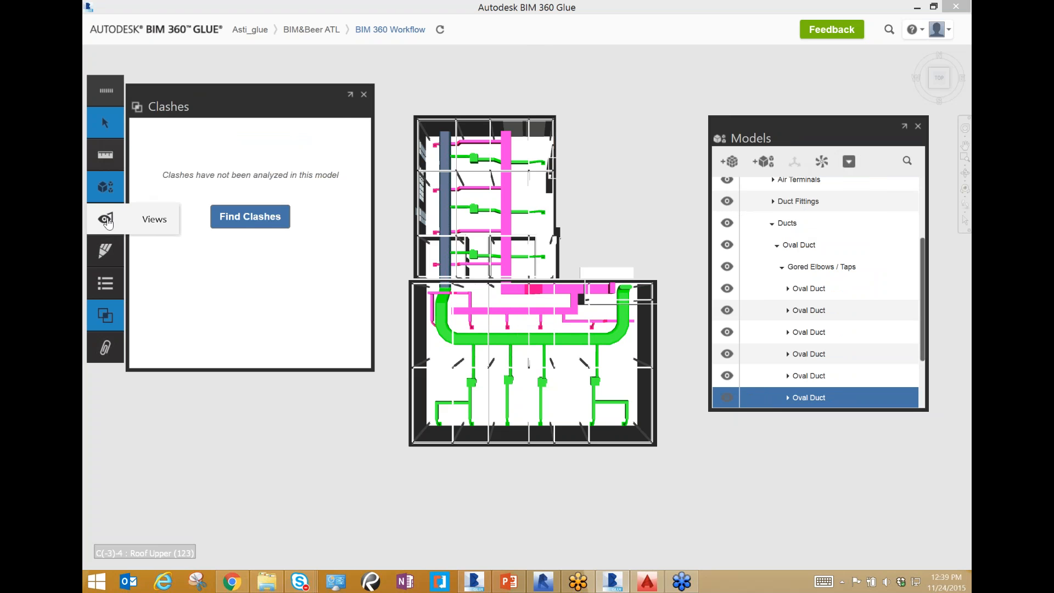
Review the Views tools and the activity history of the BIM 360 Workflow model, closing each one after viewing
click(106, 220)
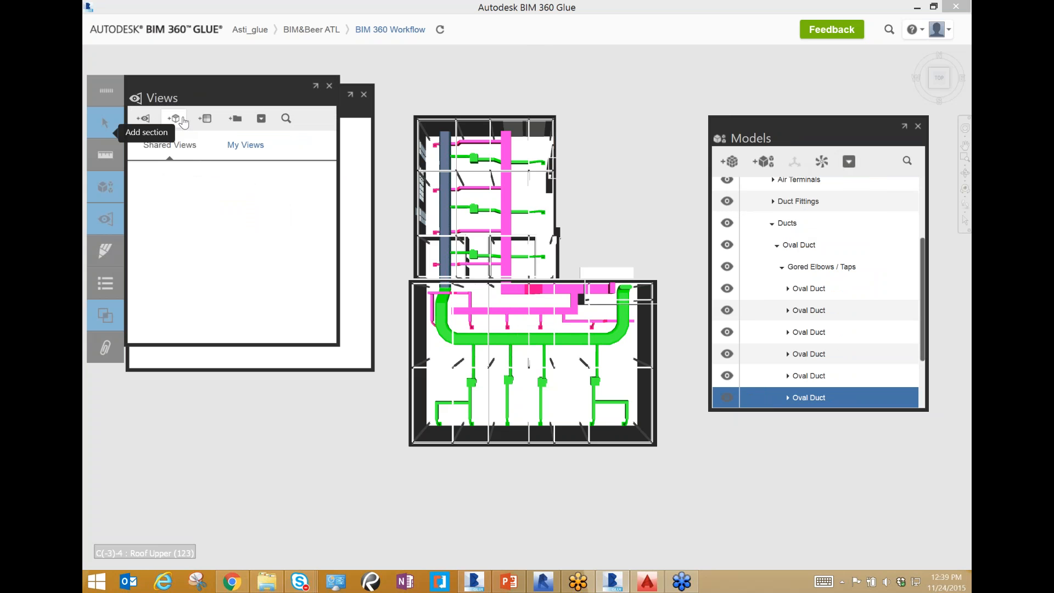
click(328, 86)
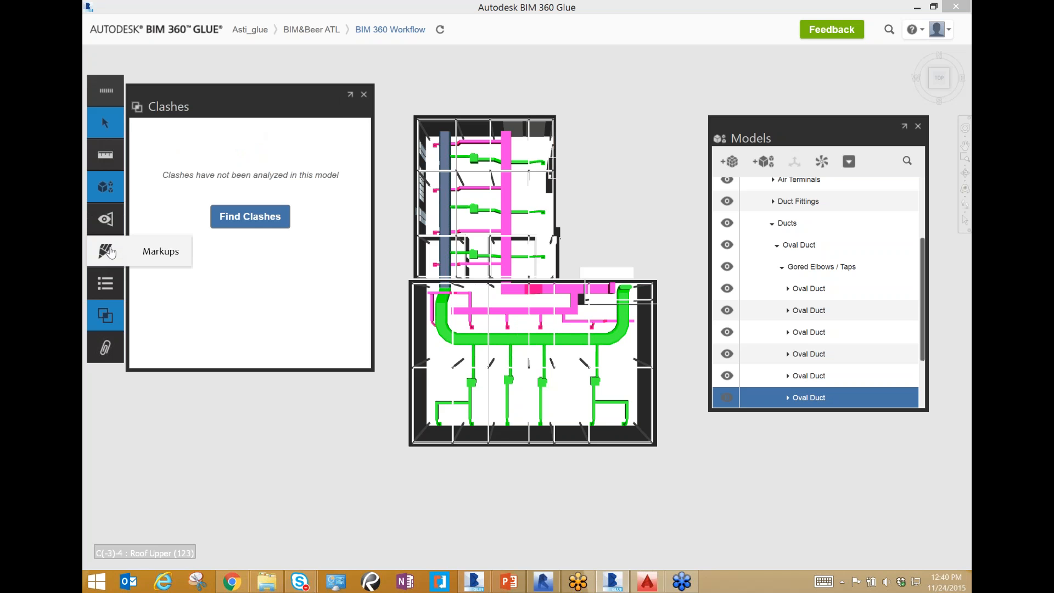
click(106, 284)
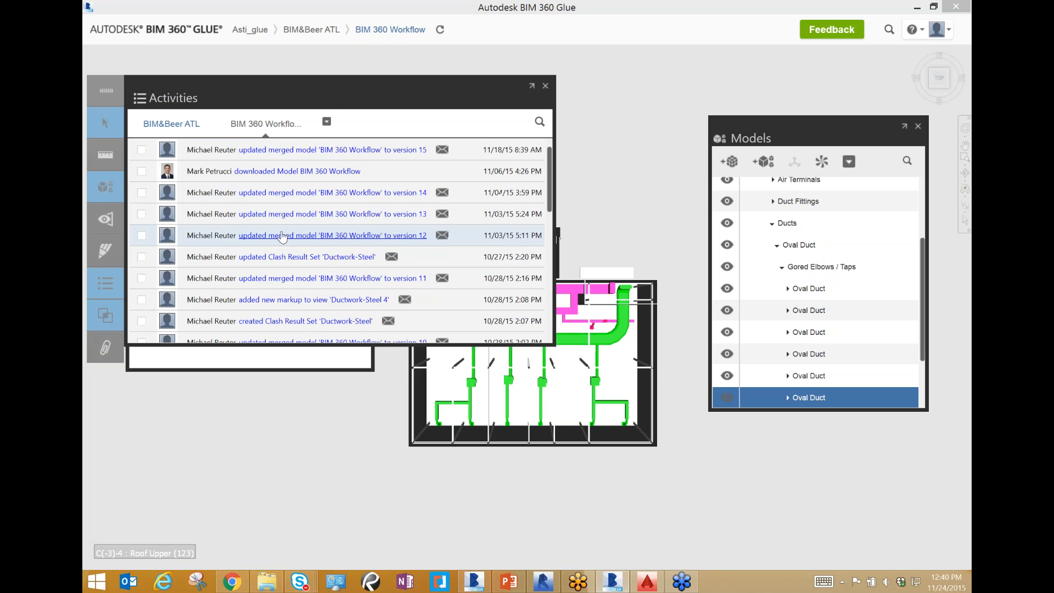
click(546, 87)
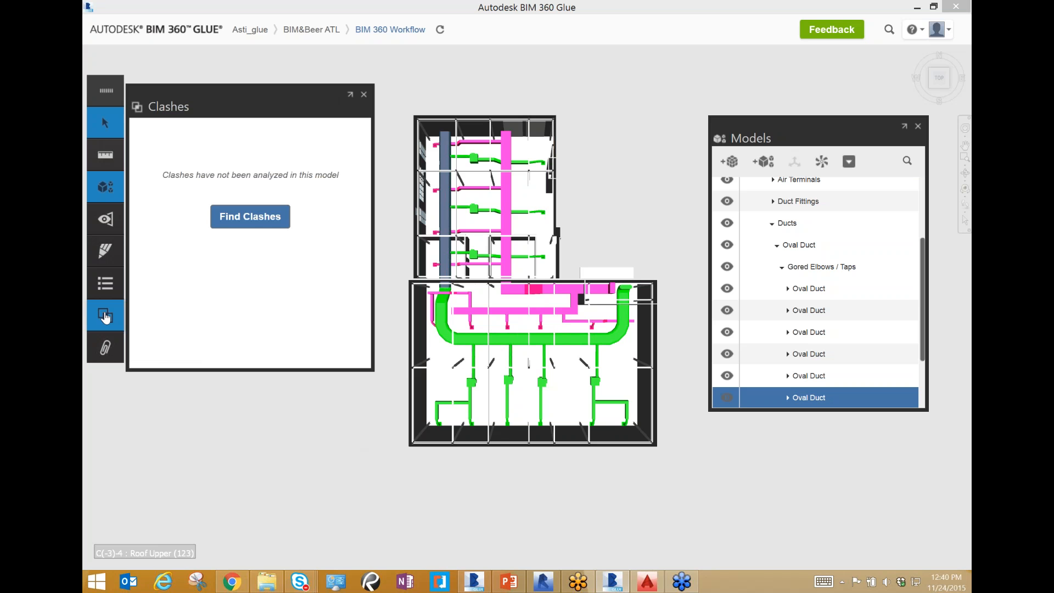
Set up a clash test comparing BIM360 - Ductwork.nwc to BIM 360 - STEEL.nwc and name it Ductwork-Steel
click(257, 217)
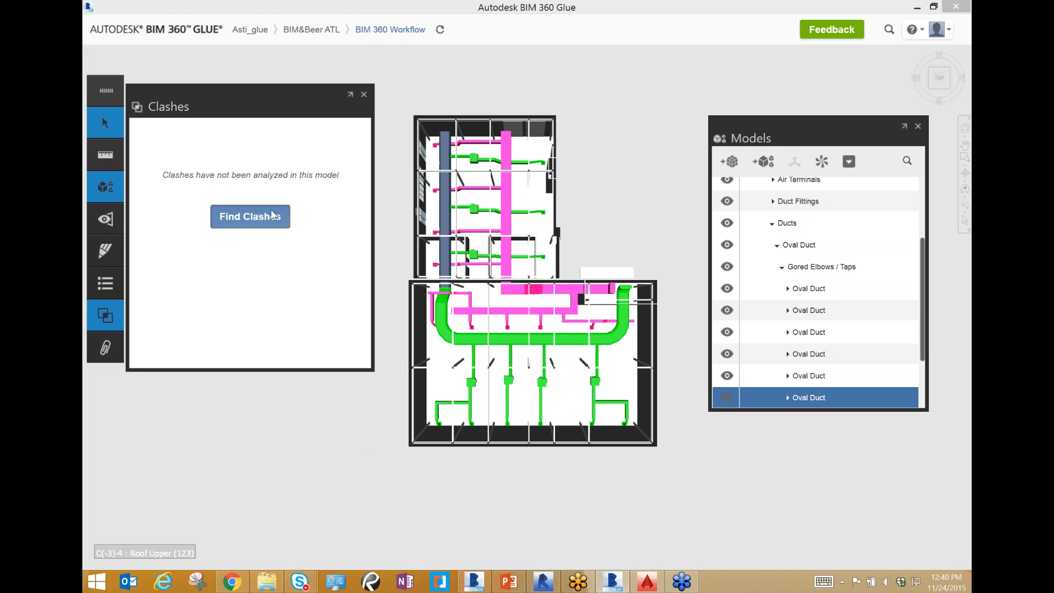
click(255, 219)
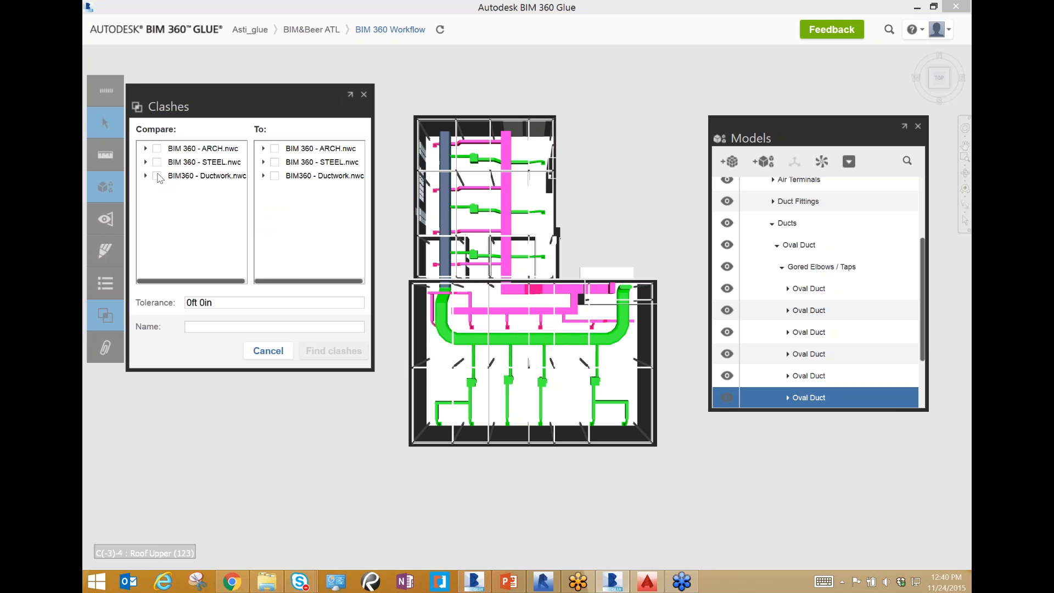
click(157, 176)
click(221, 327)
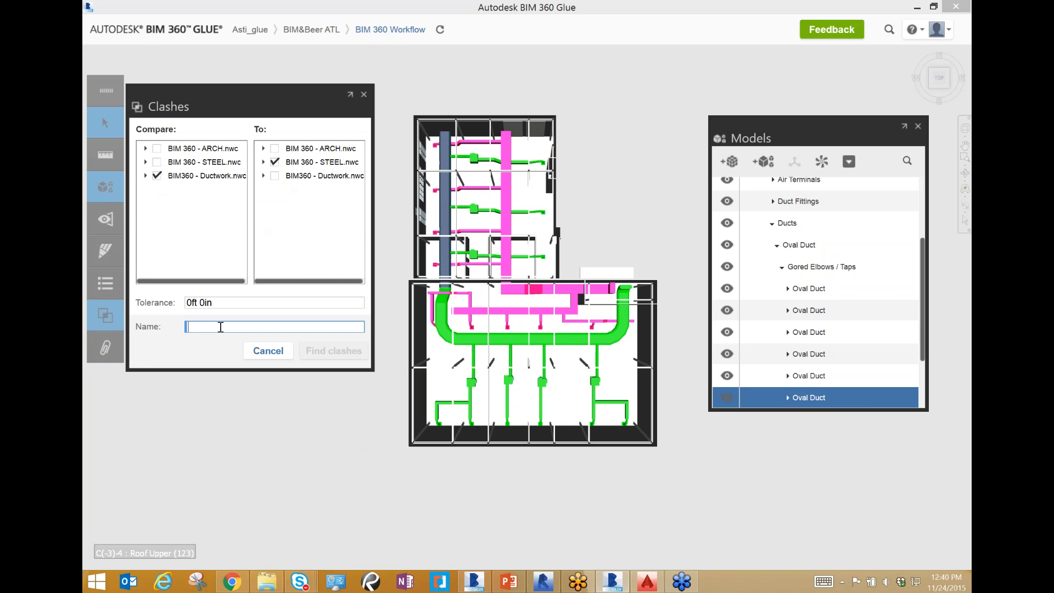
text(Ductwork-)
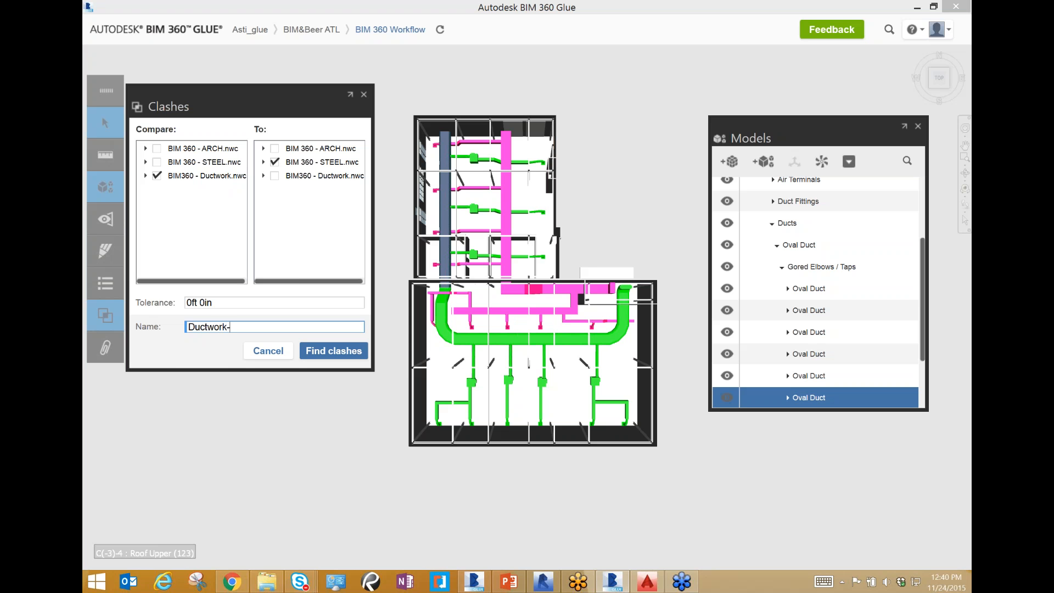
text(Steel)
Set the clash tolerance to 0ft 2in and run the Ductwork-Steel clash analysis
click(201, 303)
drag(201, 303, 207, 303)
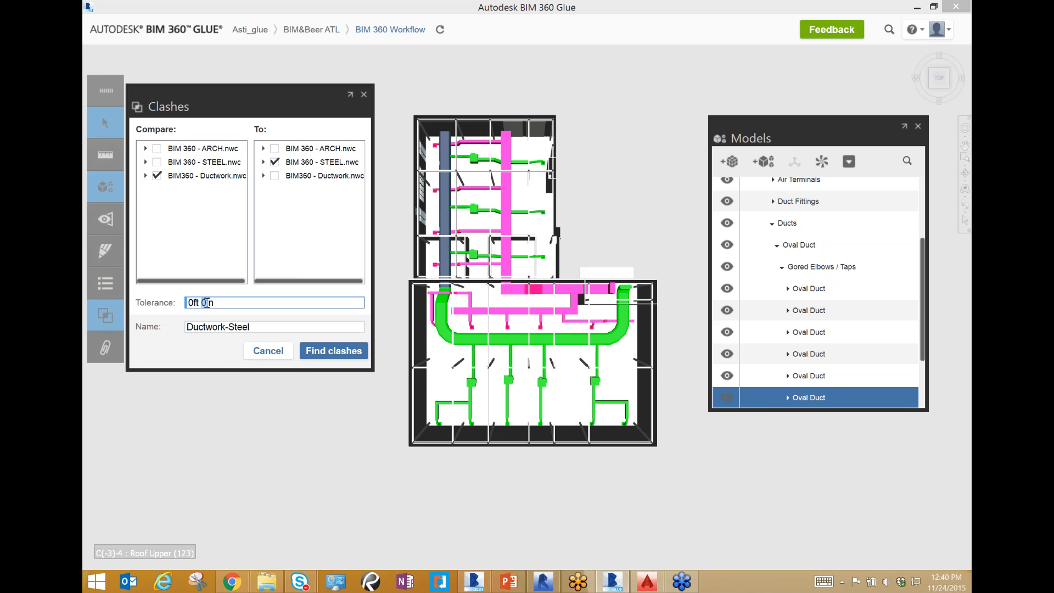
text(2)
click(328, 356)
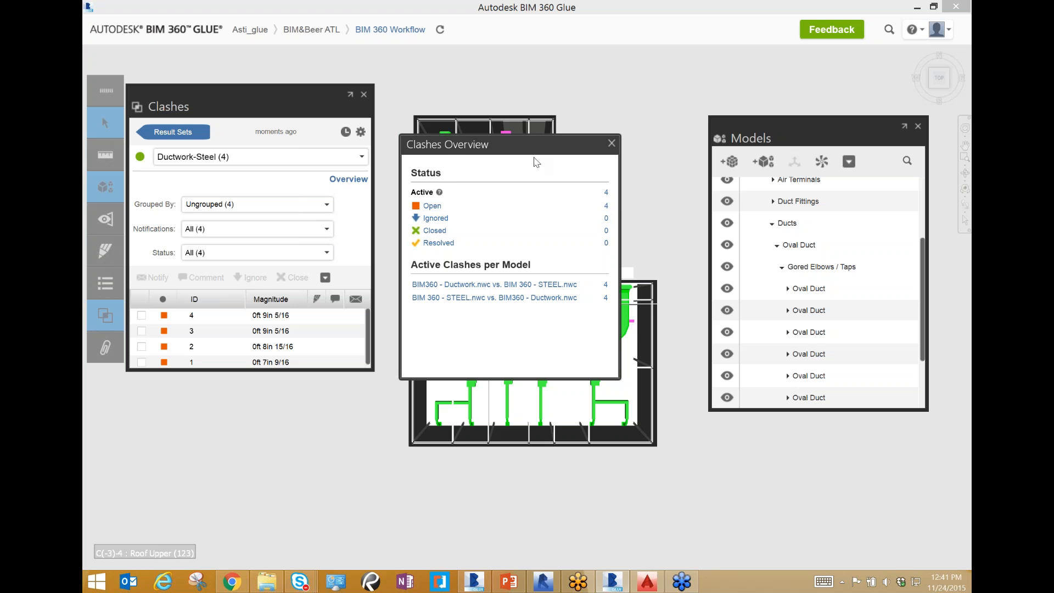
Move the Clashes Overview and Models windows aside so they no longer cover the building
drag(536, 141, 817, 314)
click(827, 126)
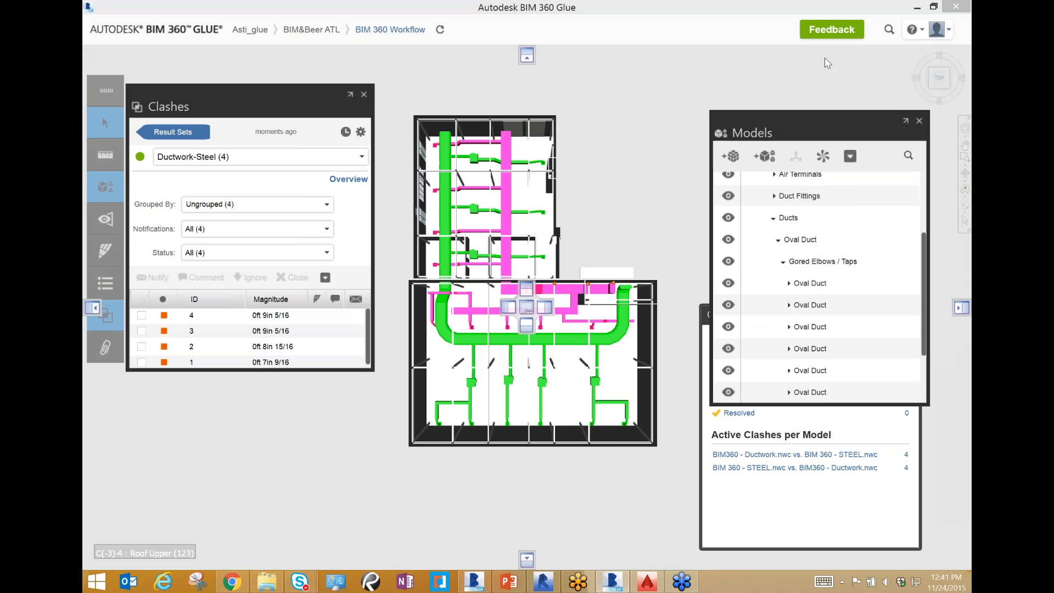
drag(827, 125, 824, 54)
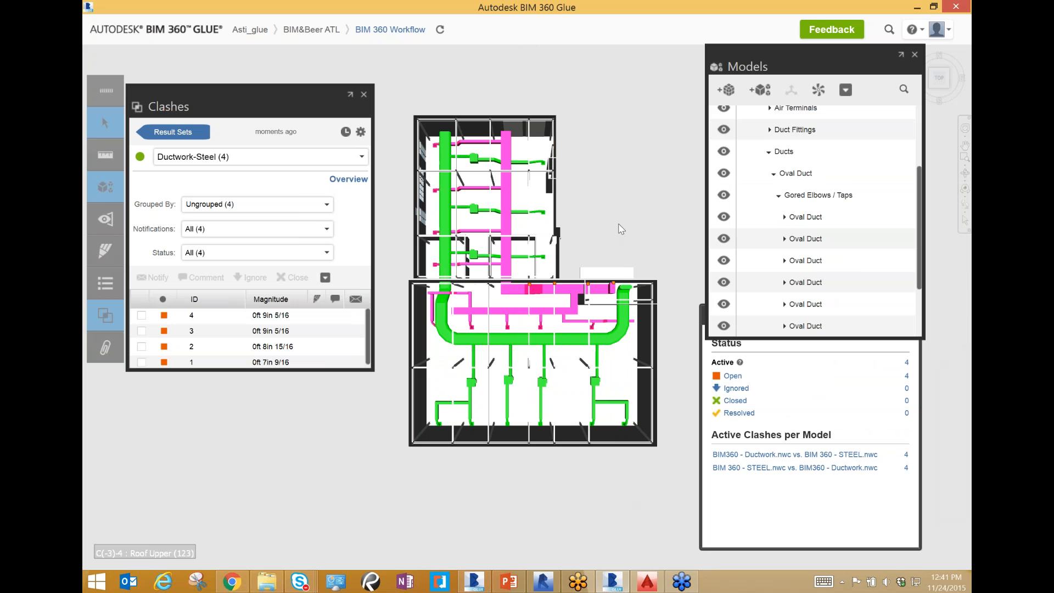
Inspect the clash markers along the pink duct and display clash 4 from the Ductwork-Steel results
scroll(612, 312, up, 3)
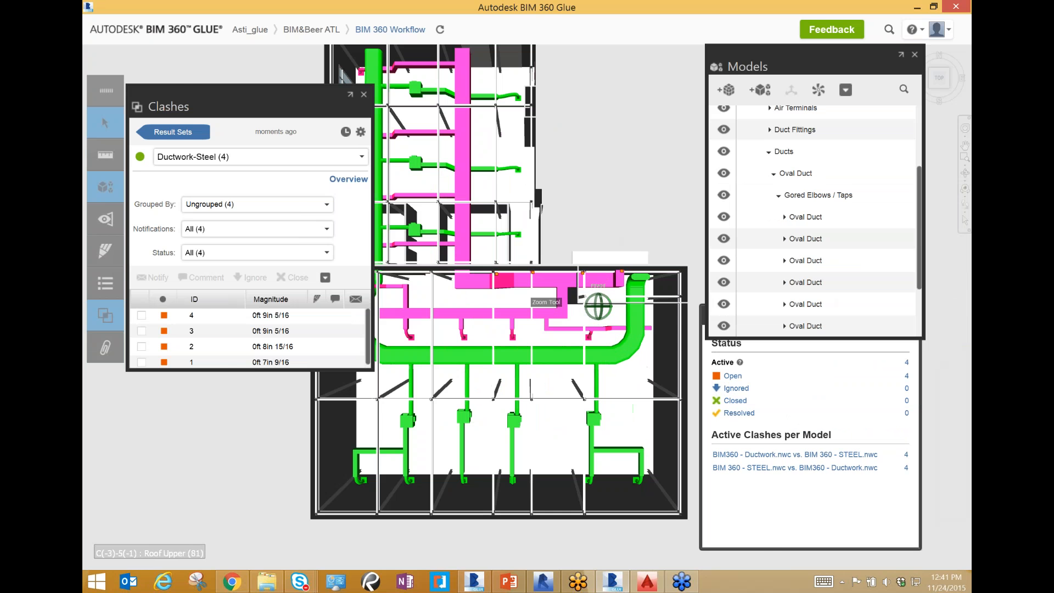
scroll(553, 252, up, 3)
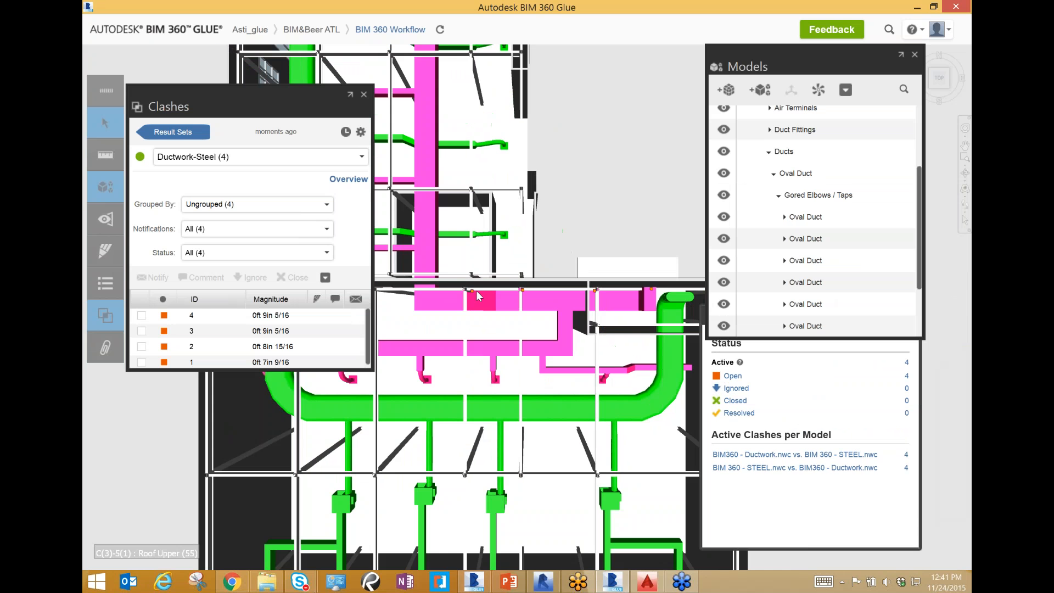
scroll(442, 309, up, 5)
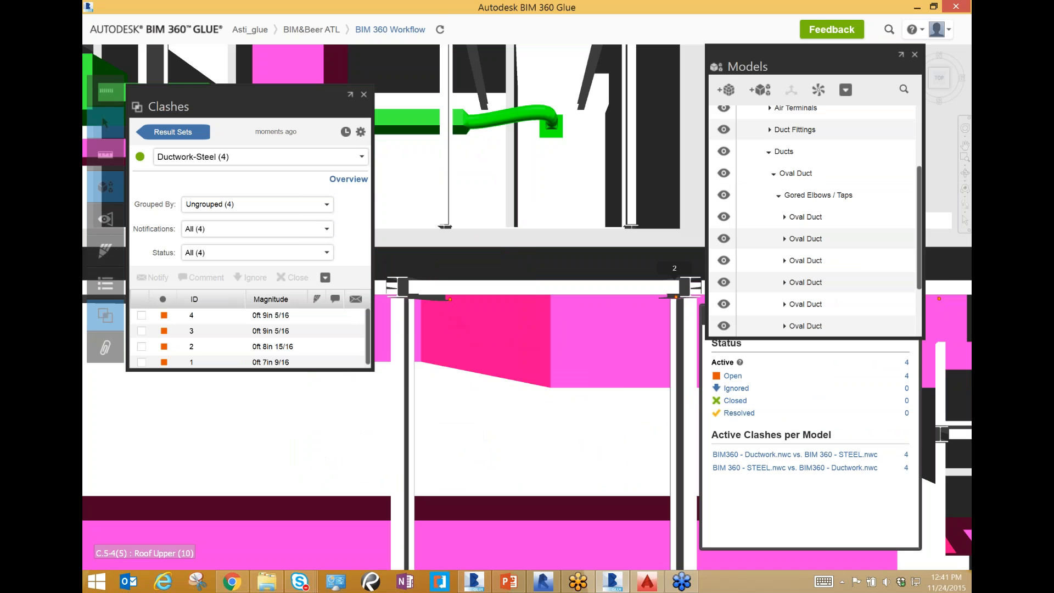
scroll(520, 299, down, 5)
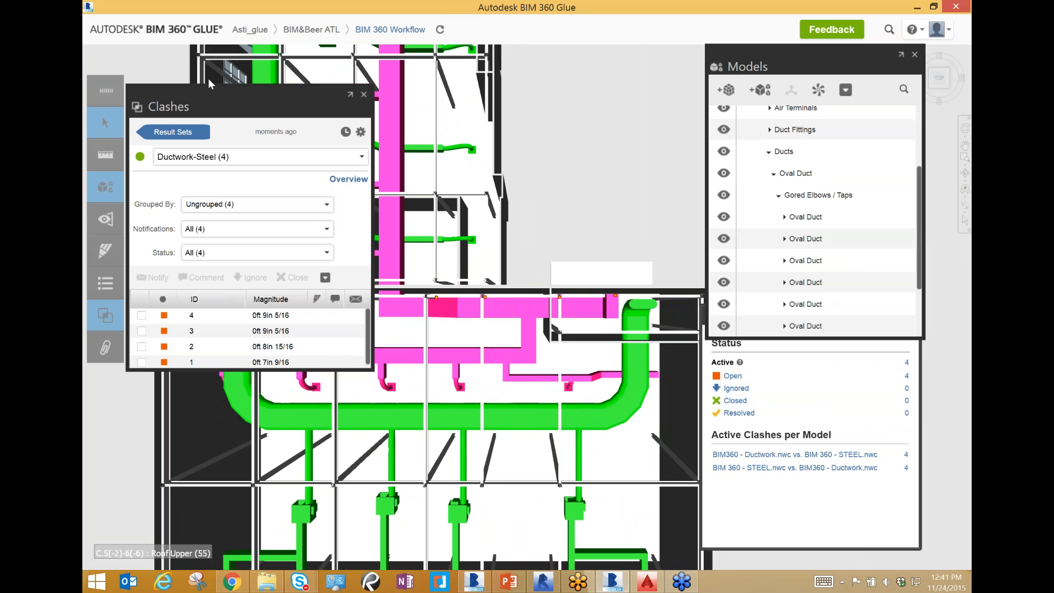
click(193, 316)
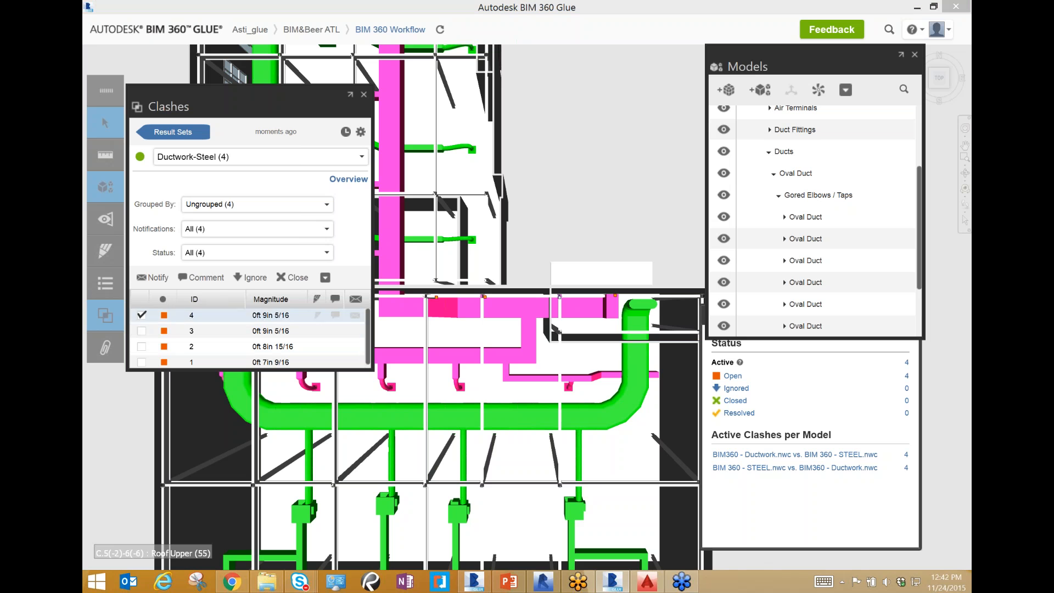
click(203, 317)
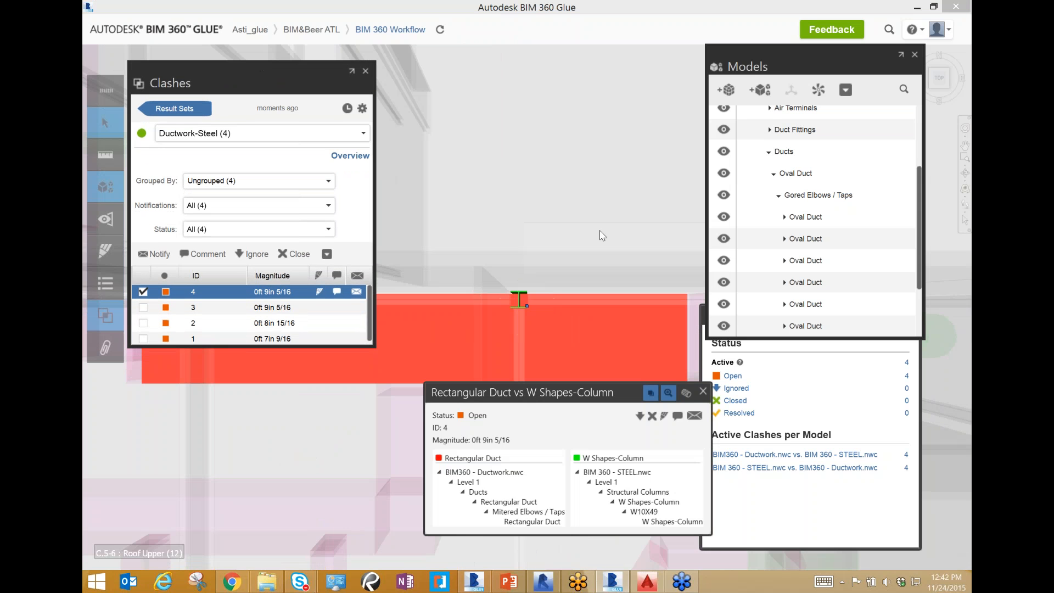
Examine the clash between the rectangular duct and the W10X49 steel column at different angles and distances
click(612, 241)
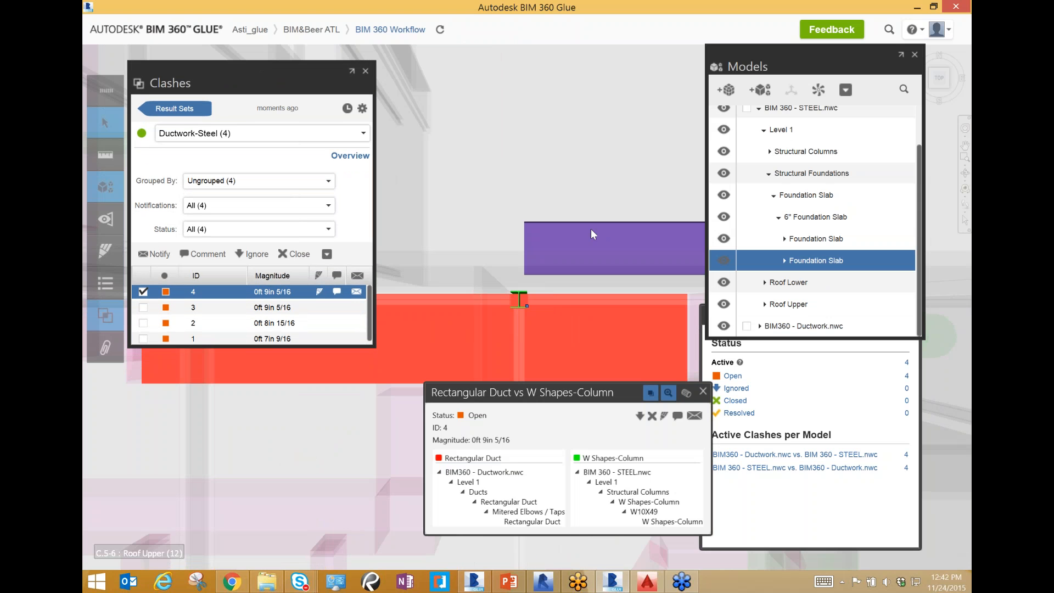
click(559, 233)
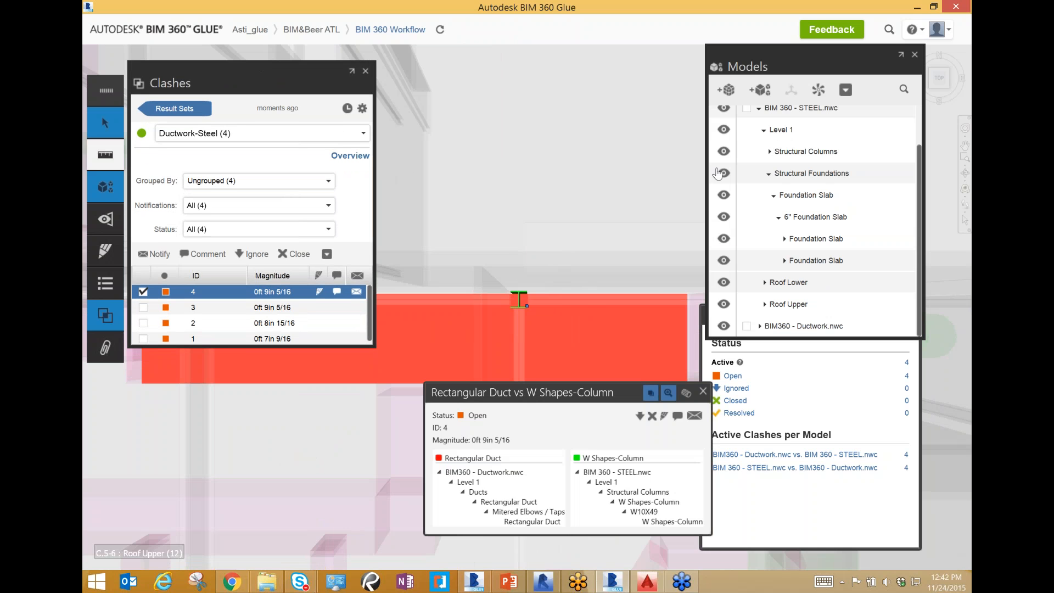
click(965, 146)
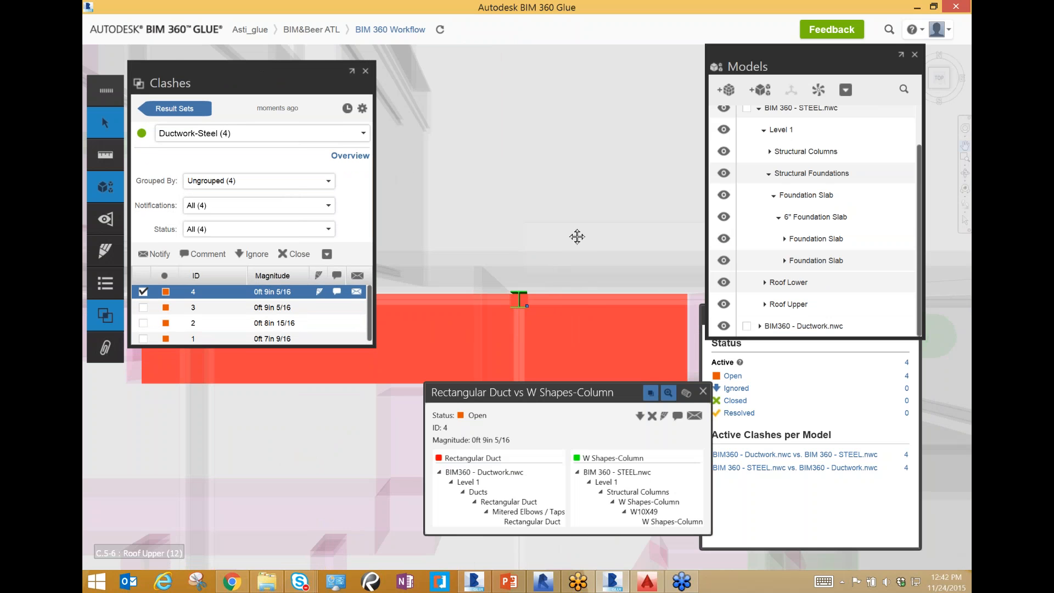
scroll(578, 237, down, 3)
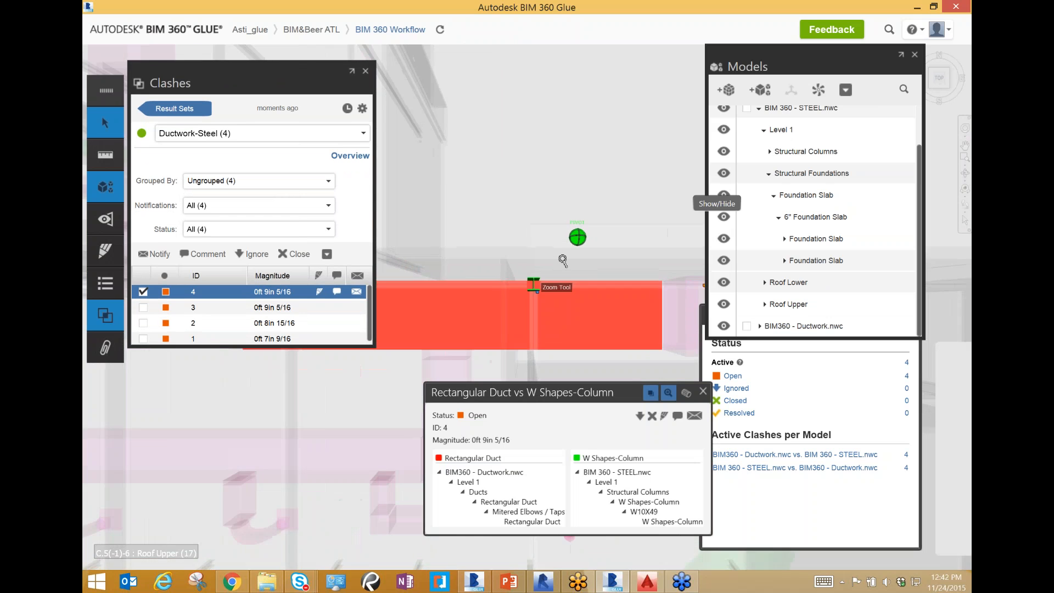
scroll(563, 261, down, 3)
scroll(564, 270, up, 5)
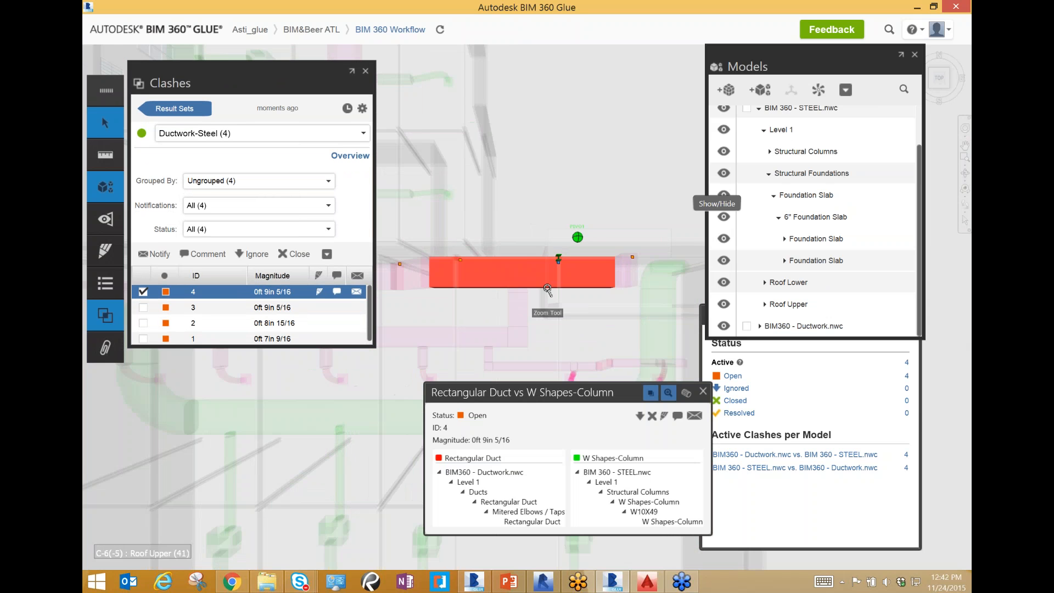
scroll(593, 213, up, 2)
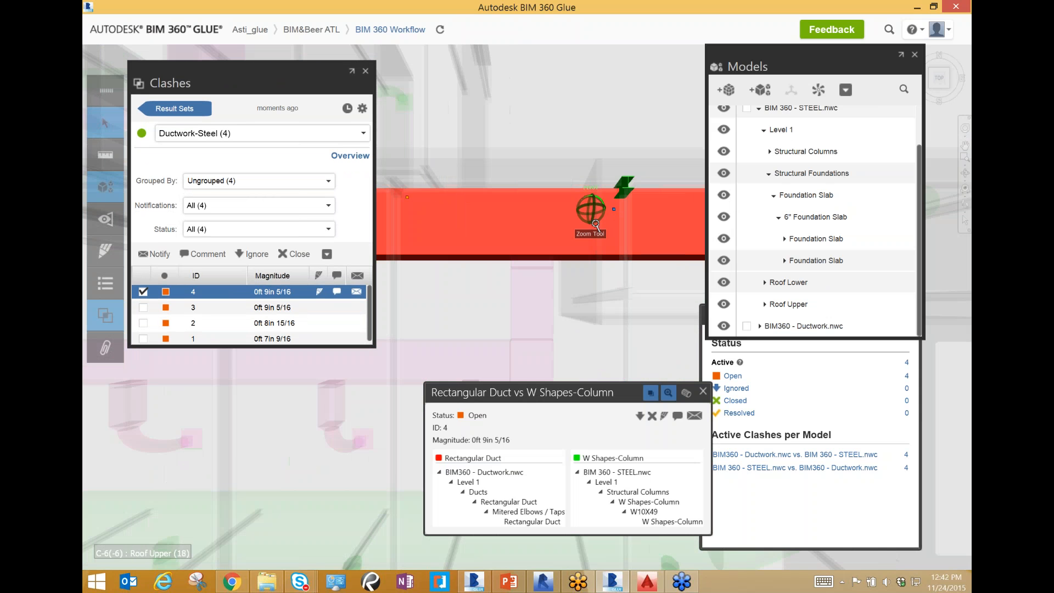
scroll(589, 213, down, 3)
middle_drag(536, 136, 460, 231)
scroll(516, 215, up, 4)
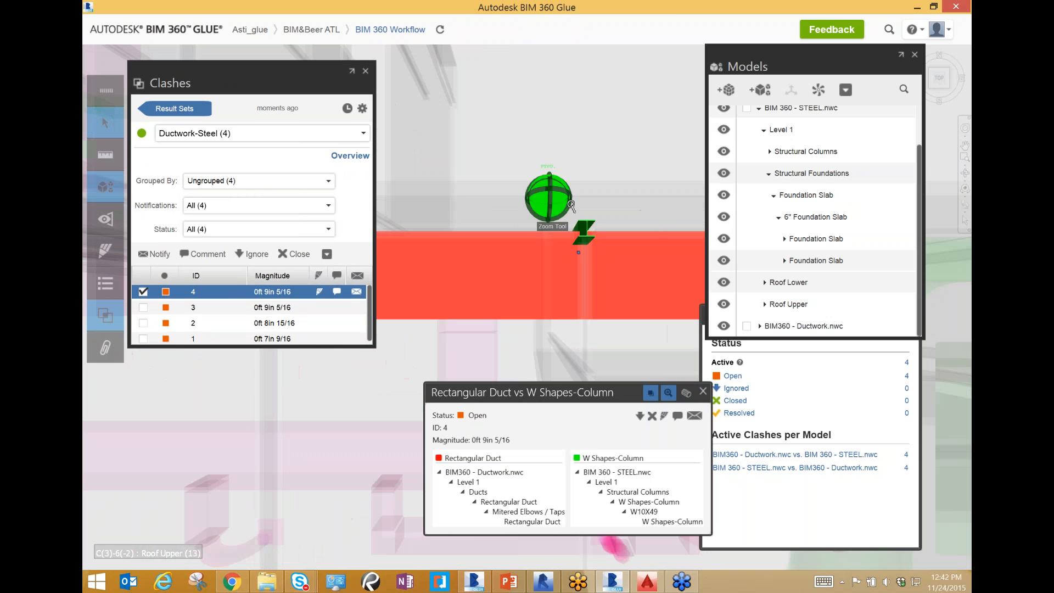
scroll(571, 206, up, 2)
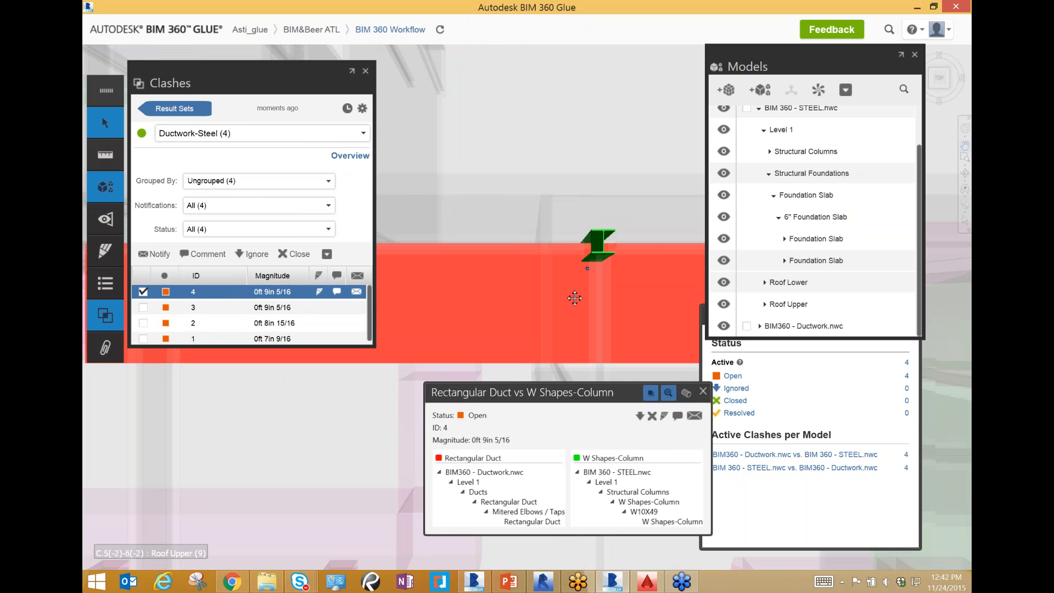
middle_drag(575, 299, 557, 317)
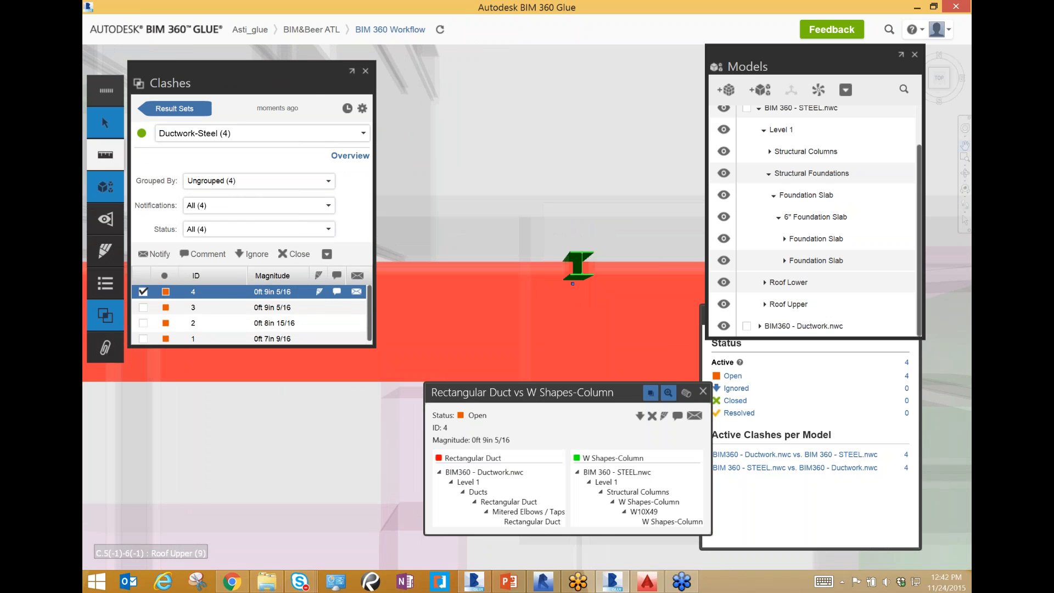
Measure point to point between the W10X49 column and the duct area twice, then close the measuring tool
click(105, 155)
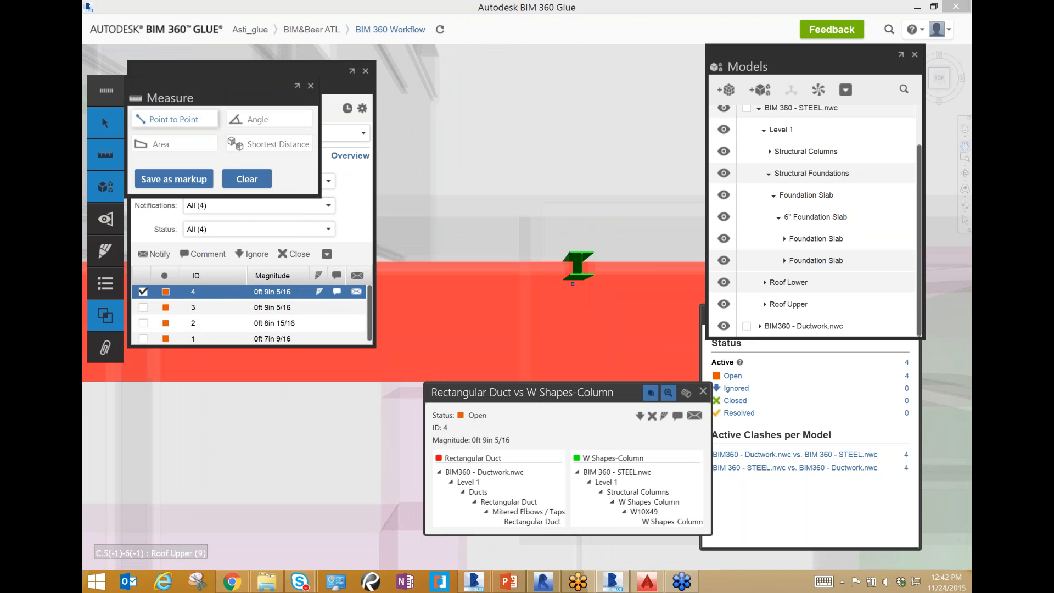
click(560, 263)
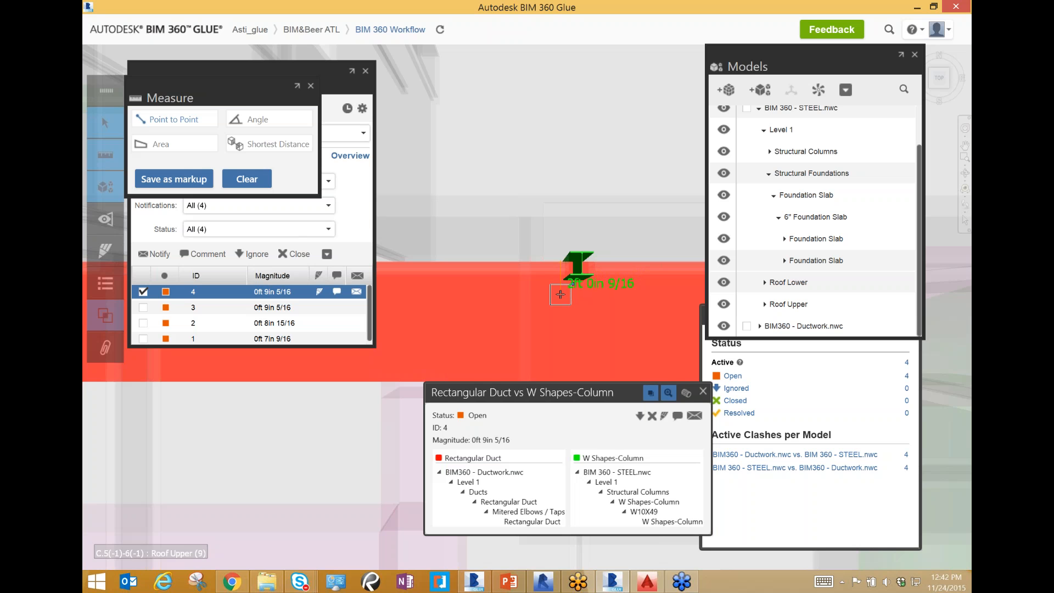
click(561, 294)
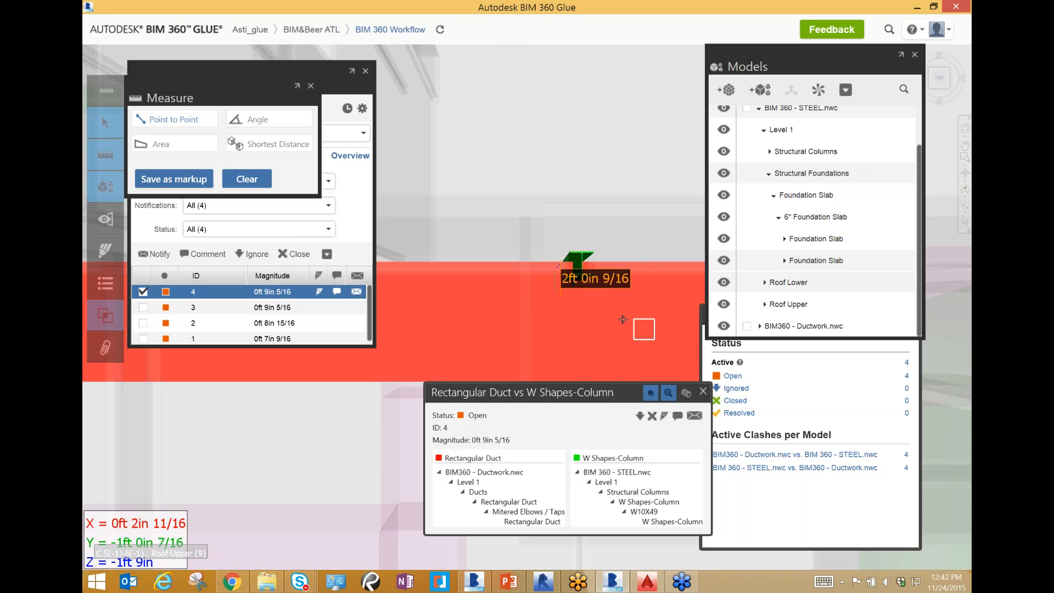
scroll(623, 320, up, 2)
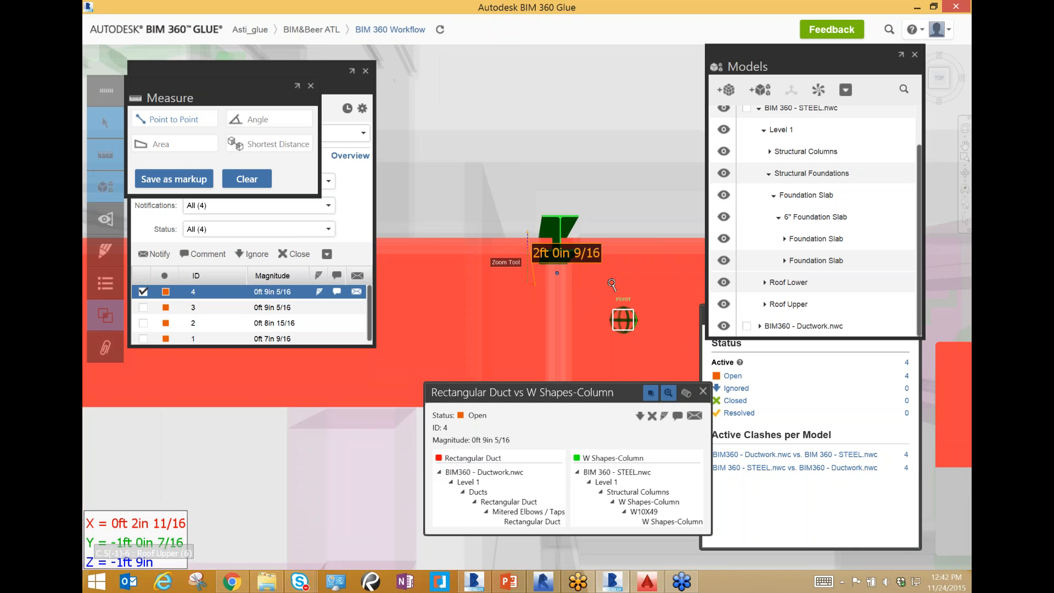
scroll(553, 318, up, 3)
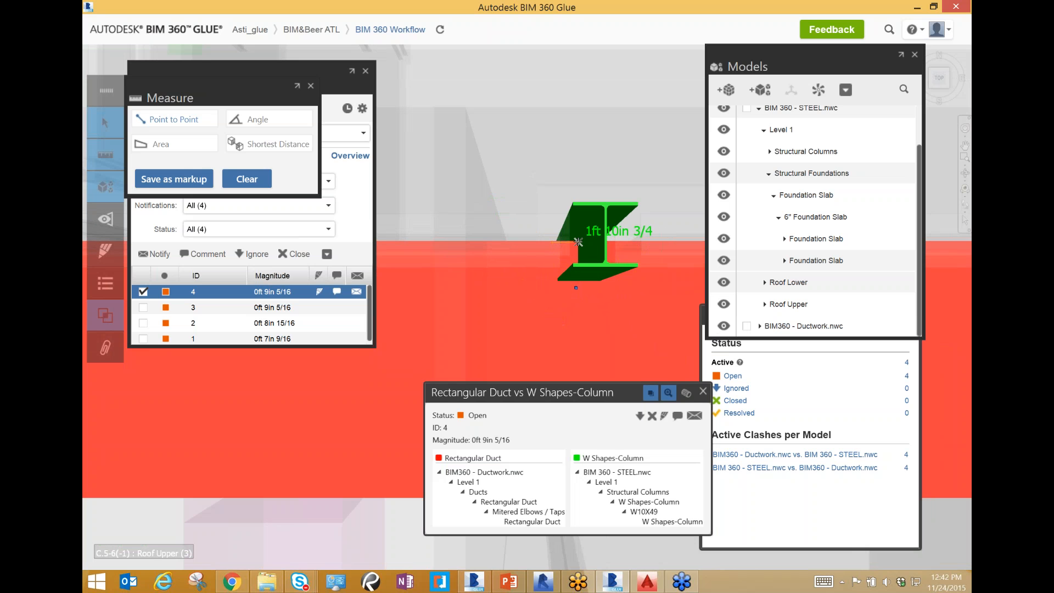
click(552, 317)
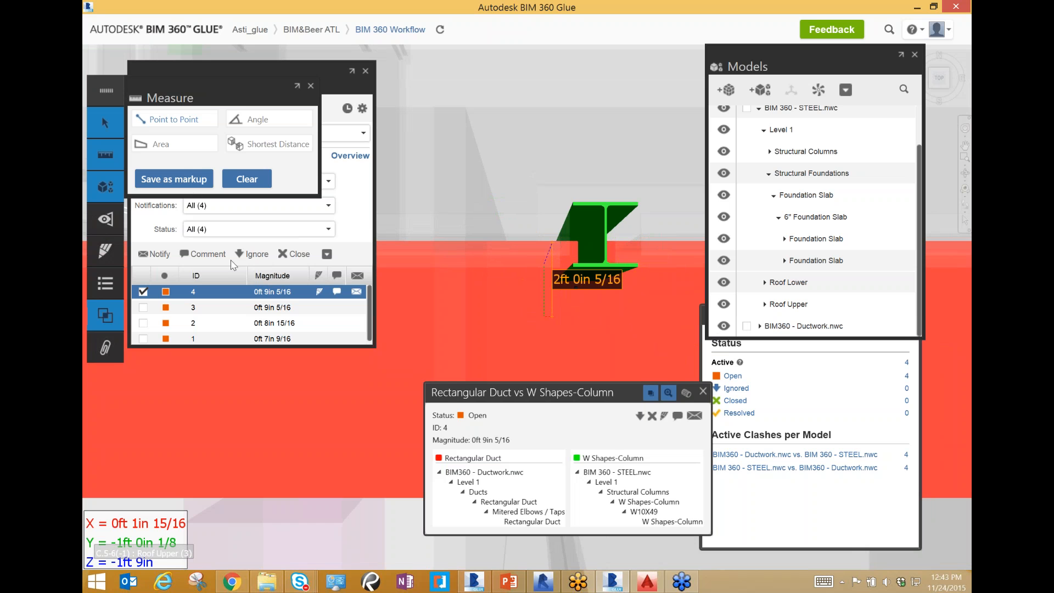
click(311, 86)
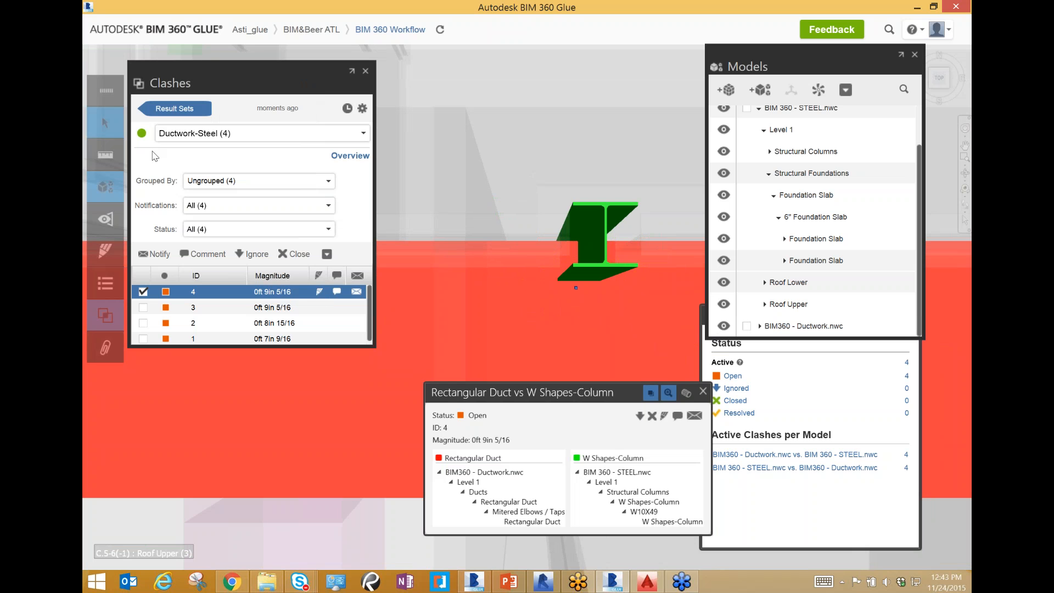
Start a markup for clash 4 and circle the steel column freehand in orange and again in blue
click(319, 291)
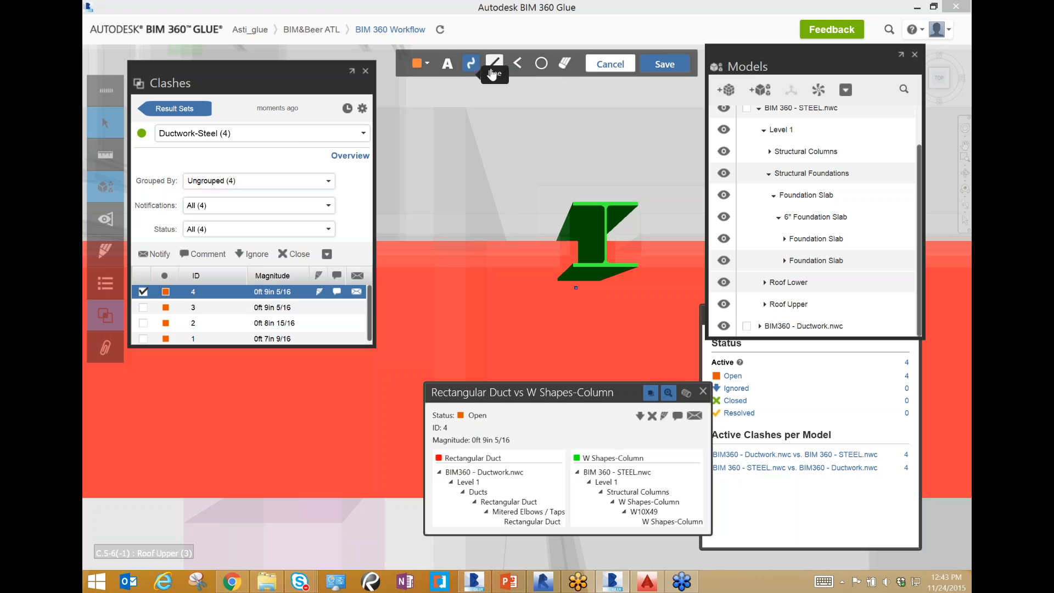
click(669, 208)
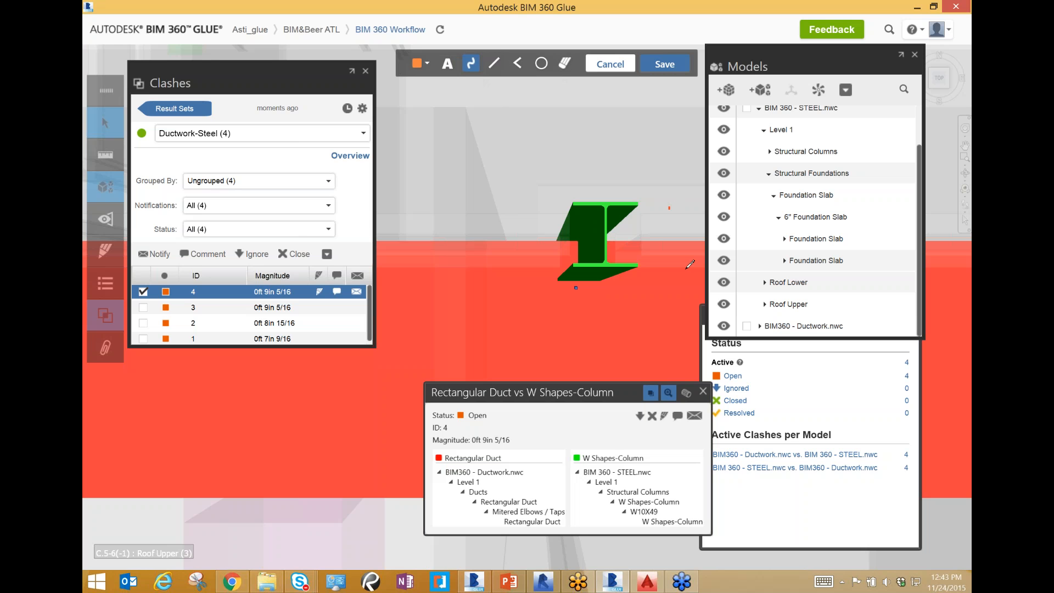
drag(691, 264, 631, 188)
click(426, 63)
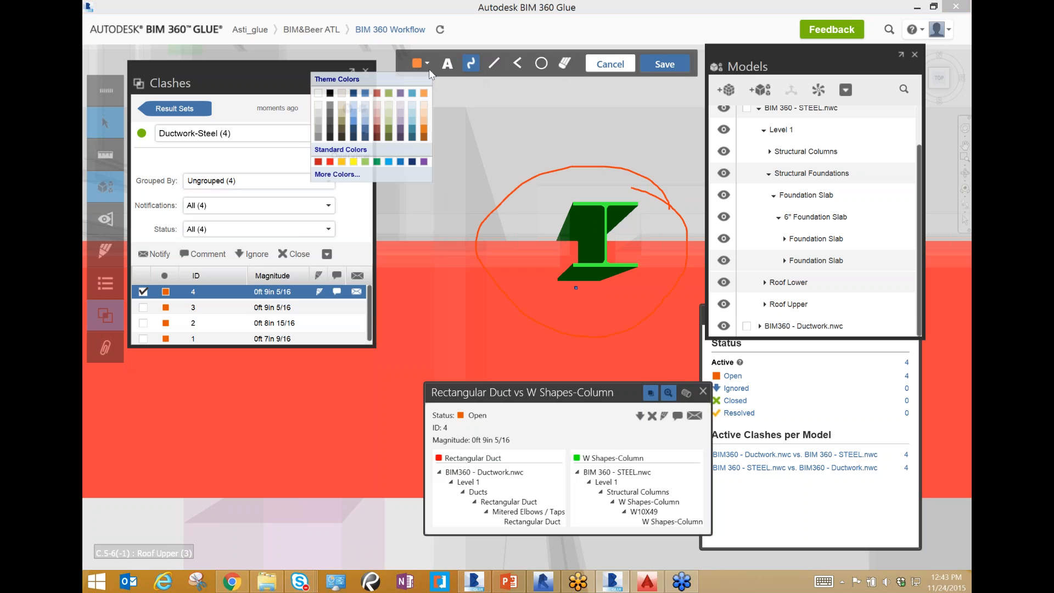
click(389, 162)
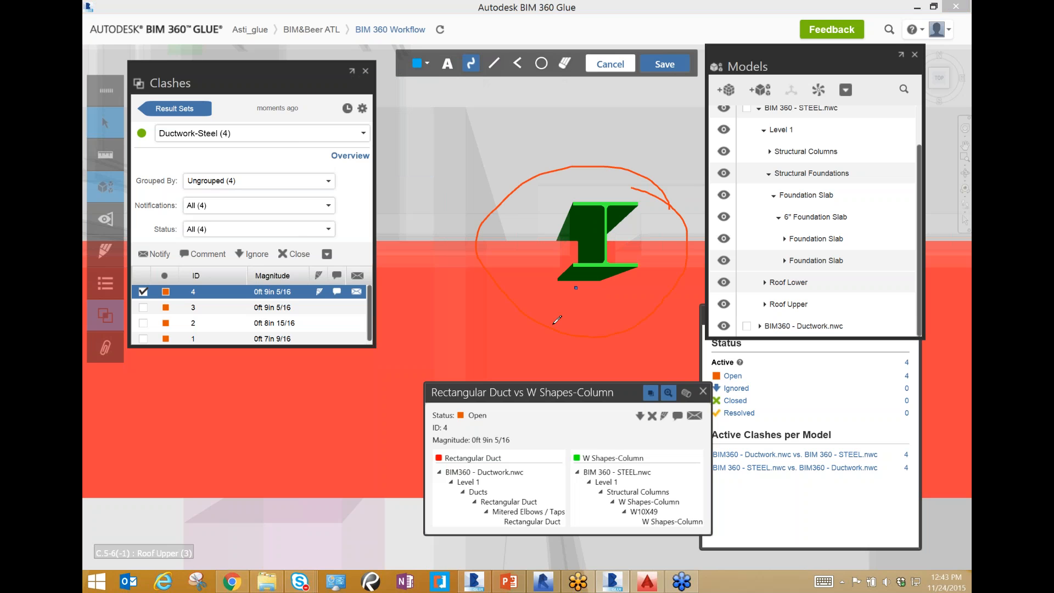
mouse_move(681, 193)
mouse_down()
mouse_move(554, 327)
mouse_move(705, 228)
mouse_up()
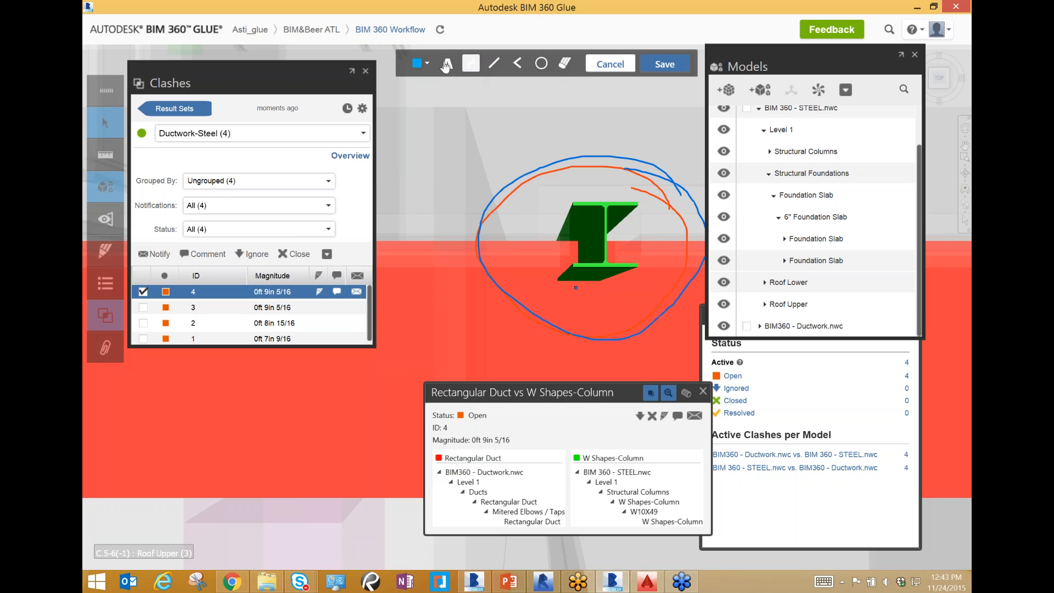
Add the blue text "Move Duct 2 ft south to miss steel" to the markup with a freehand arrow pointing to the column
click(448, 64)
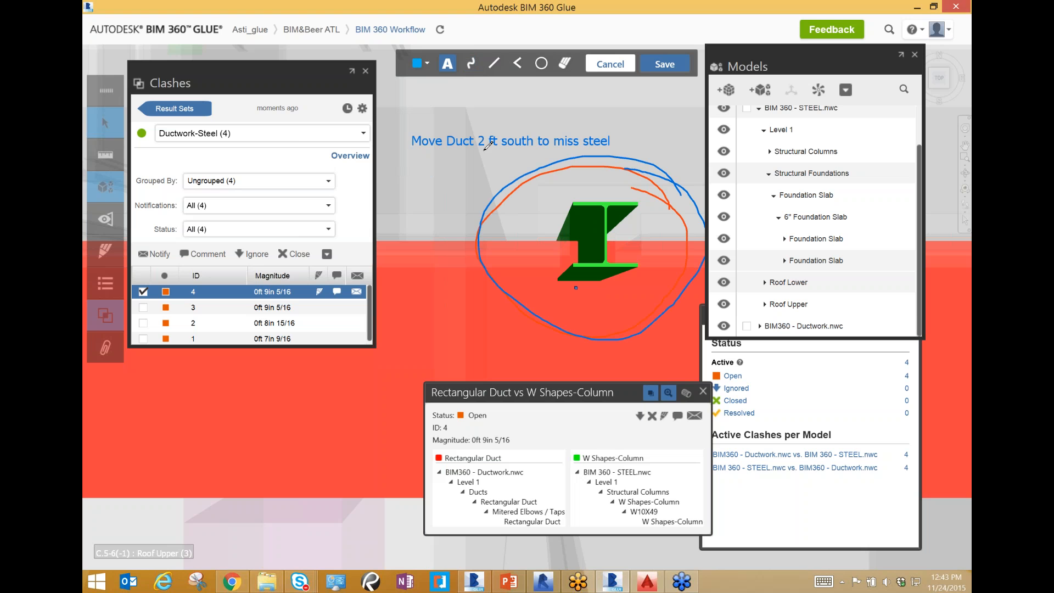
click(473, 65)
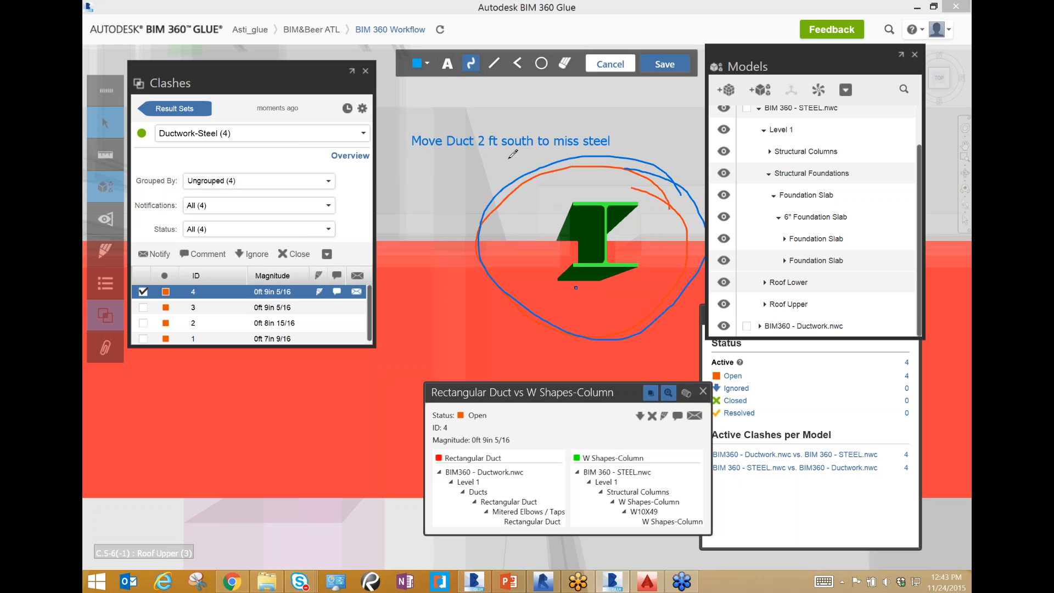
mouse_move(506, 156)
mouse_down()
mouse_move(554, 240)
mouse_move(525, 222)
mouse_up()
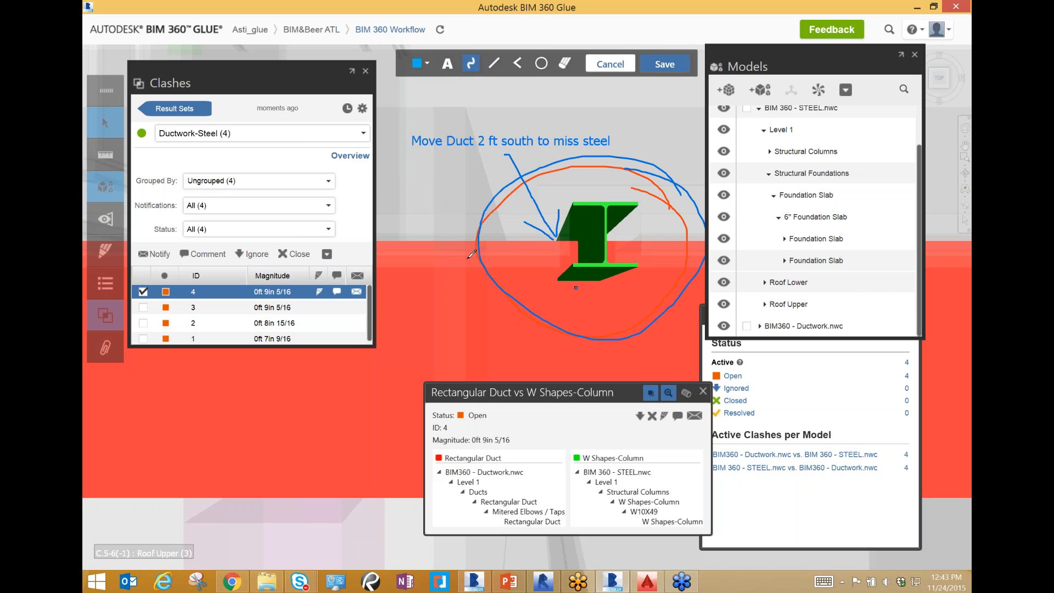
Add and save the comment "Move Duct 2 ft south to miss steel." on clash 4
click(338, 292)
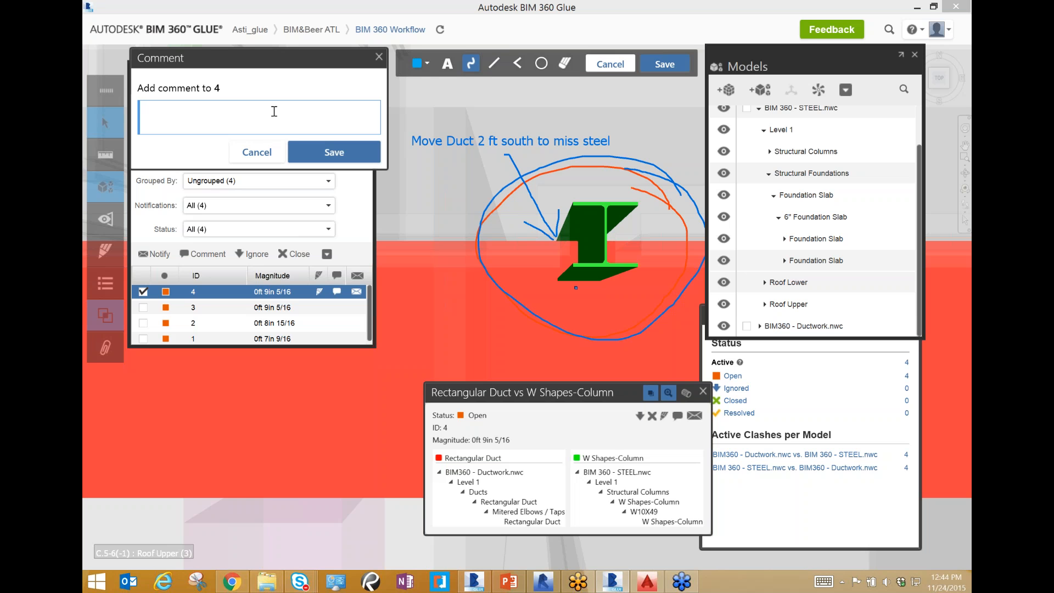
text(Move)
key(BackSpace)
key(BackSpace)
key(BackSpace)
key(BackSpace)
key(BackSpace)
text(D)
key(BackSpace)
text(Mo)
text(ve Duct 2 ft south to miss steel)
click(334, 152)
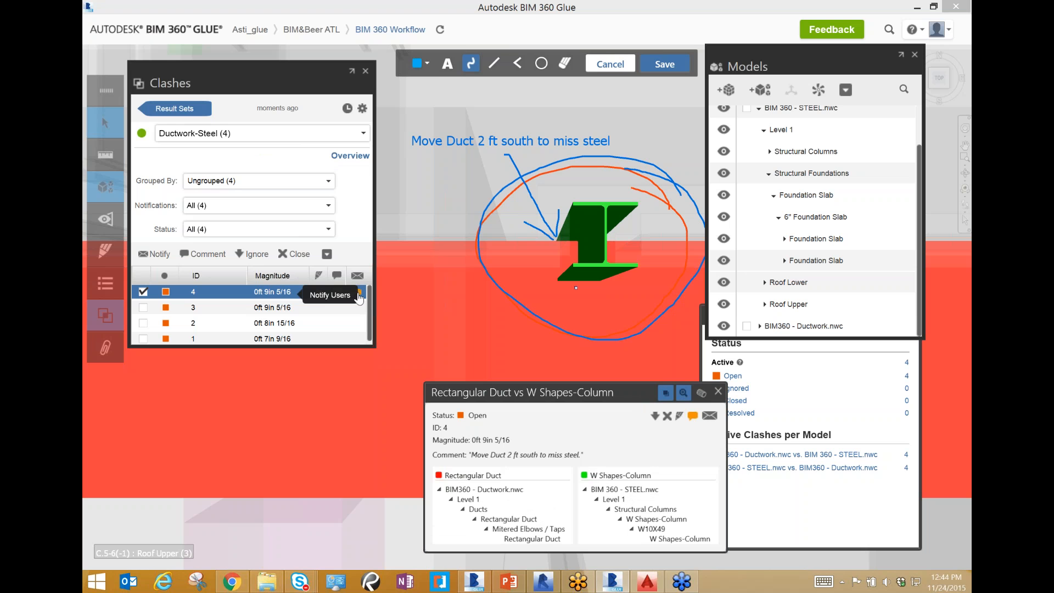
Notify the third listed project member about clash 4 with the message "Please review this markup." and save the markup
click(358, 293)
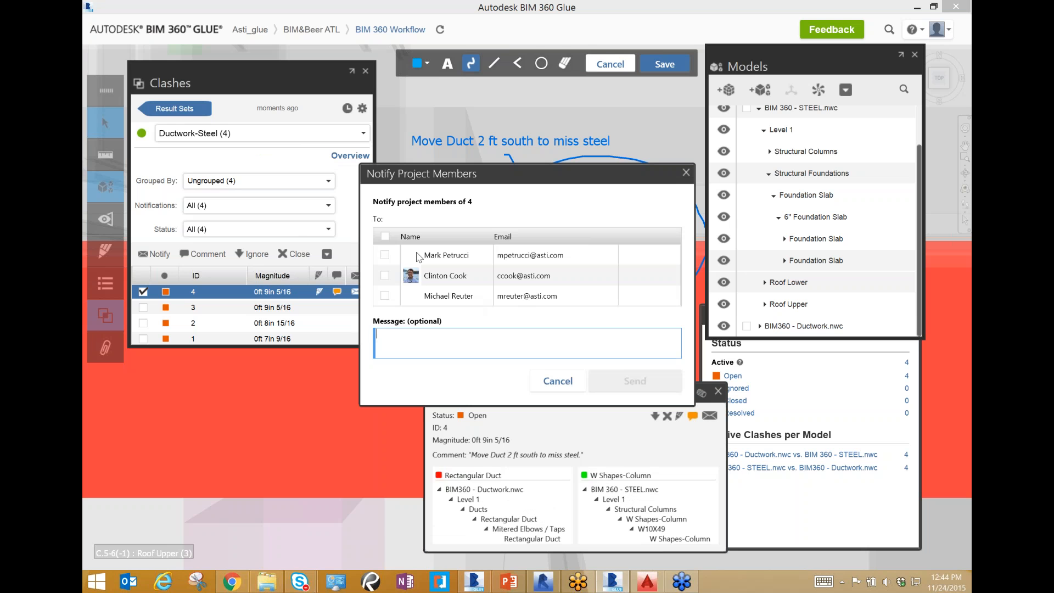
click(385, 296)
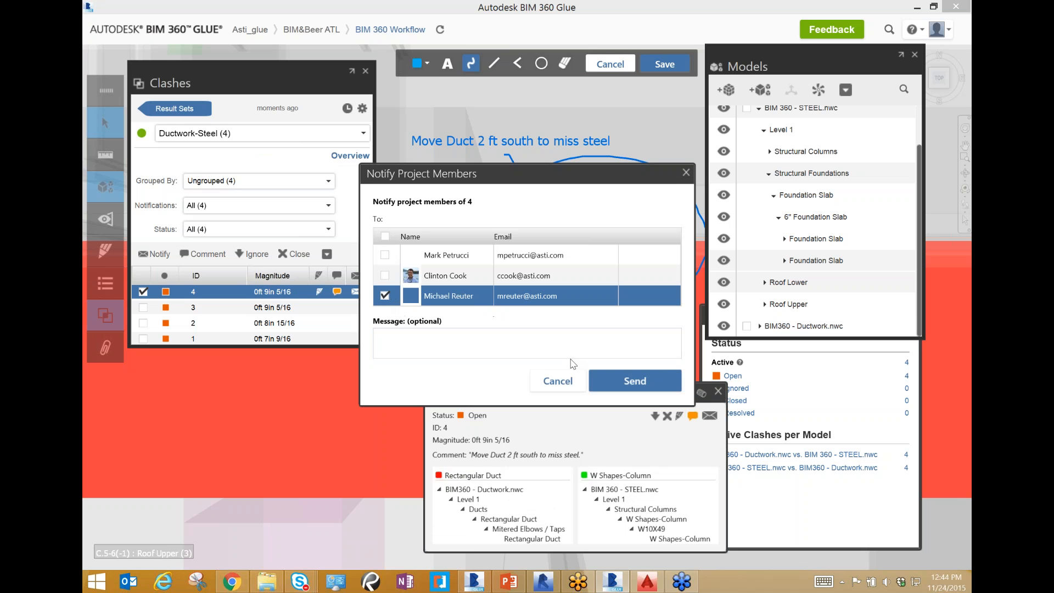
click(521, 342)
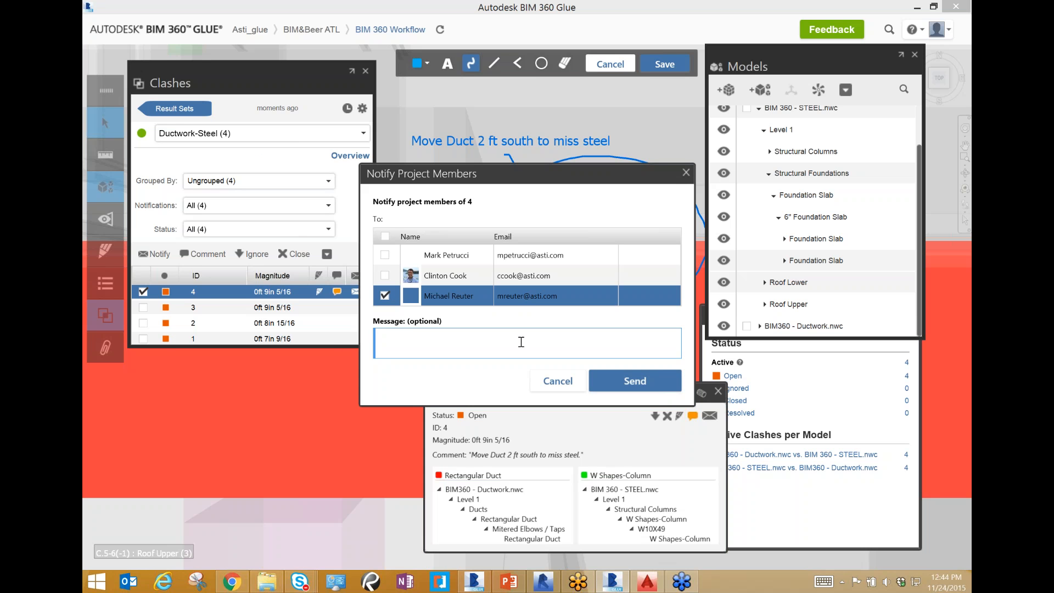
text(Please review this markup.)
click(621, 381)
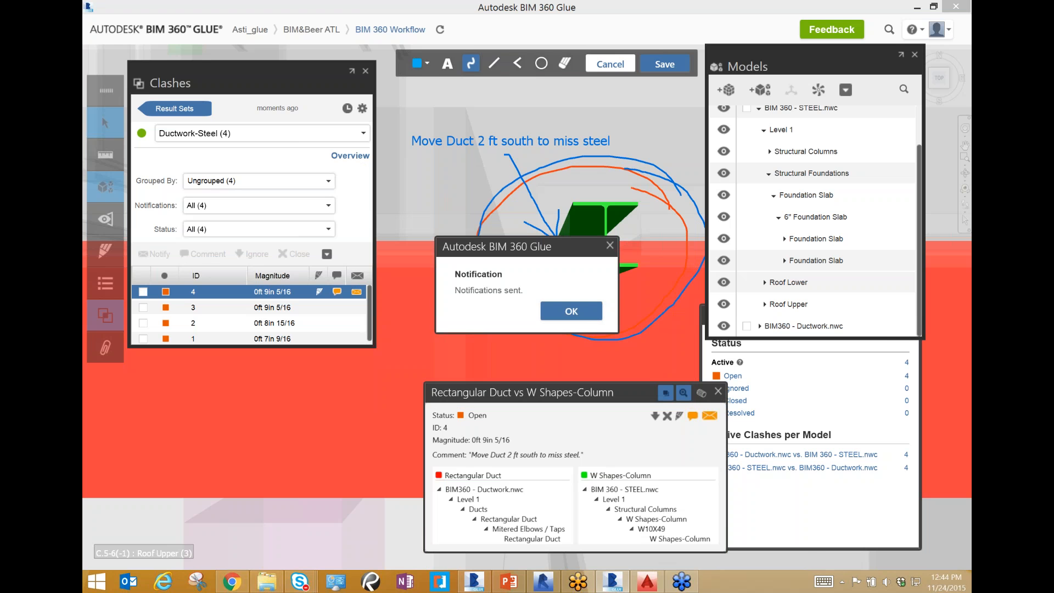
click(583, 311)
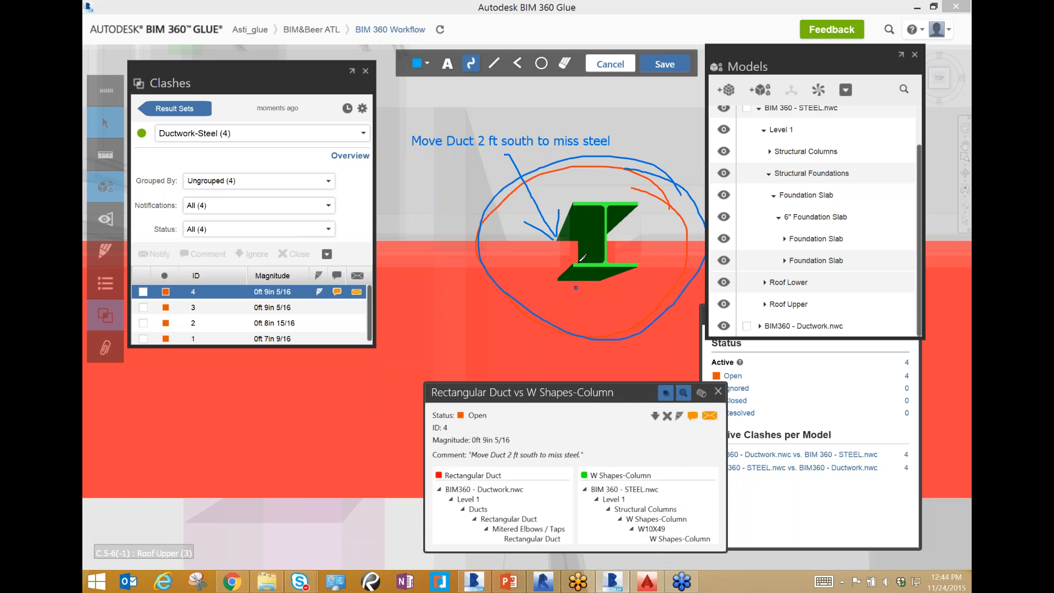
click(680, 73)
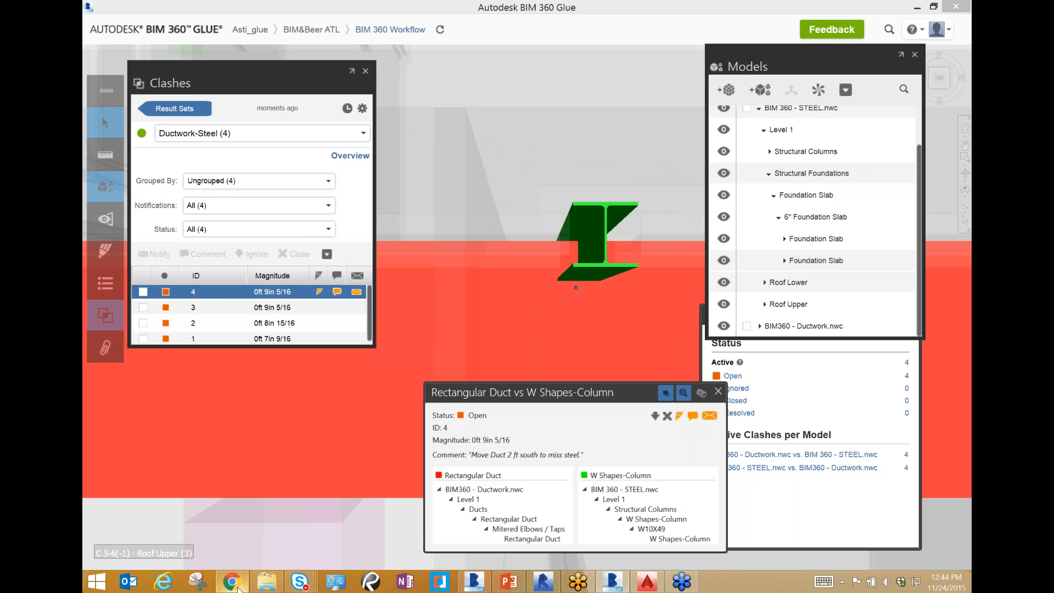
Switch to Outlook, open the BIM 360 Glue notification e-mail, and follow its link to the Ductwork-Steel clash result set
click(125, 586)
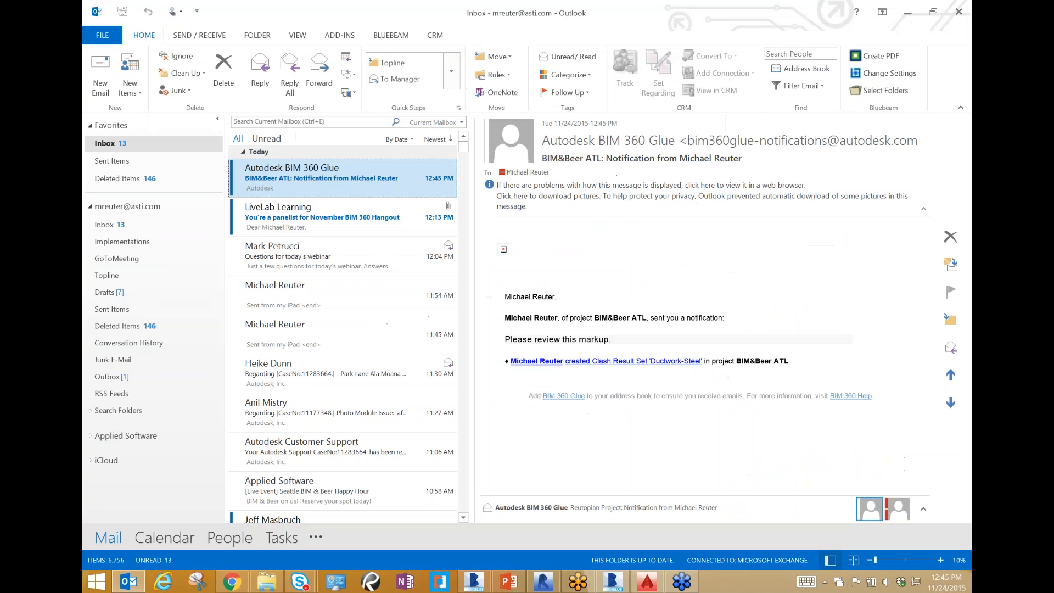
click(383, 150)
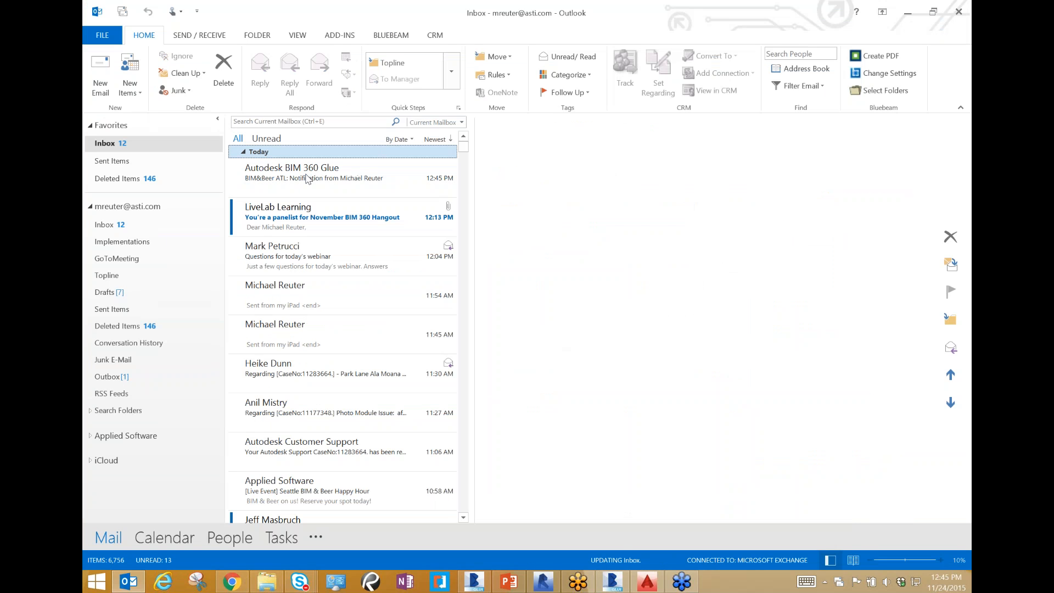
click(327, 190)
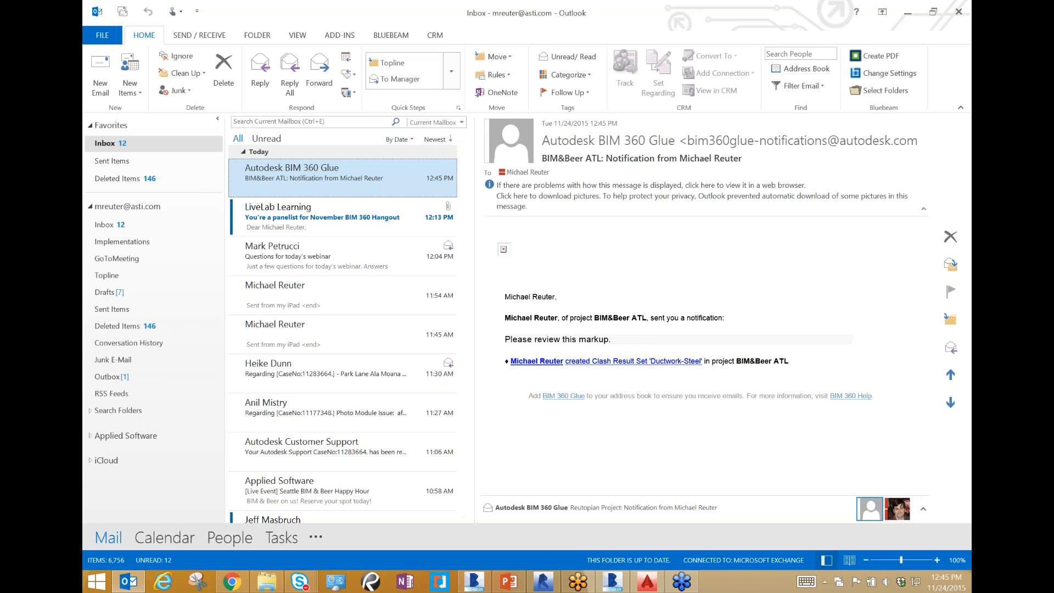
click(652, 362)
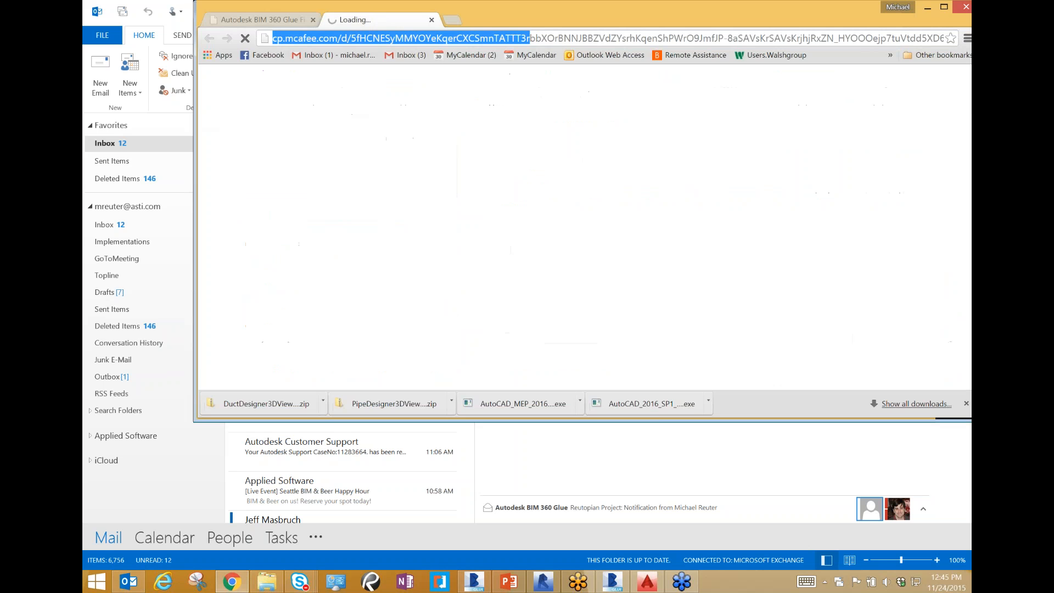
drag(637, 14, 578, 78)
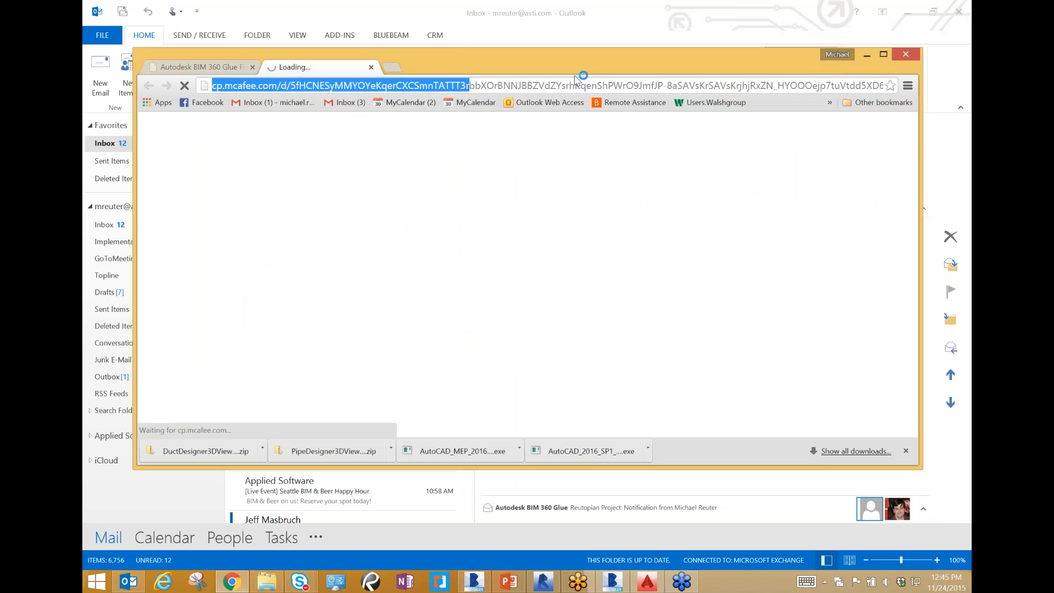
click(704, 18)
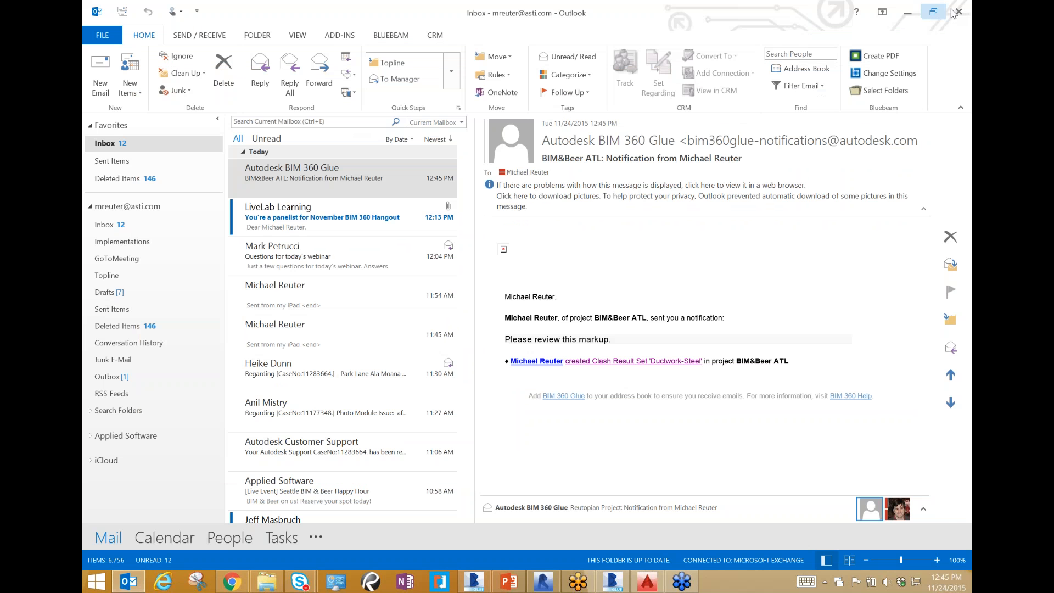
click(907, 16)
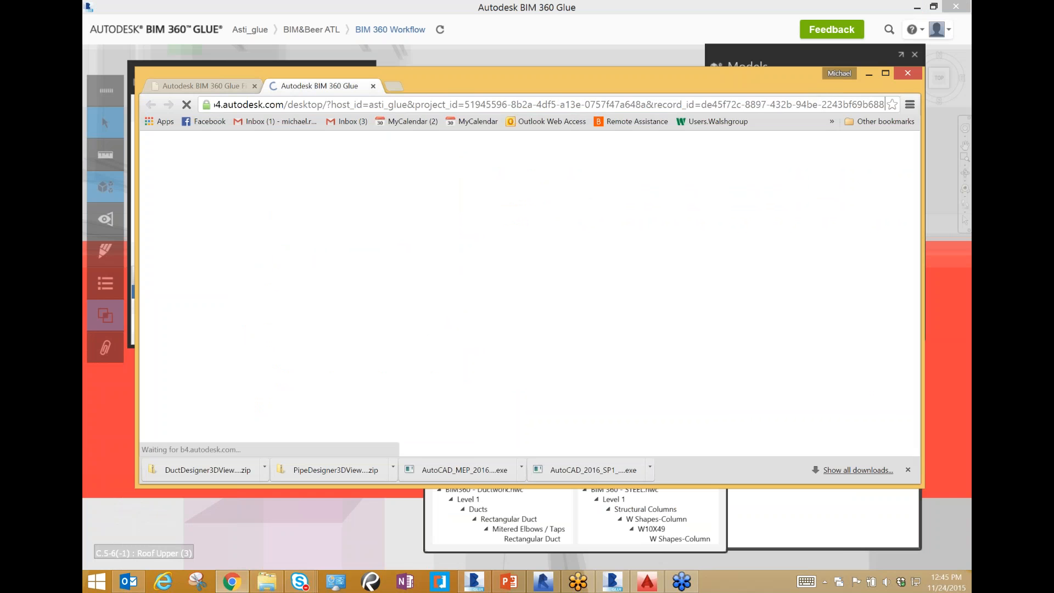
Sign in to the newly launched BIM 360 Glue window with the saved account e-mail
click(556, 323)
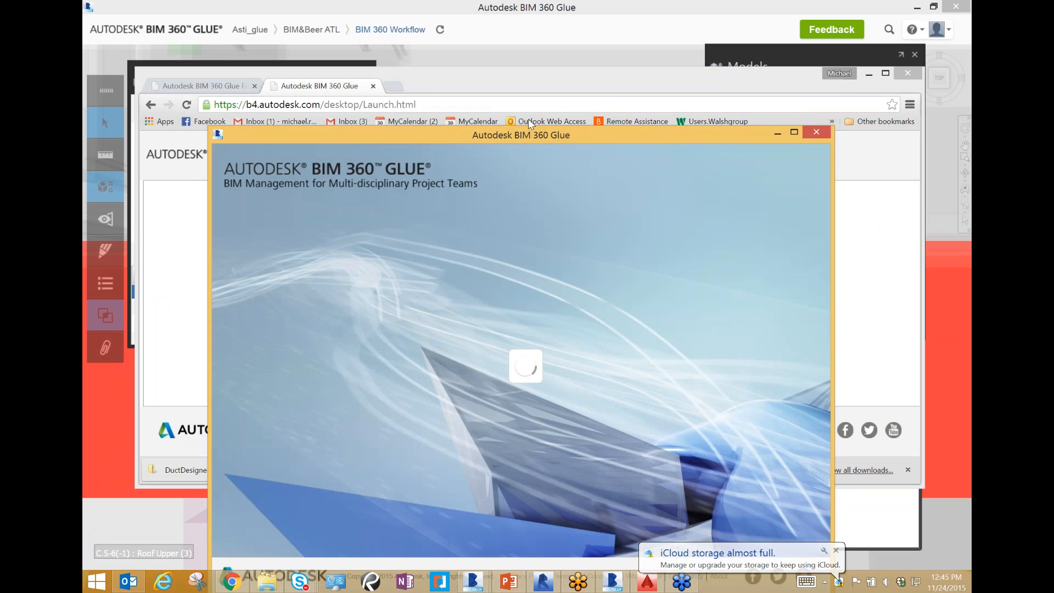
drag(529, 120, 531, 85)
click(451, 278)
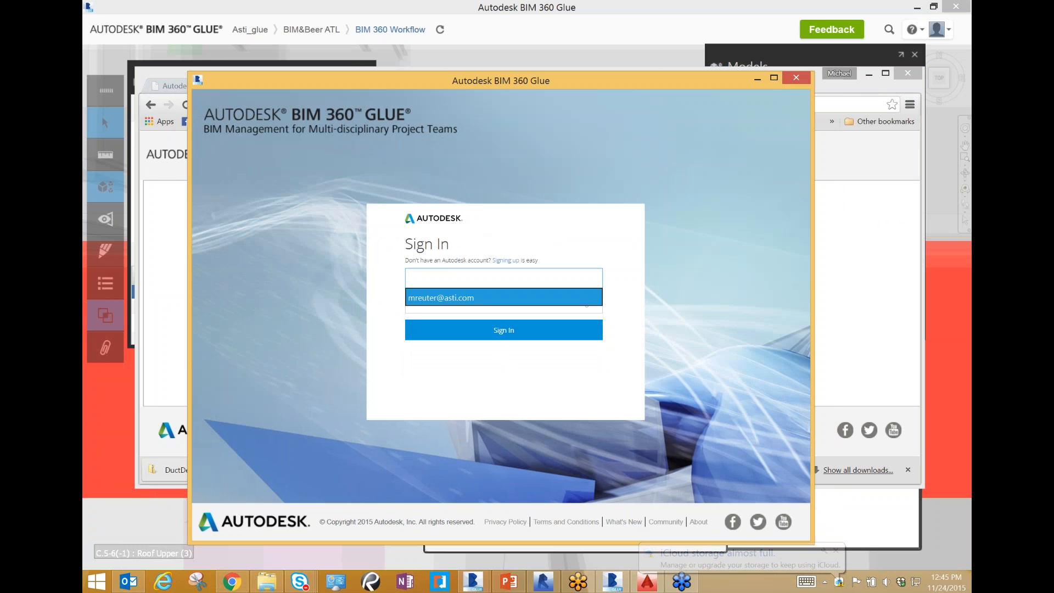
click(461, 299)
click(478, 331)
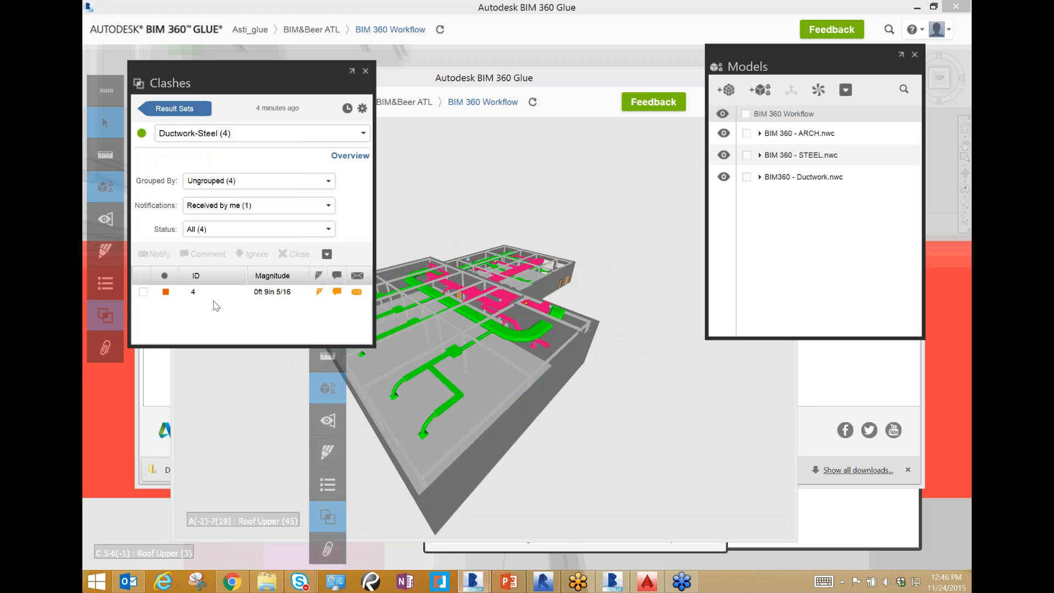
Display clash 4 from the received notifications in the Ductwork-Steel results and reposition the model window slightly
click(214, 292)
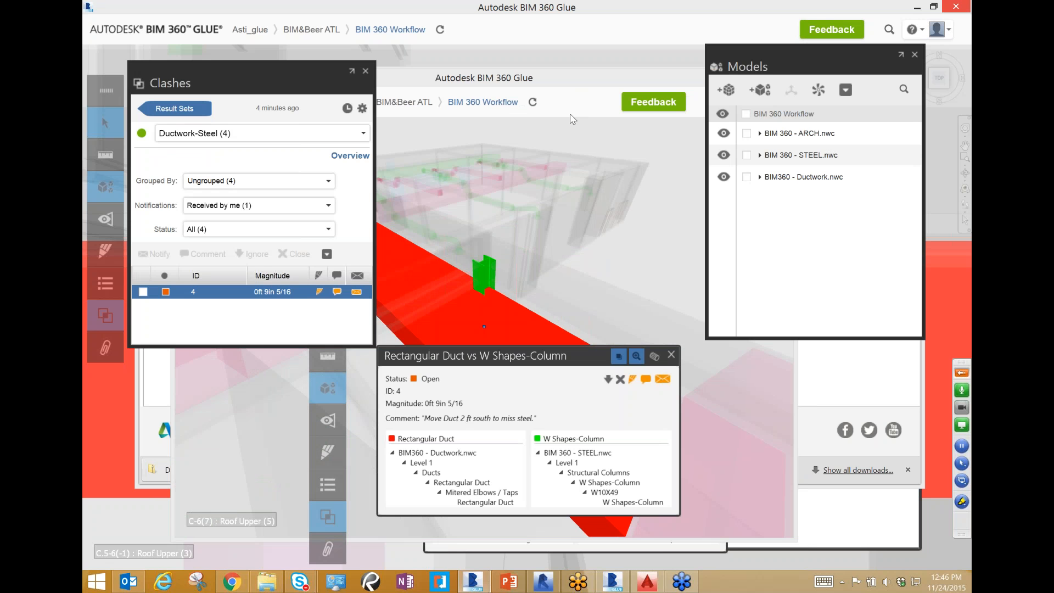
drag(568, 80, 572, 77)
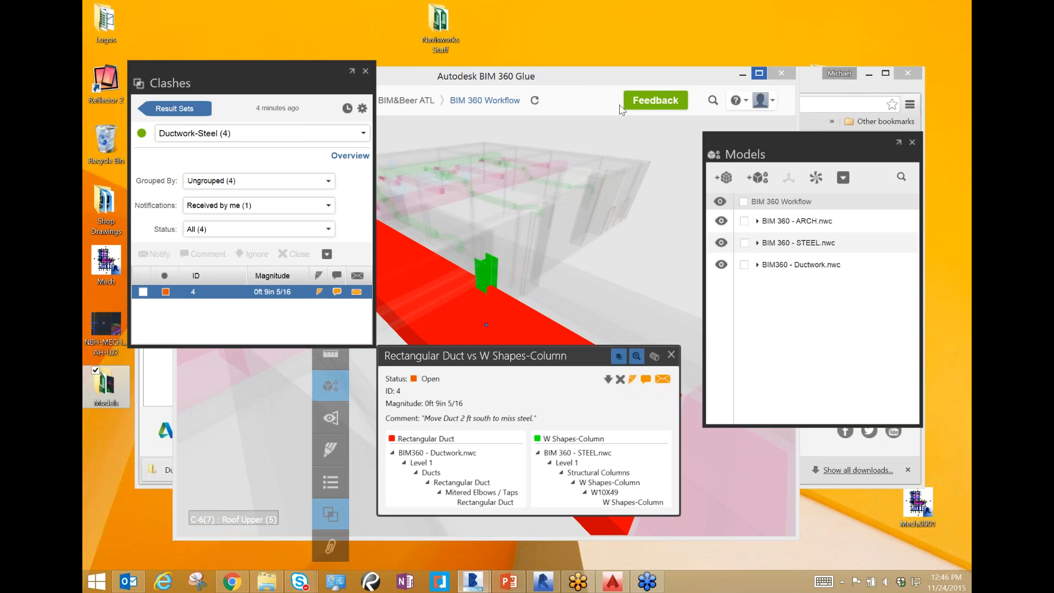
Reposition the BIM 360 Glue model window and maximize it to fill the screen
click(585, 81)
drag(590, 81, 604, 62)
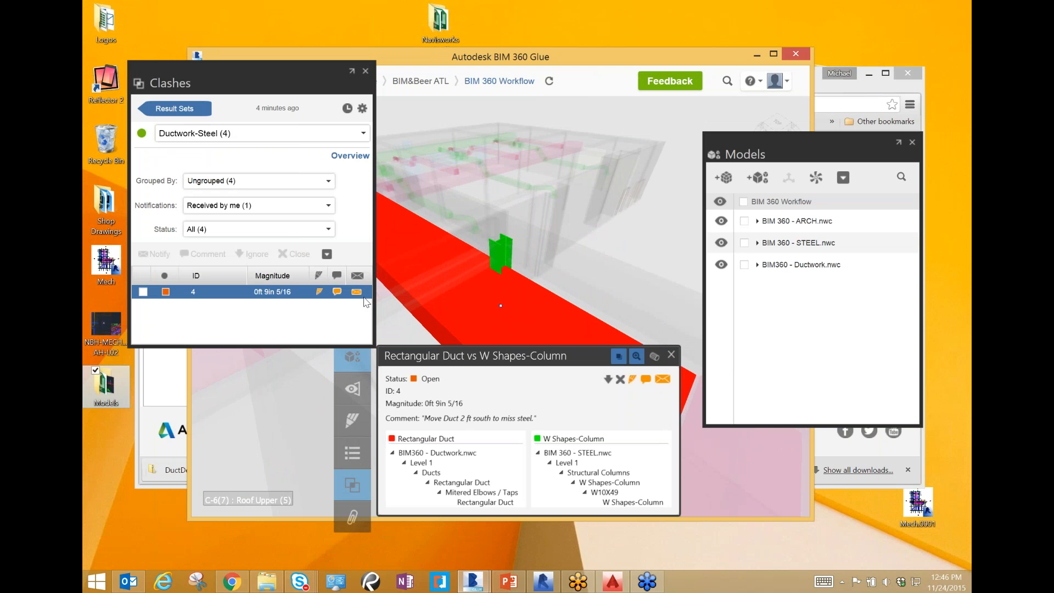
click(775, 55)
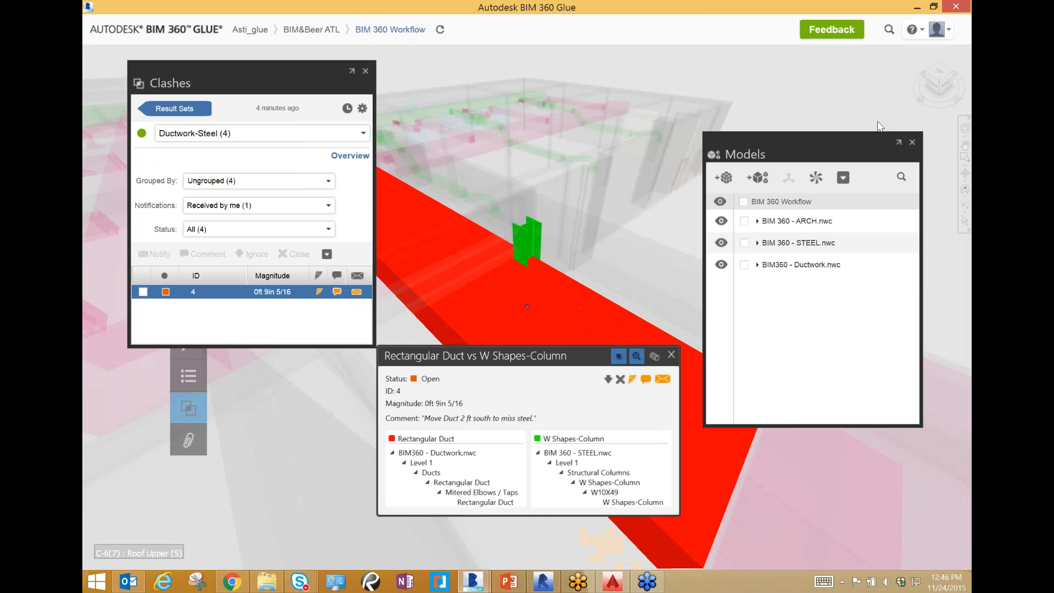
Switch to Revit and open the Ductwork-Steel result set of the BIM 360 Workflow model with Clash Pinpoint
click(545, 584)
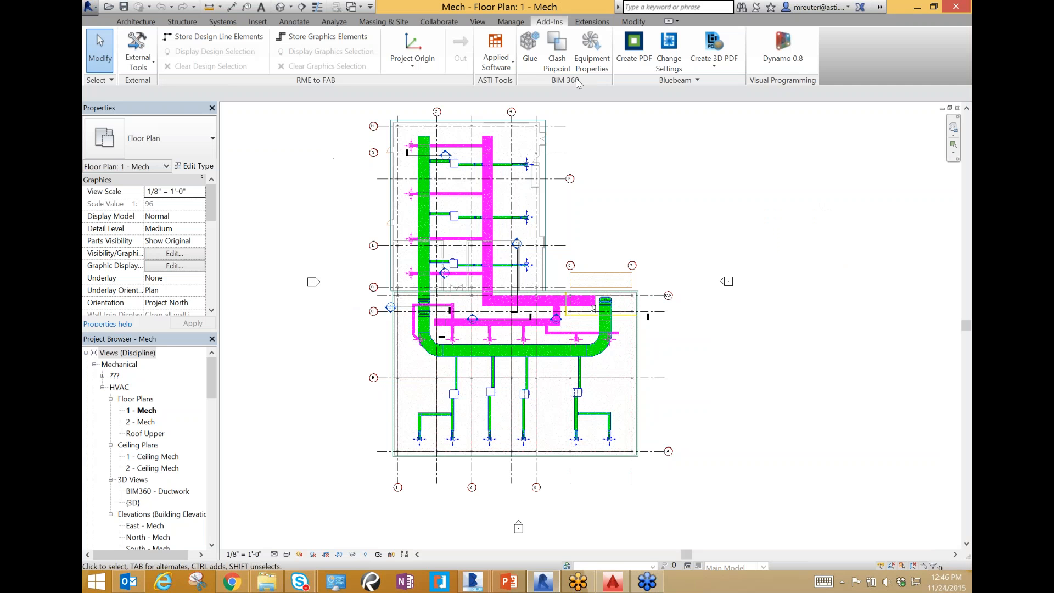
click(563, 48)
click(365, 238)
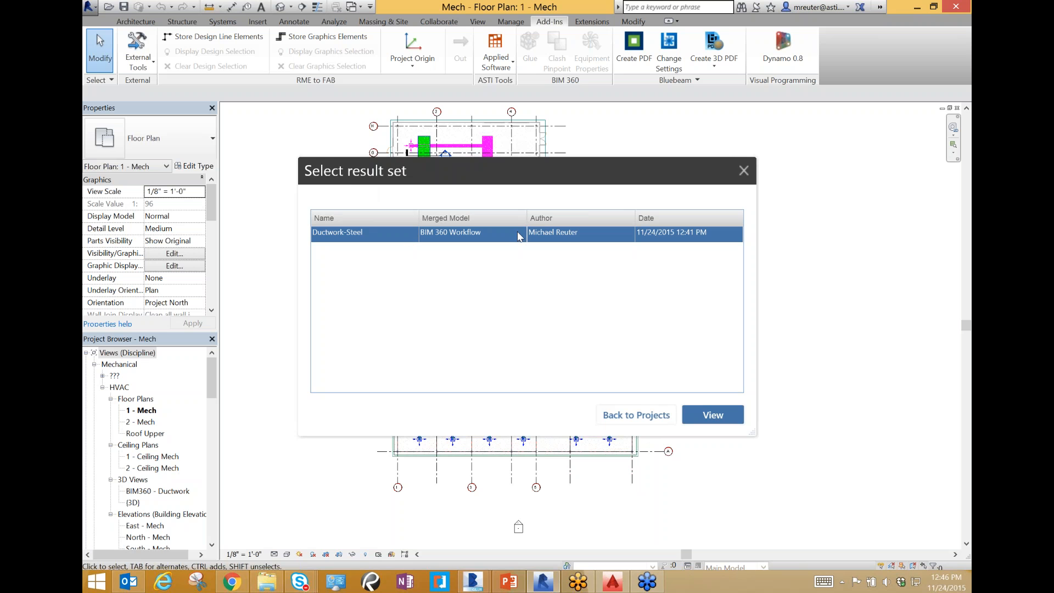
click(713, 415)
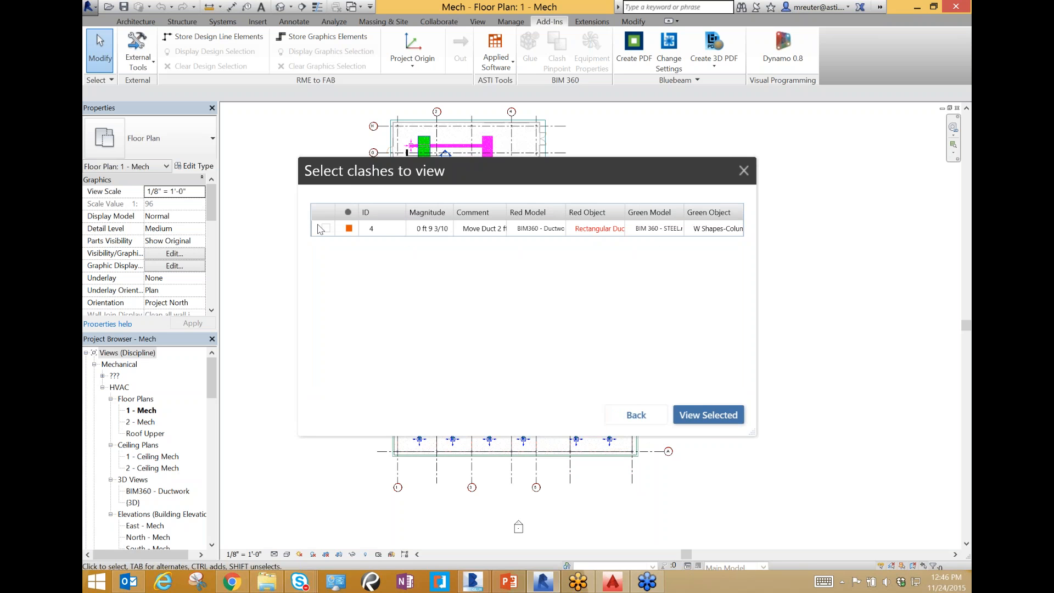
Pinpoint clash 4 in the mechanical floor plan, show the model, and close the clash selection window
click(326, 229)
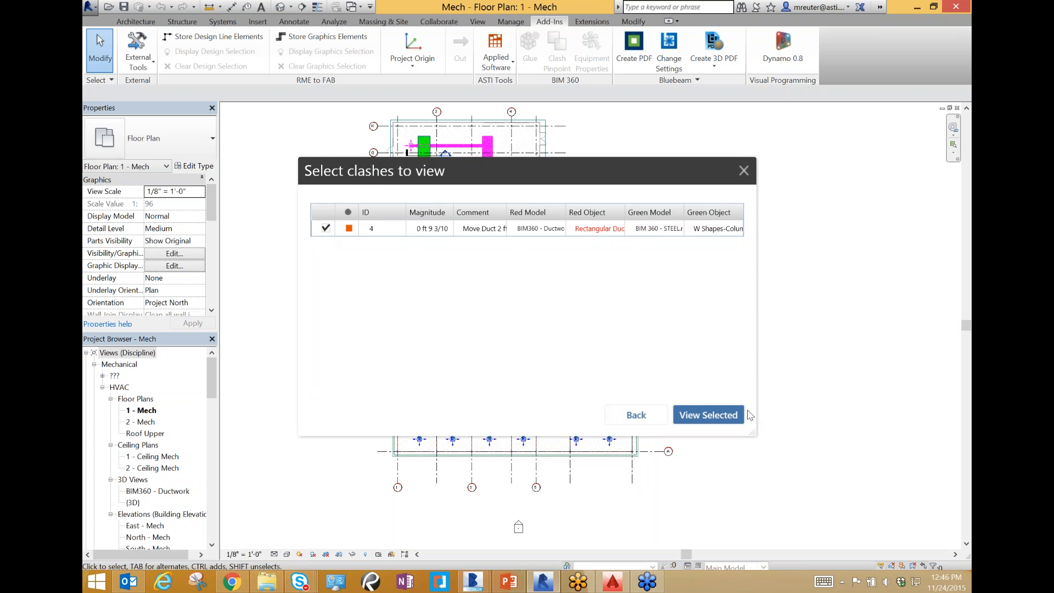
click(715, 416)
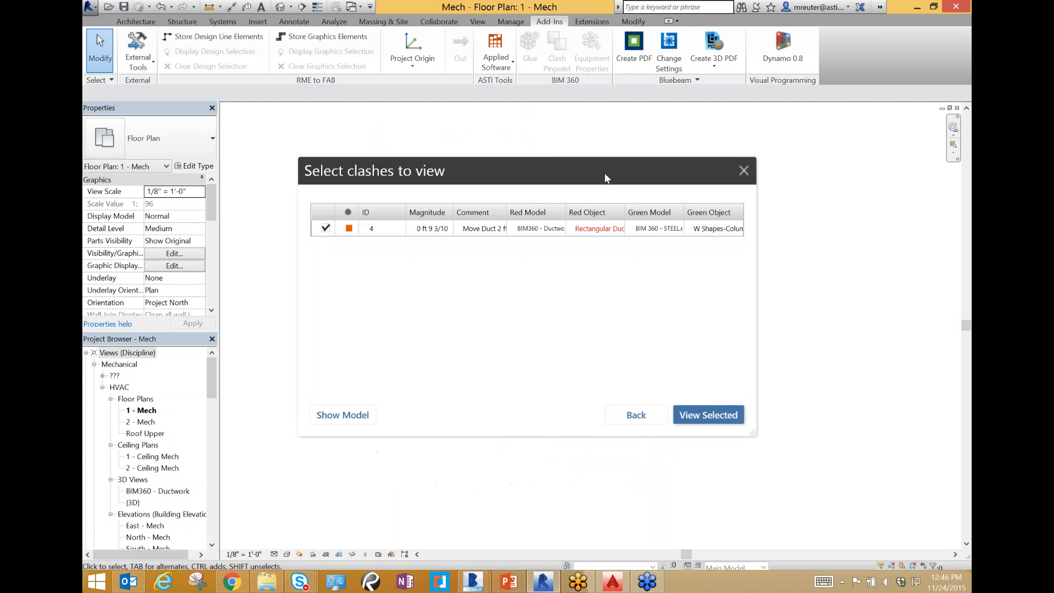
drag(597, 198, 710, 198)
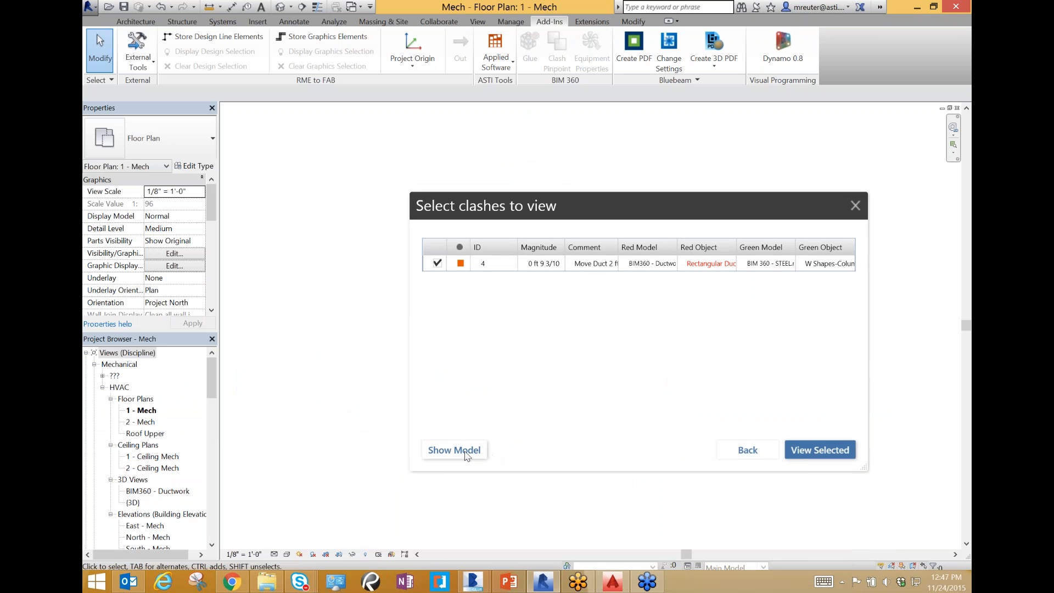
click(466, 455)
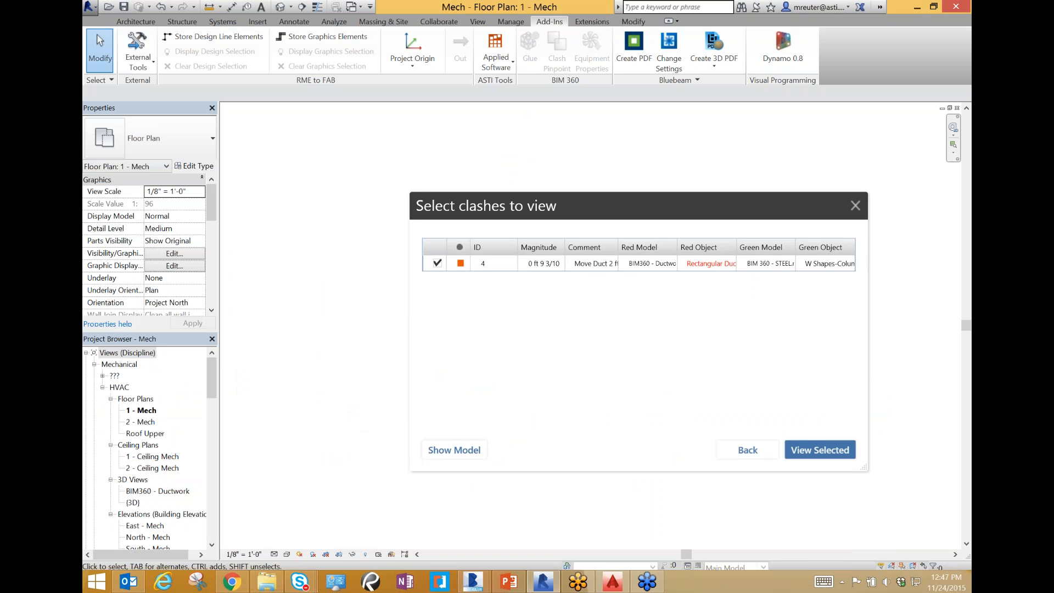
click(856, 207)
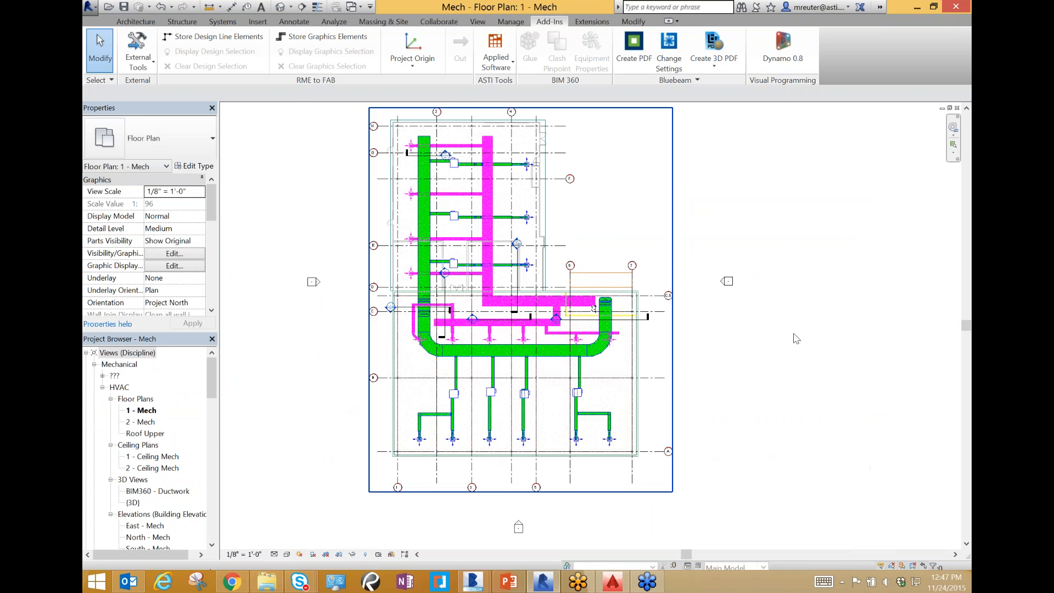
Move the 60" x 30" return air duct near grid 6 about 1'-3" south, away from the steel columns, and deselect it
scroll(623, 332, up, 5)
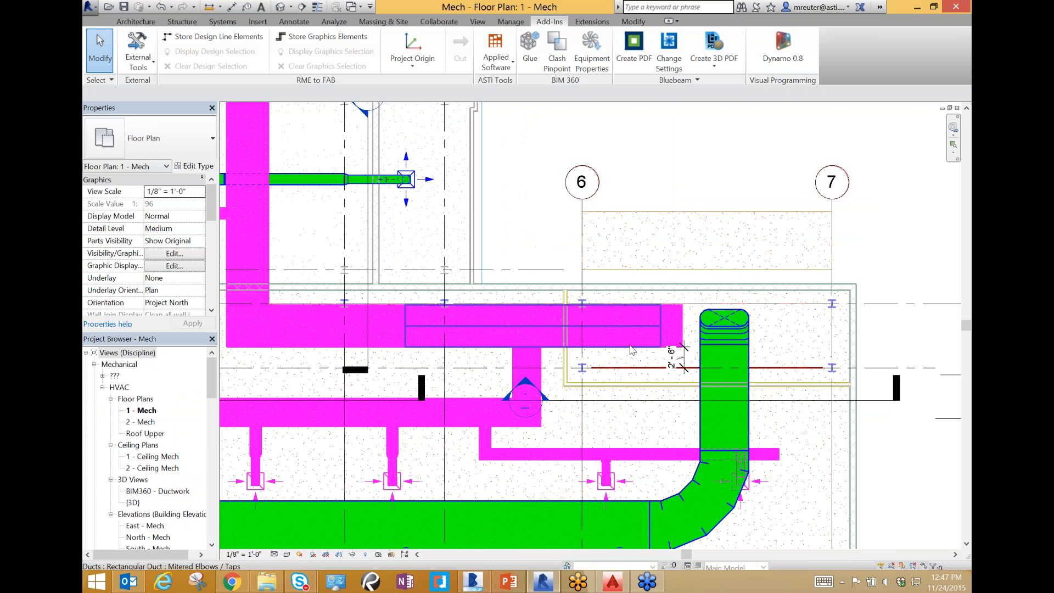
scroll(631, 350, up, 2)
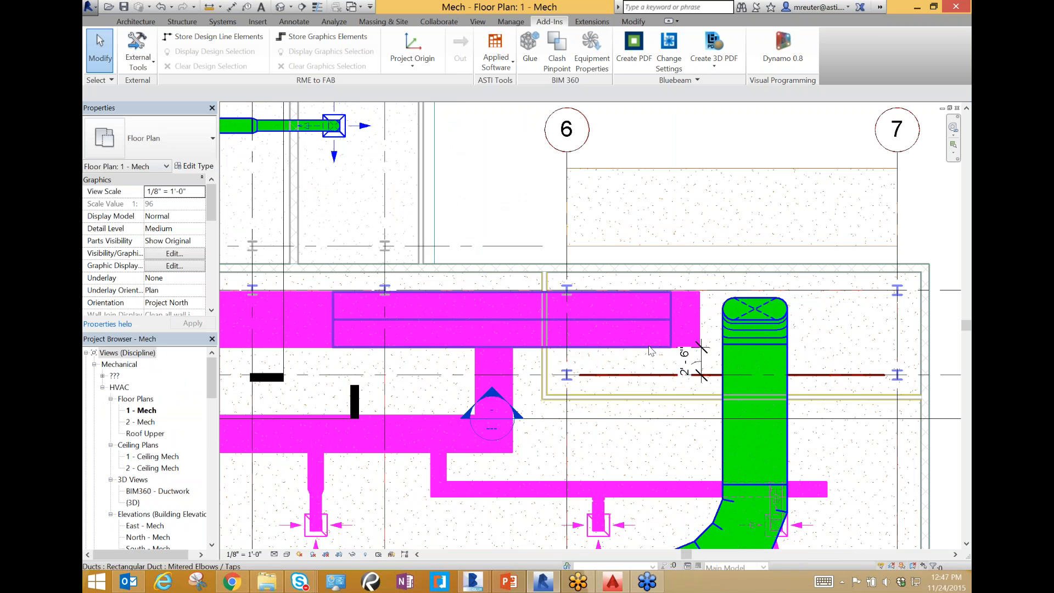
click(649, 349)
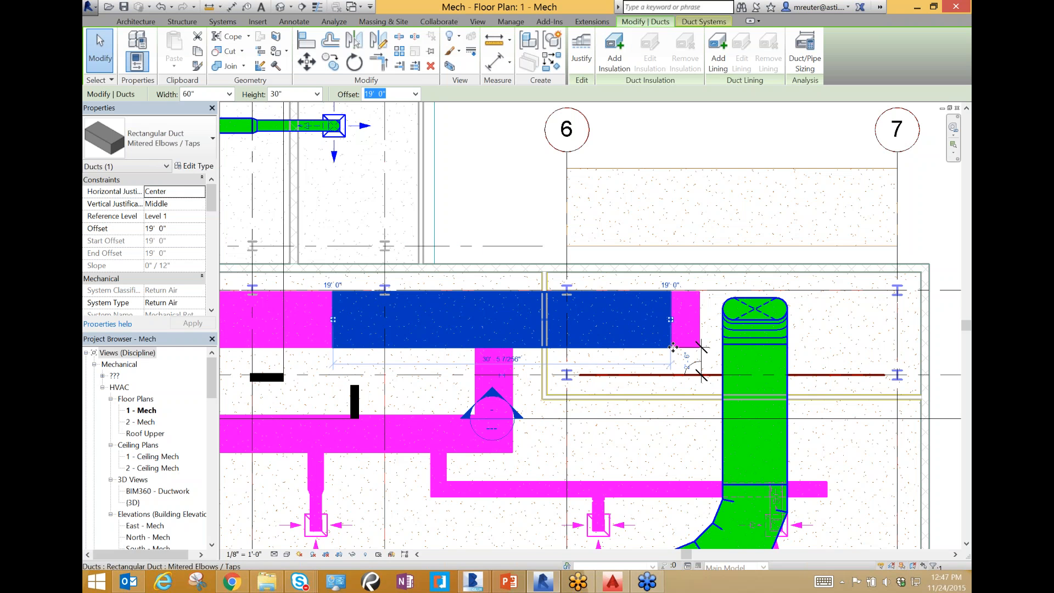
drag(673, 347, 676, 345)
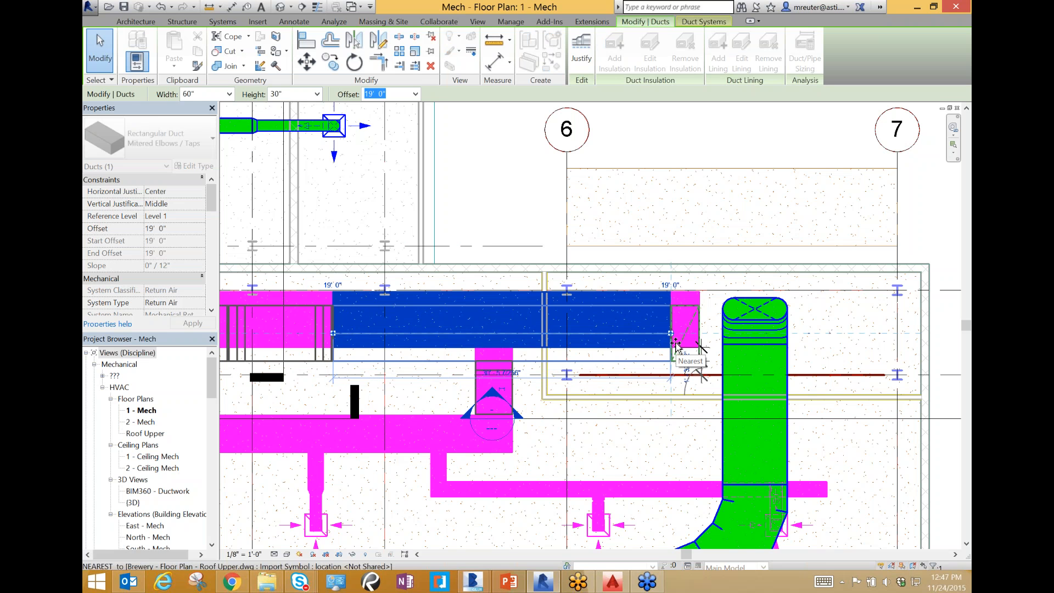
drag(676, 345, 676, 359)
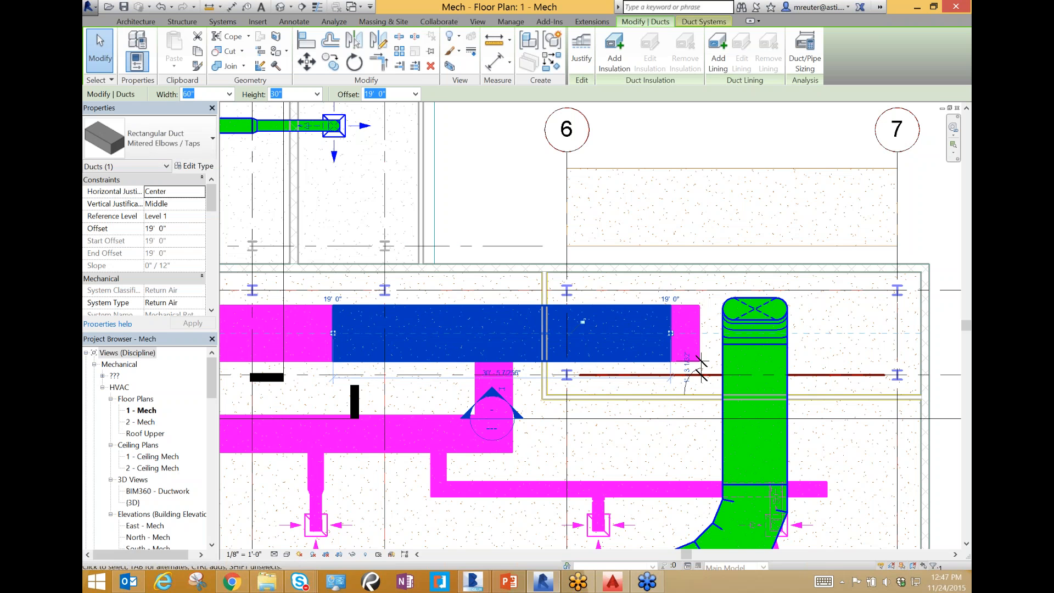
scroll(651, 308, up, 1)
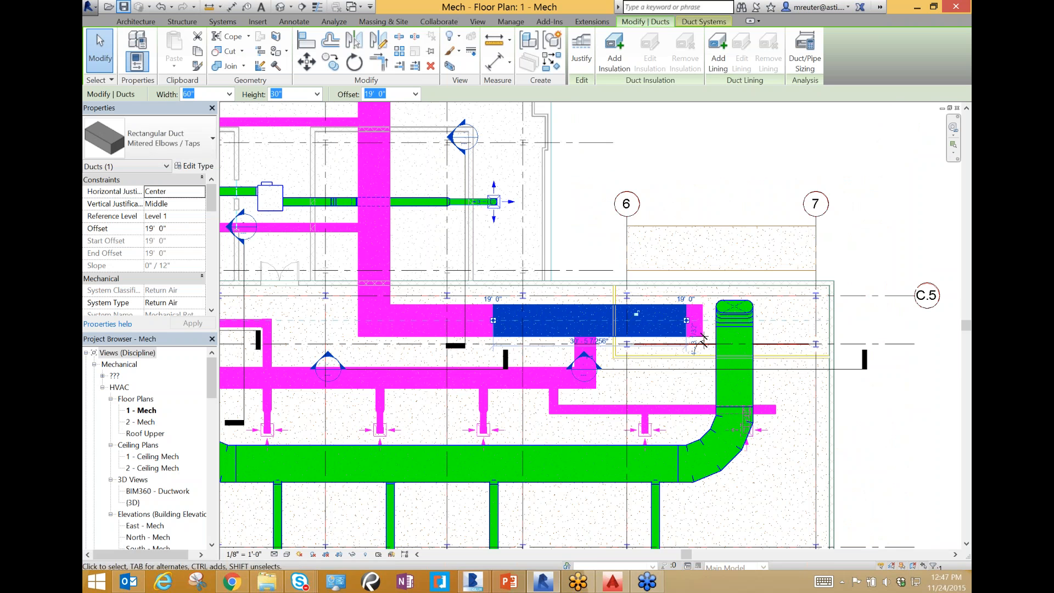
key(Escape)
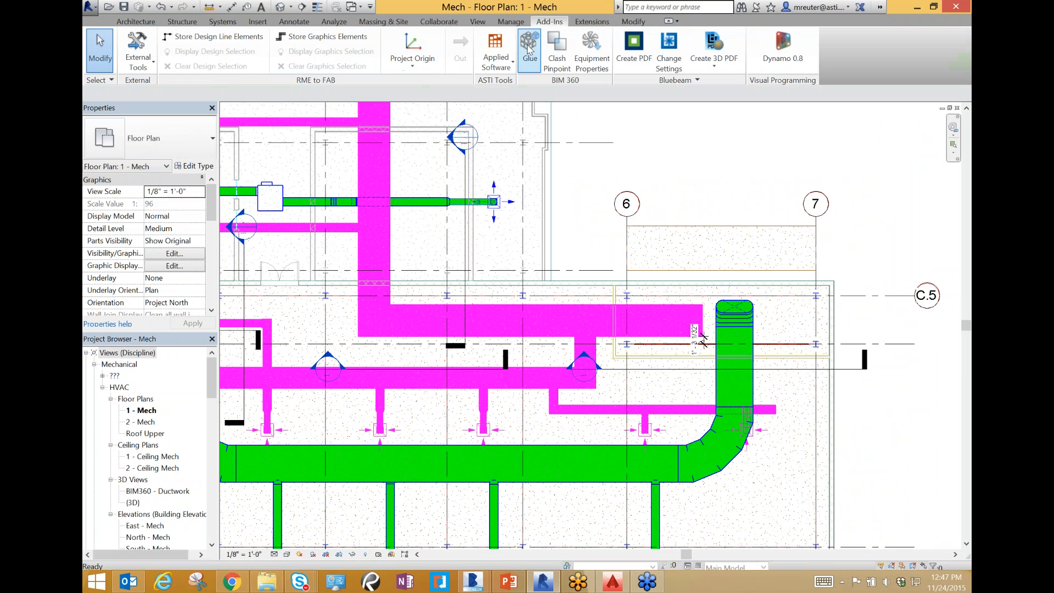
Glue the BIM360 - Ductwork view to the BIM&Beer ATL project as an NWC, updating the existing model
click(530, 49)
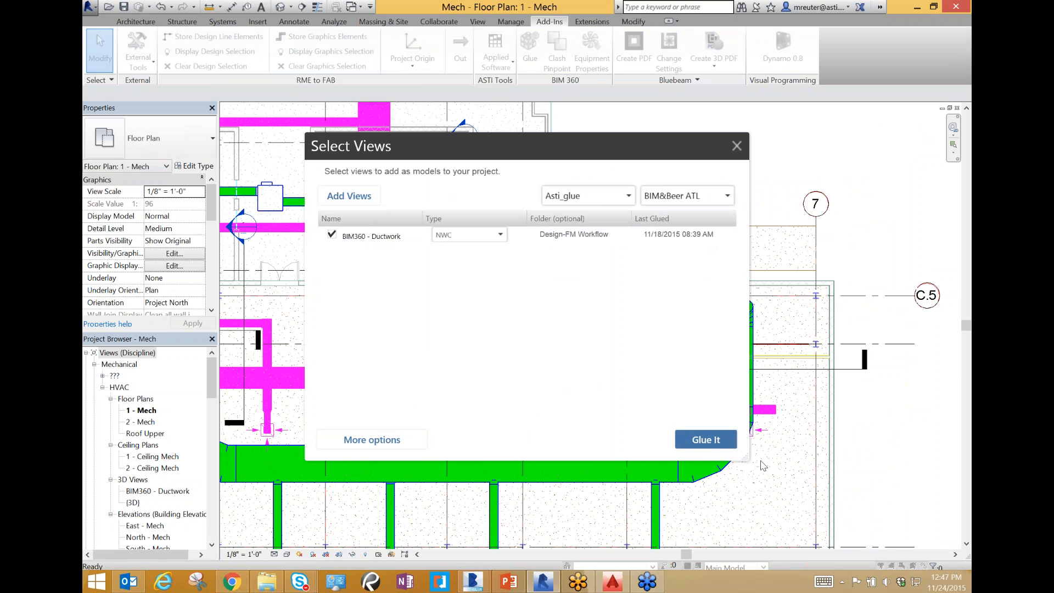
click(709, 443)
click(708, 442)
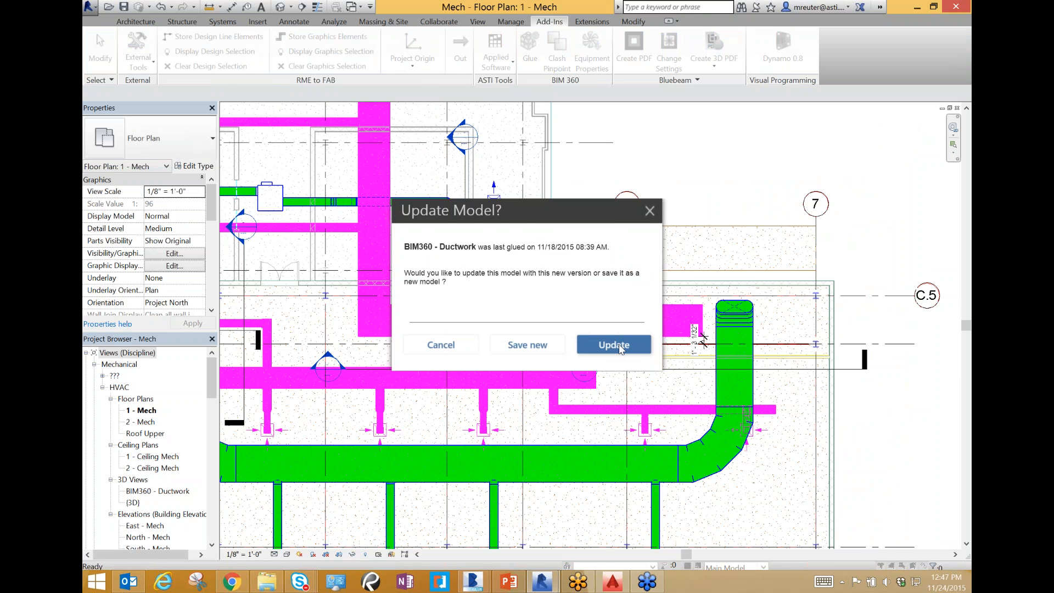
click(619, 346)
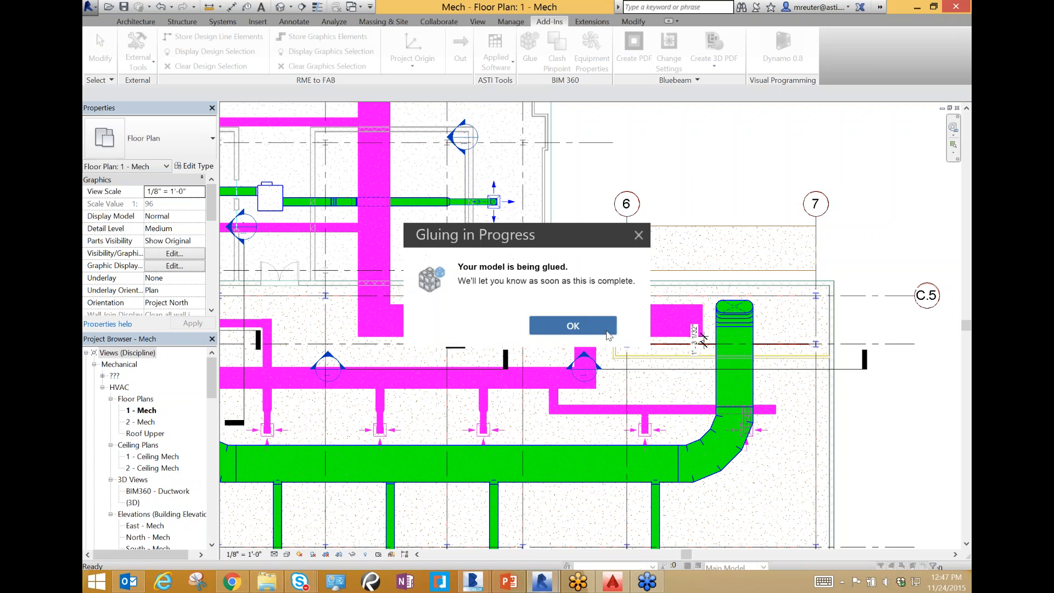
click(604, 330)
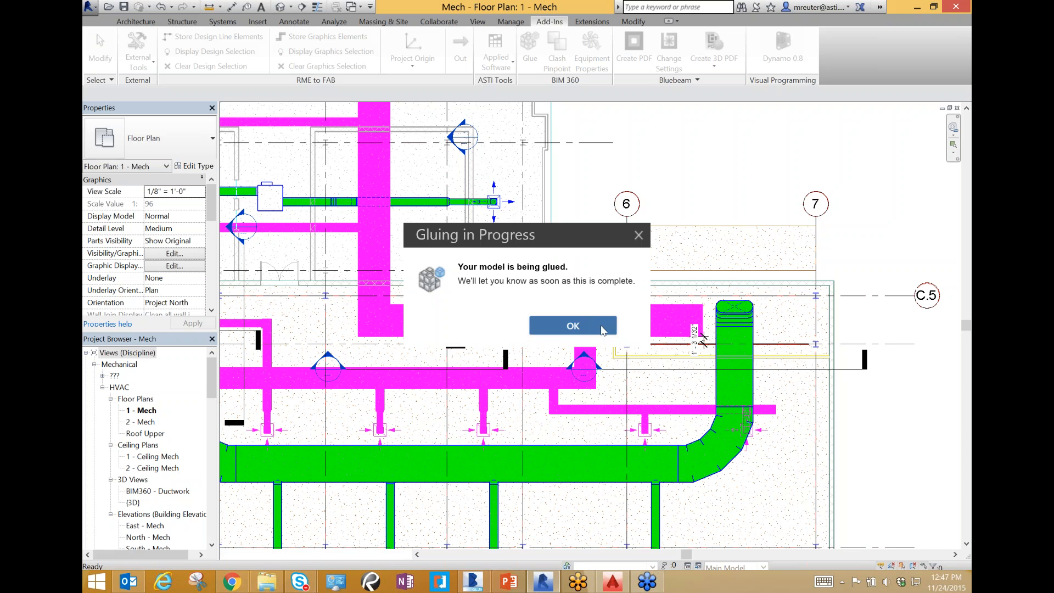
Return to BIM 360 Glue and try to load version 16 of the BIM 360 Workflow merged model
click(917, 8)
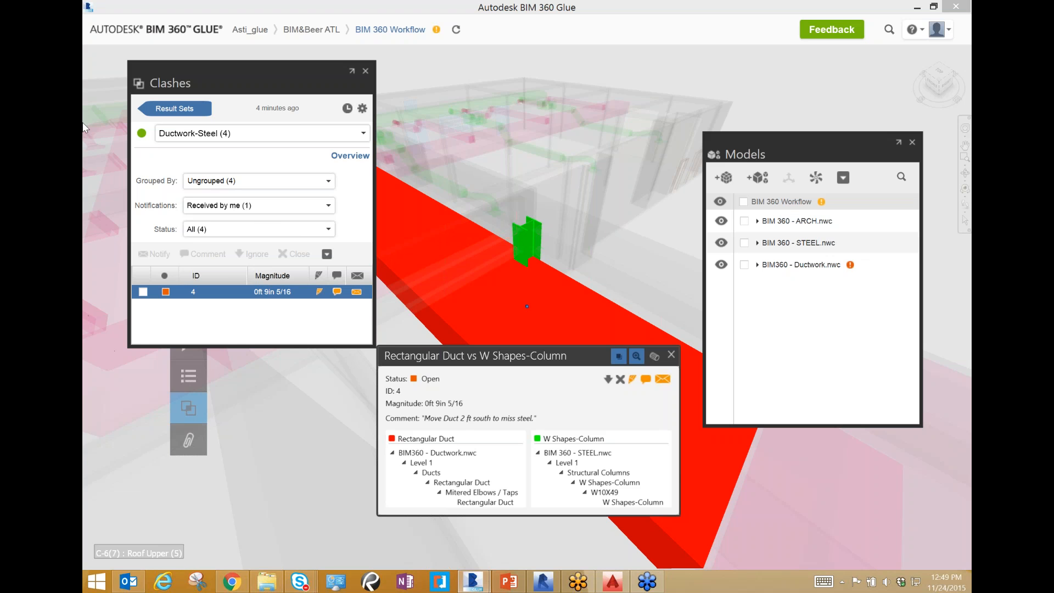
key(super+c)
mouse_move(440, 32)
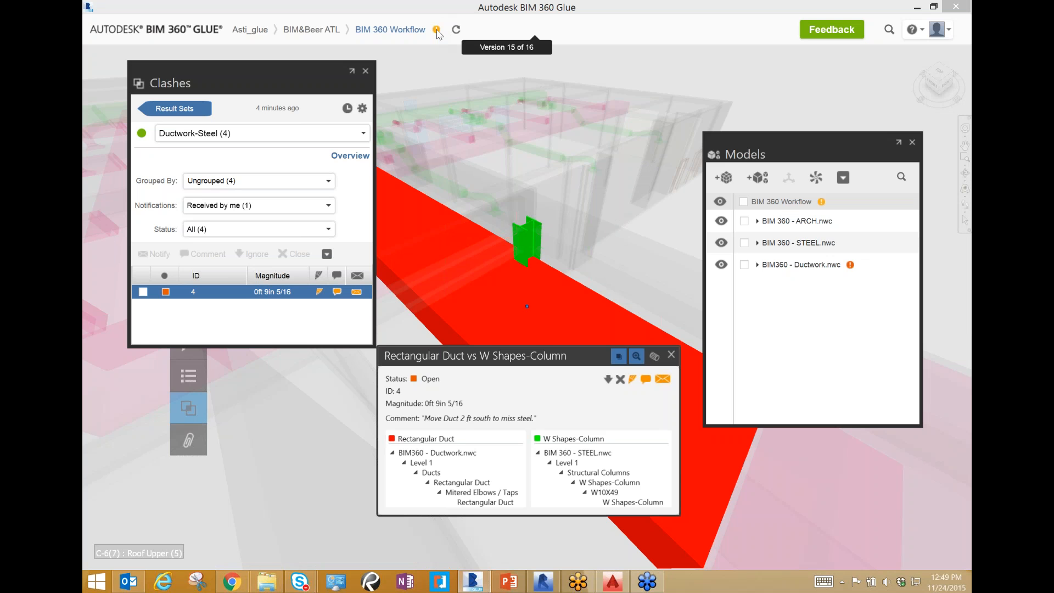
click(438, 31)
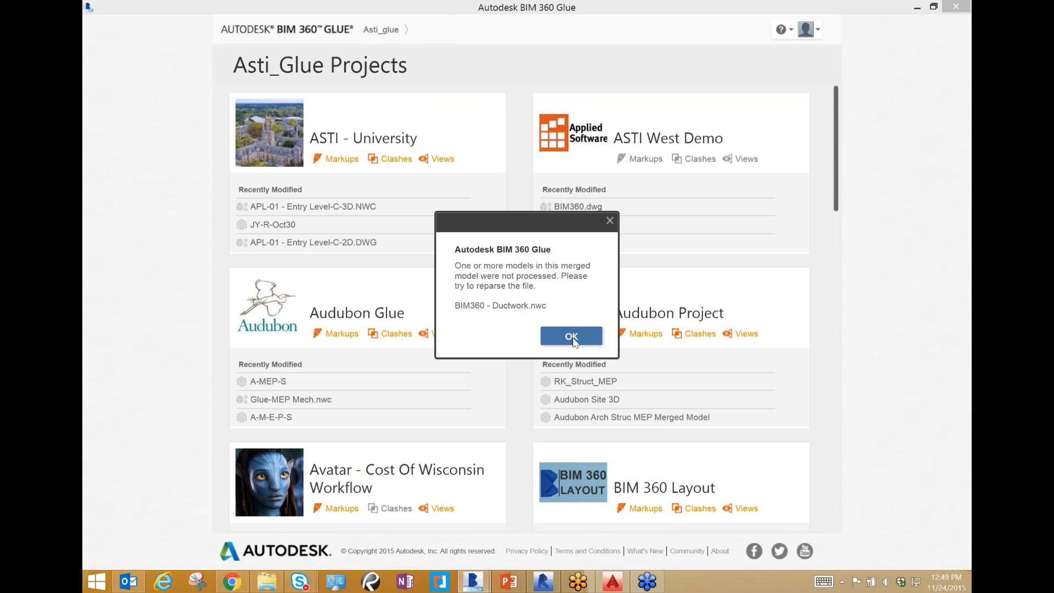
click(571, 337)
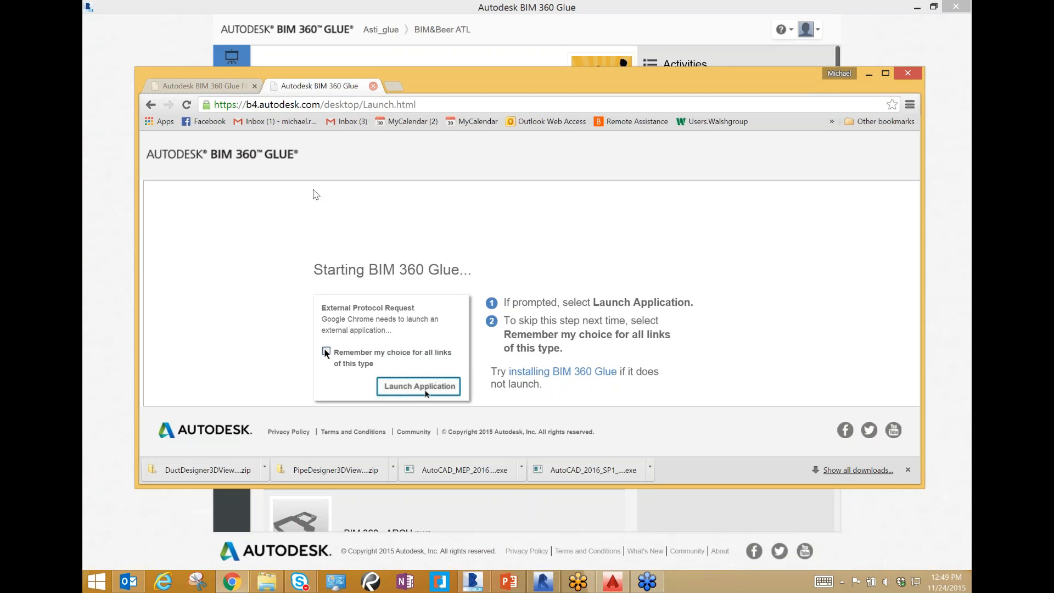
Reopen the BIM 360 Workflow merged model from the BIM&Beer ATL project in its last completed version
click(425, 386)
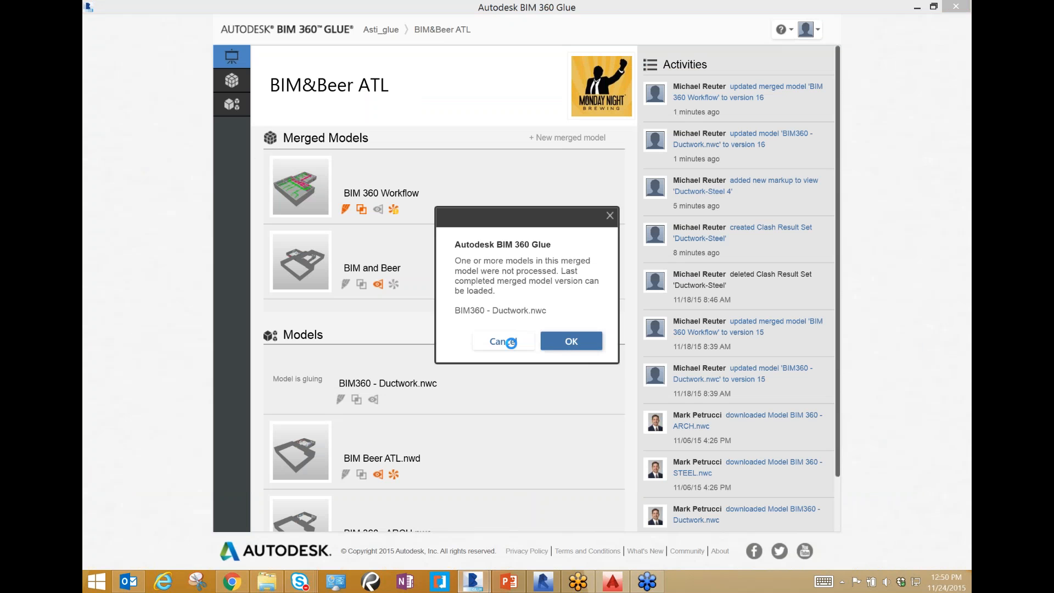
click(519, 347)
click(300, 184)
click(564, 346)
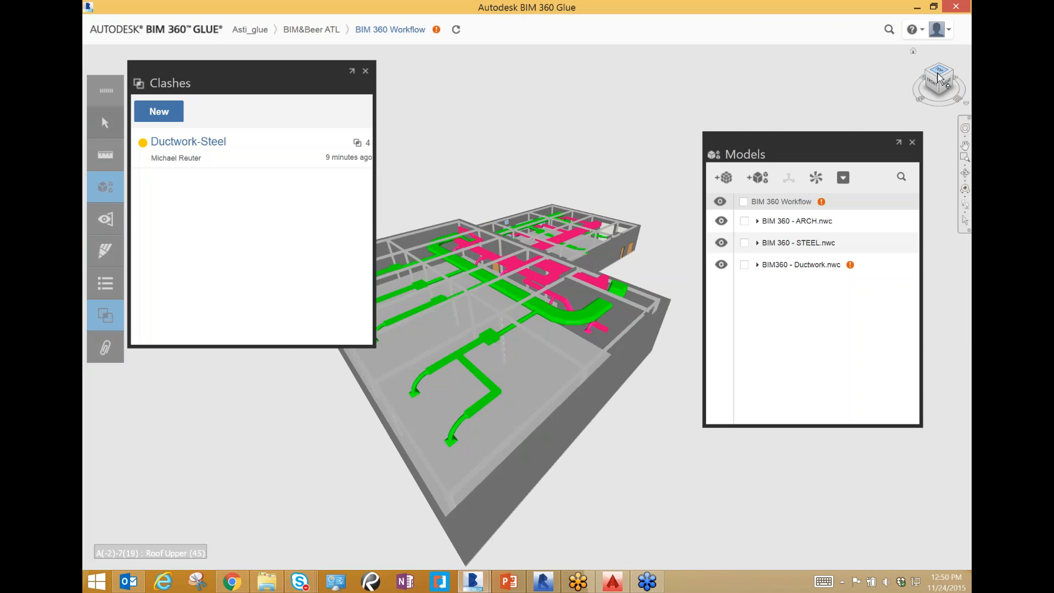
Examine the merged model from above in rotated top view, highlighting the BIM360 - Ductwork.nwc and BIM 360 - ARCH.nwc models in turn
click(938, 73)
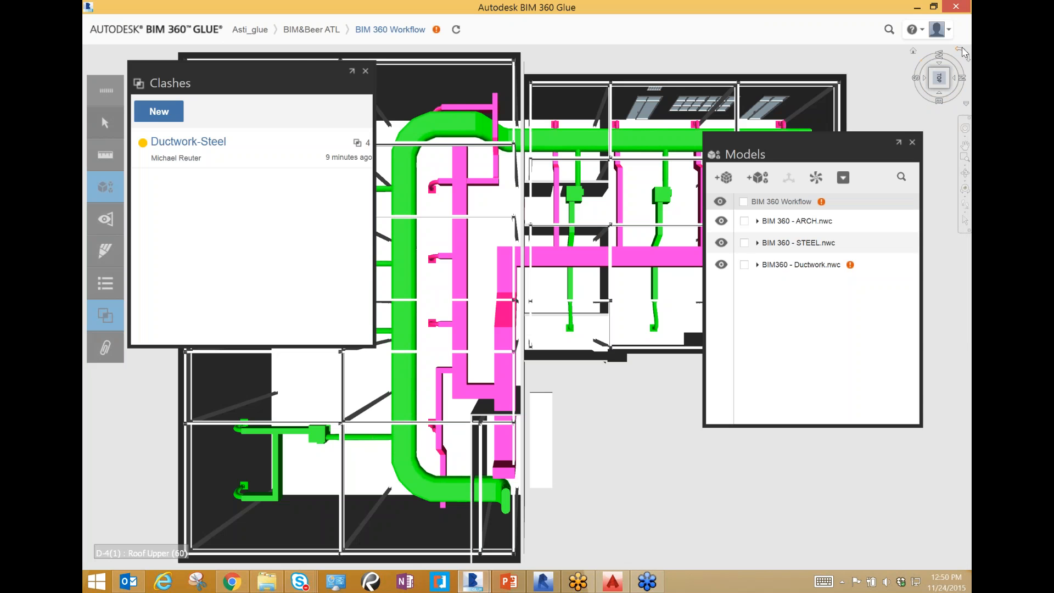
click(962, 51)
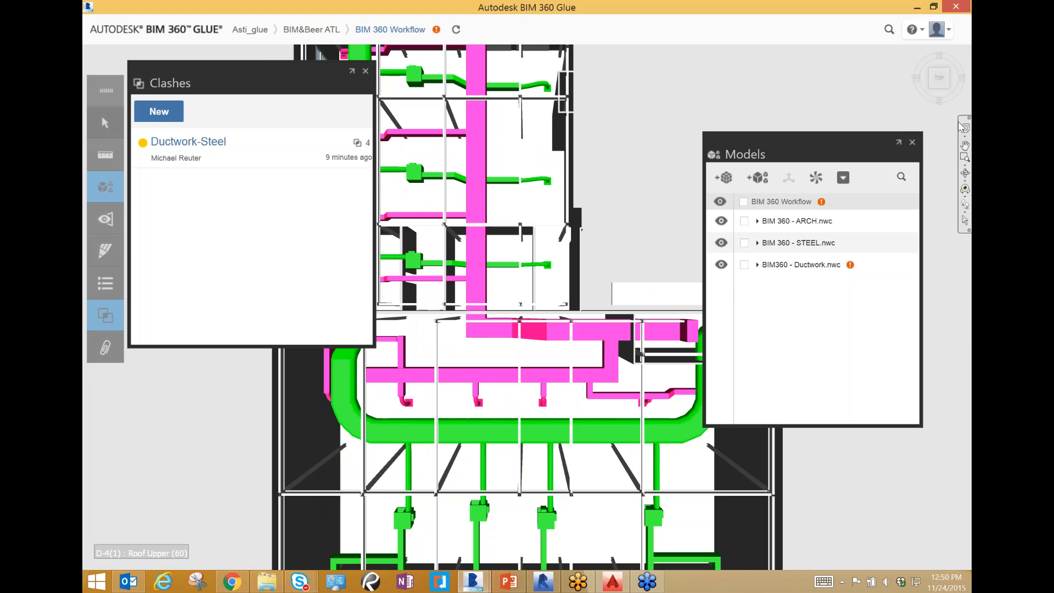
click(965, 146)
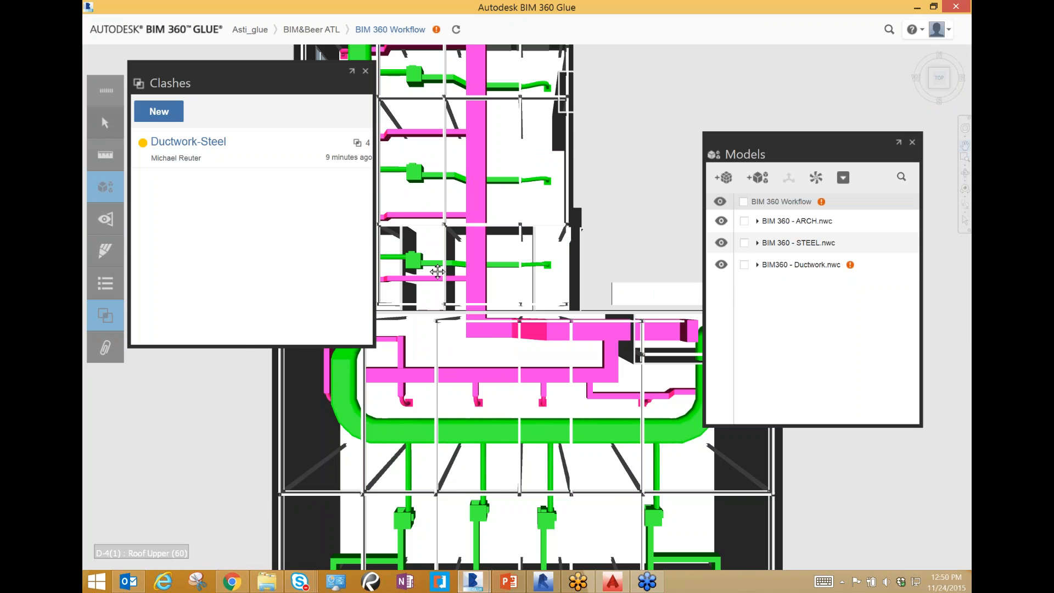
drag(437, 271, 313, 226)
click(851, 268)
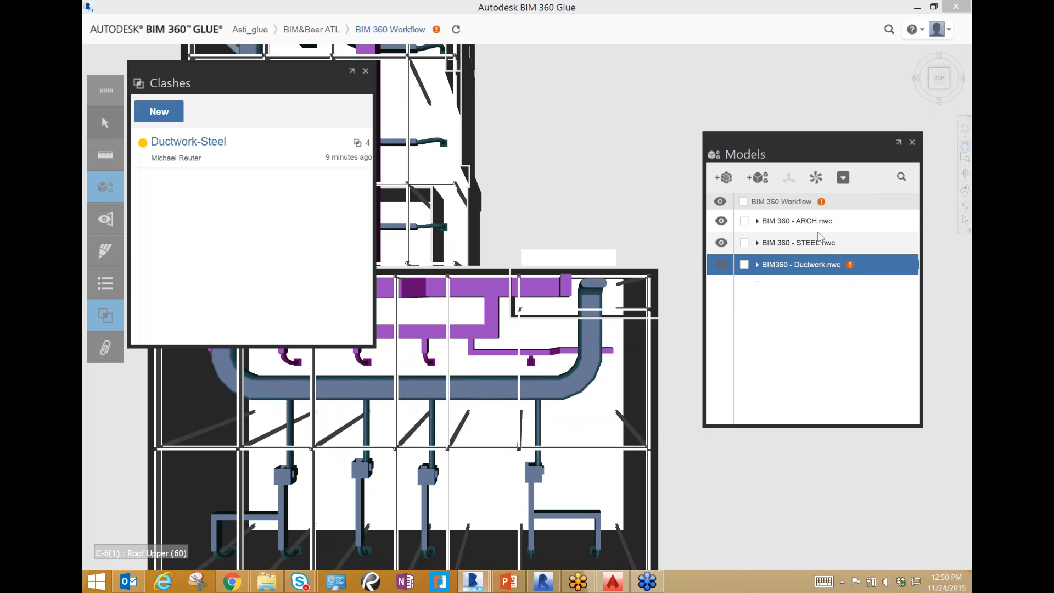
click(821, 222)
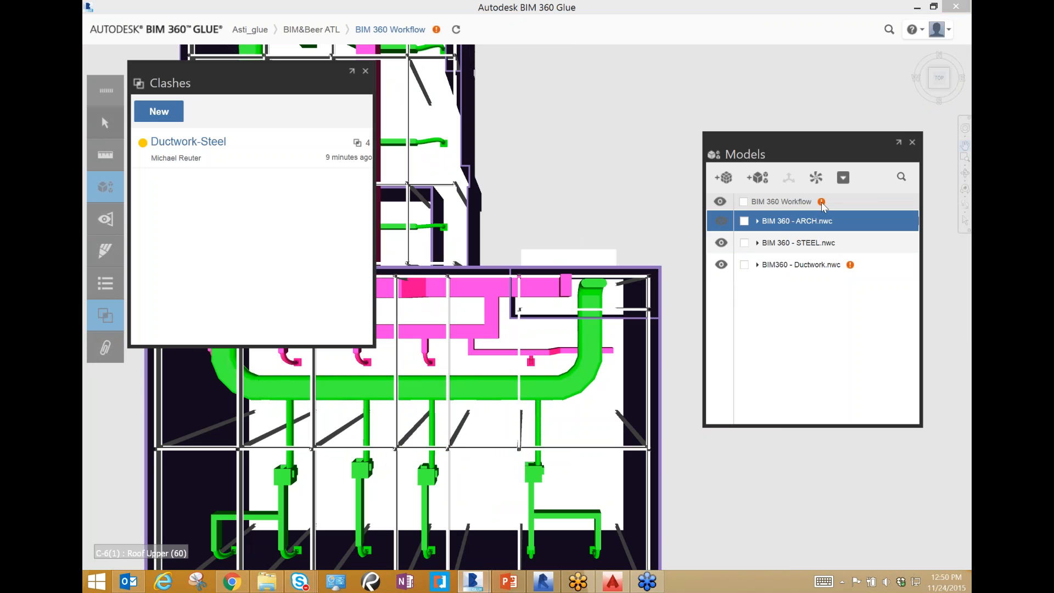
Switch to Revit and inspect the moved return duct in the BIM360 - Ductwork 3D view
mouse_move(490, 575)
click(546, 583)
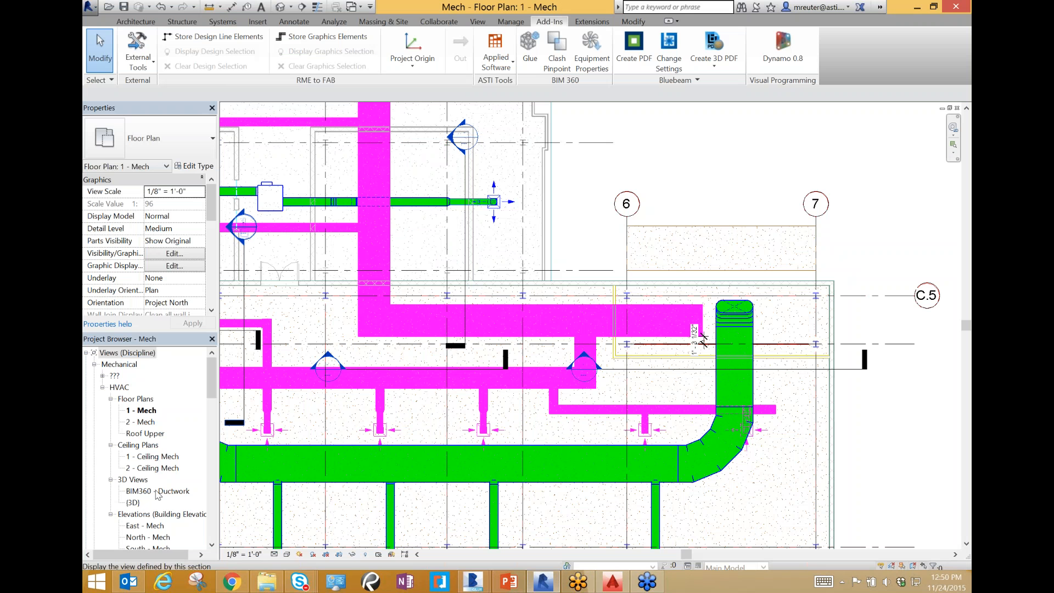
double_click(158, 492)
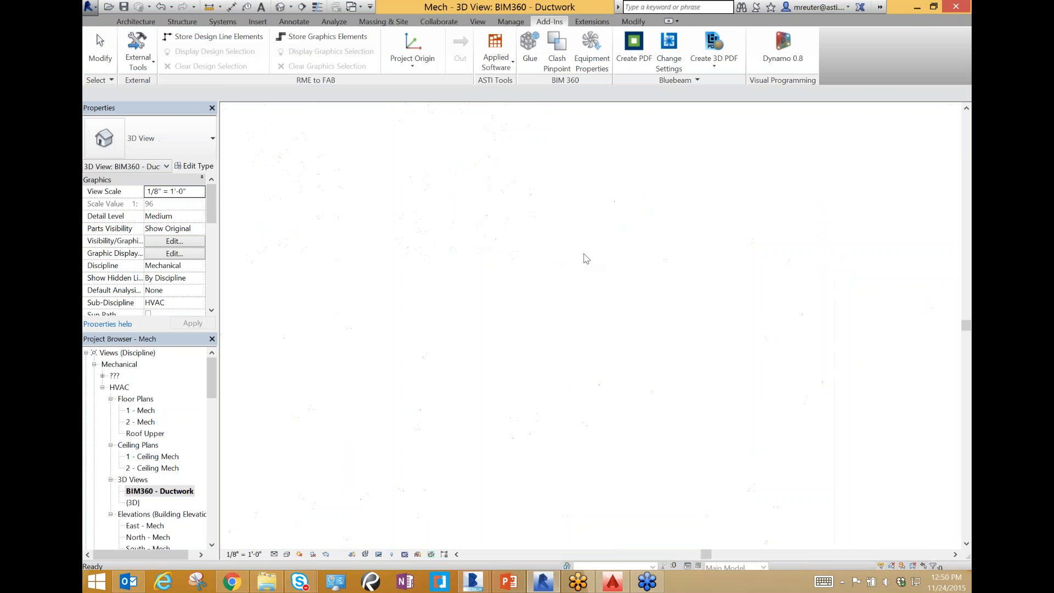
scroll(763, 364, up, 3)
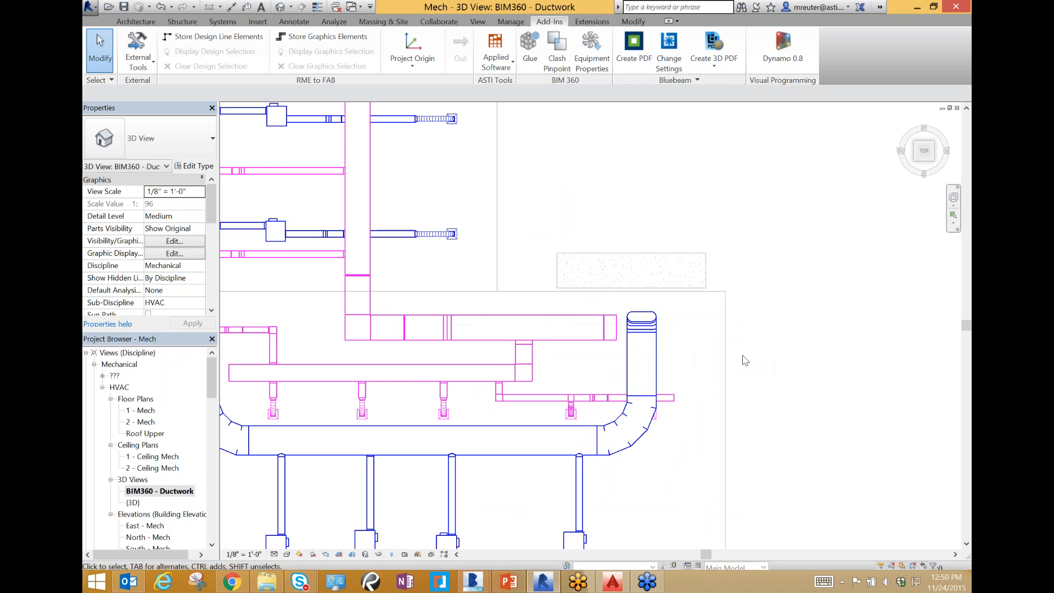
Try to glue the BIM360 - Ductwork 3D view from Revit to BIM 360 again, acknowledging each notice
click(538, 51)
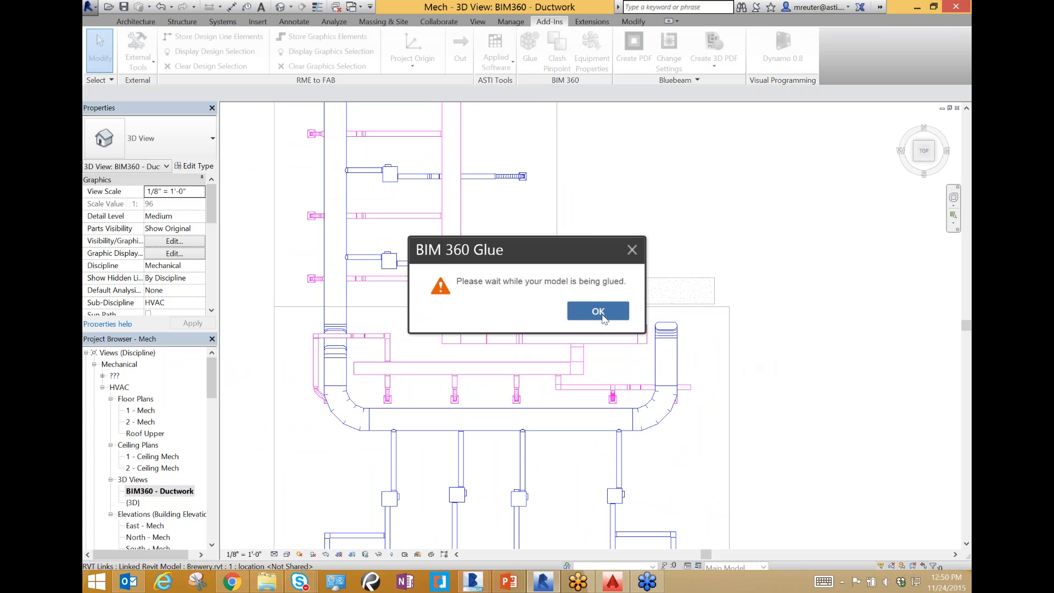
click(601, 317)
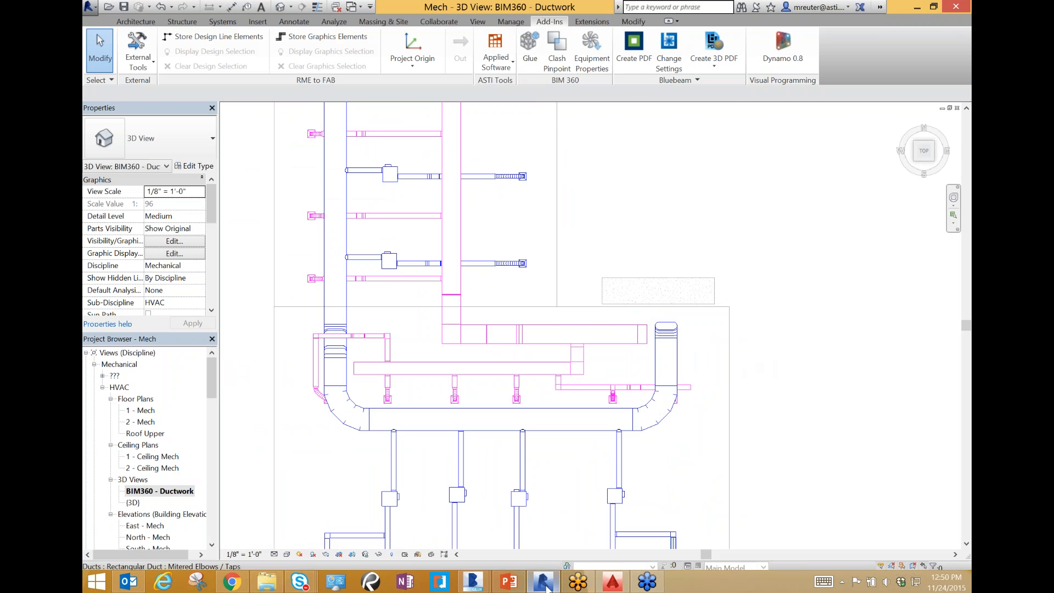
mouse_move(556, 588)
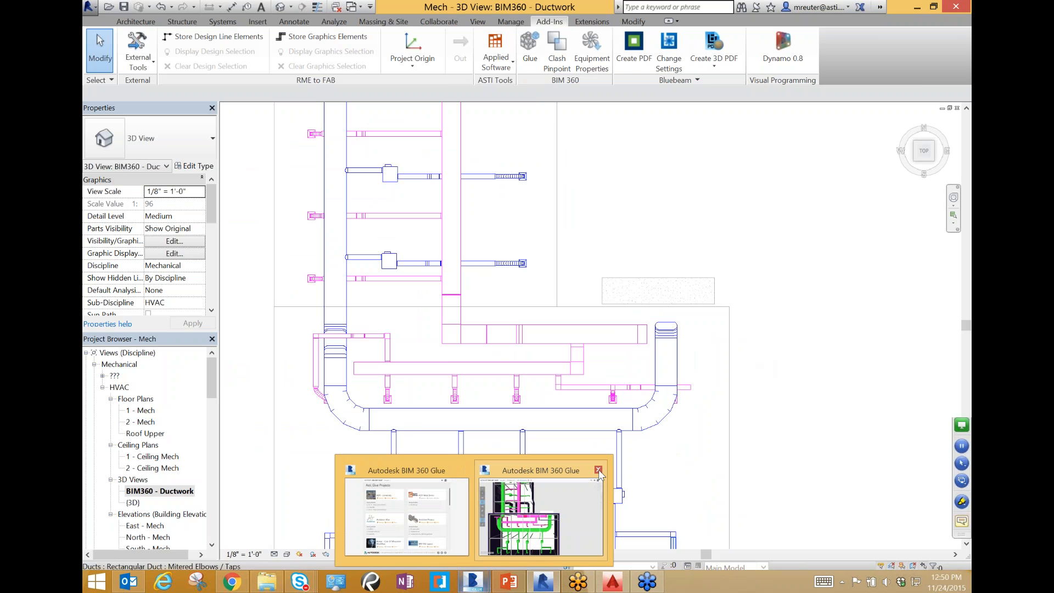
mouse_move(597, 475)
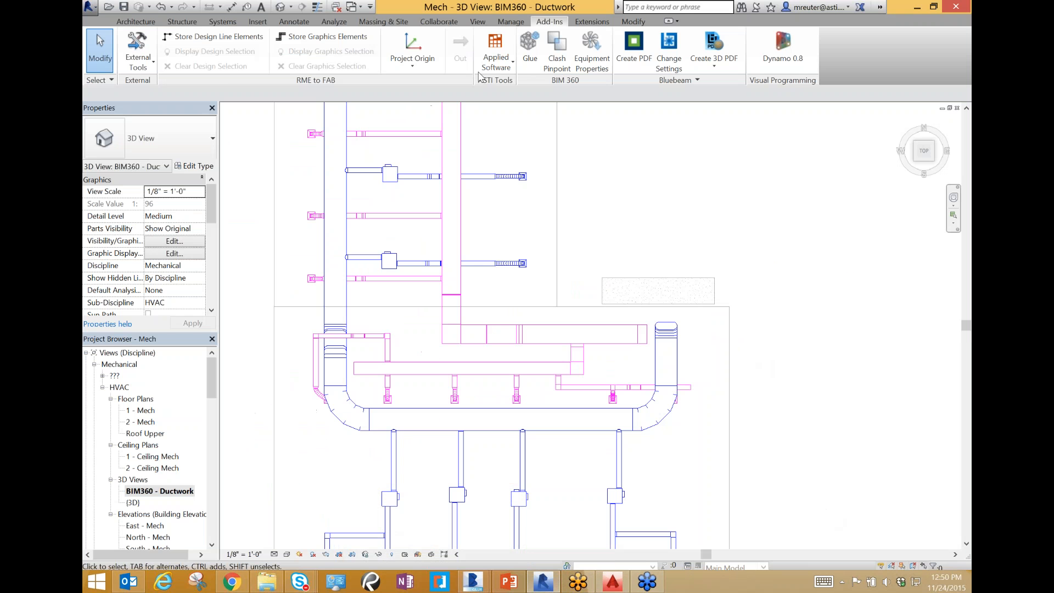
click(529, 55)
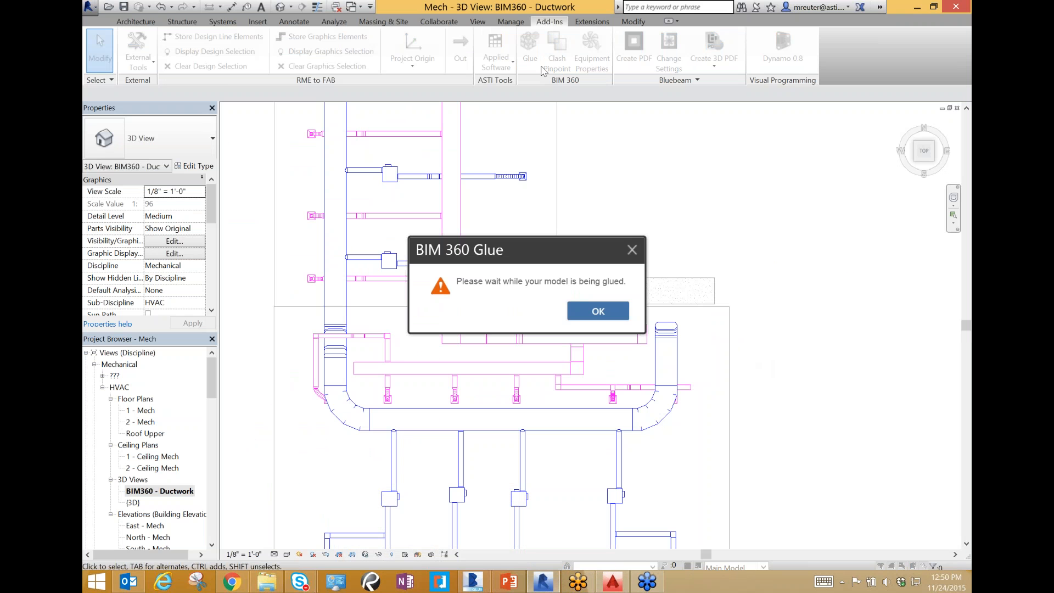
click(600, 312)
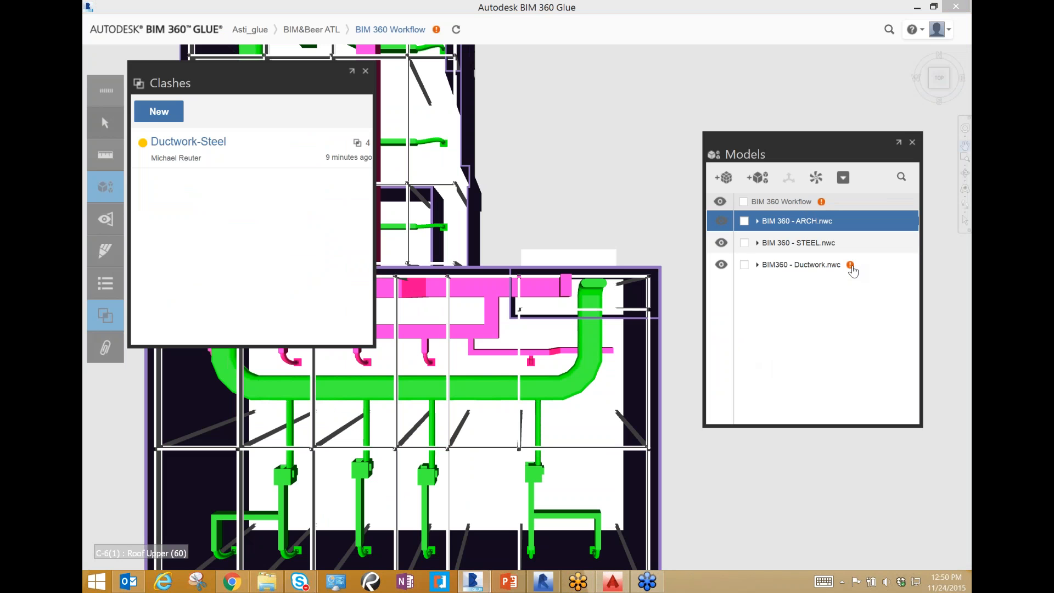
In BIM 360 Glue, try to refresh the BIM 360 Workflow merged model and check the BIM&Beer ATL project's model list
click(853, 269)
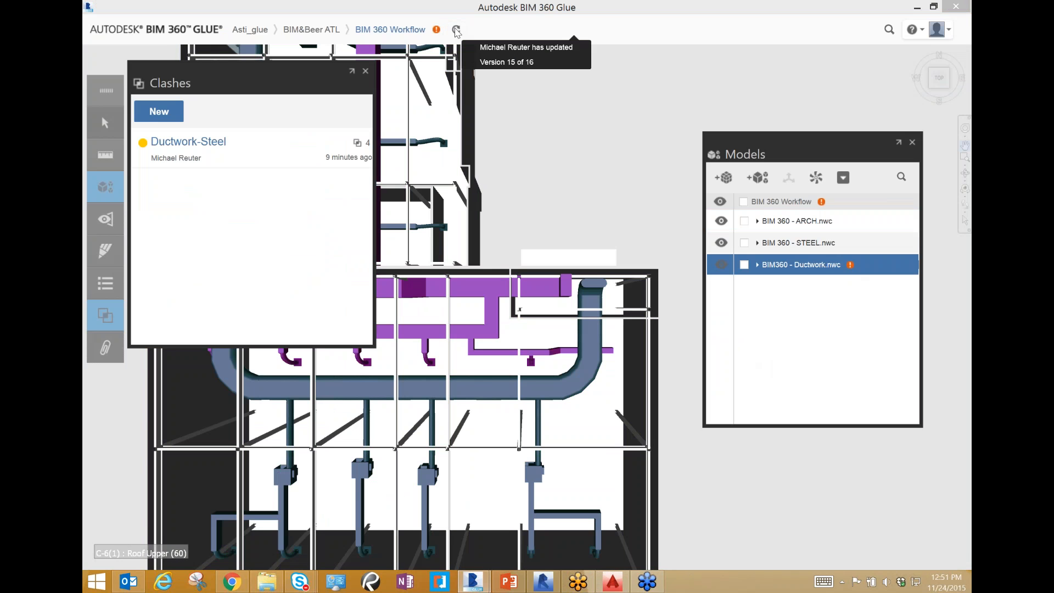
click(457, 30)
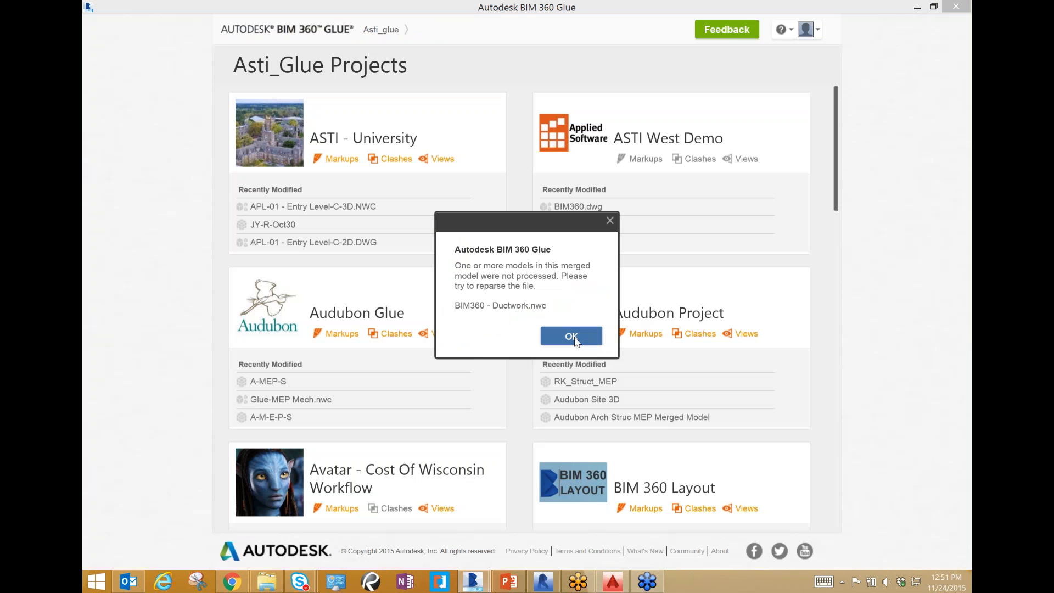
click(574, 338)
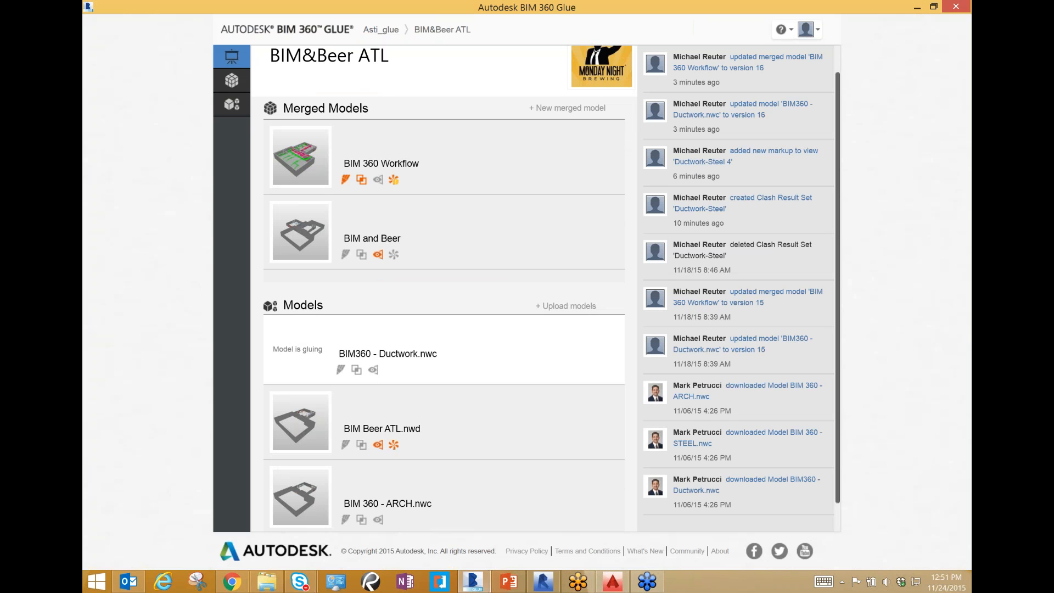
scroll(478, 346, down, 1)
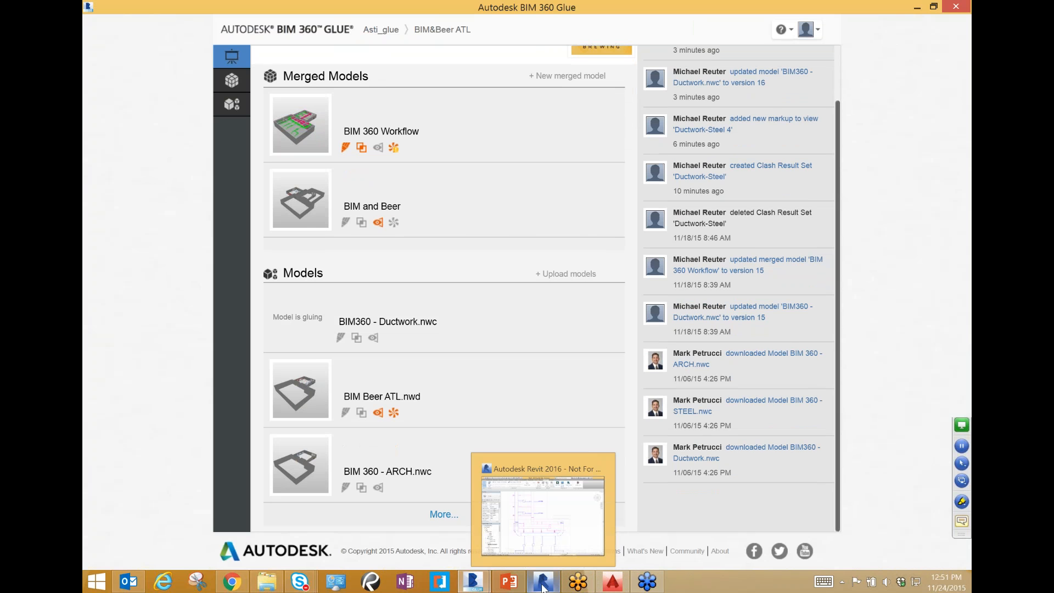
Switch to AutoCAD and try to start Clash Pinpoint with the Asti_glue host
click(543, 586)
click(543, 587)
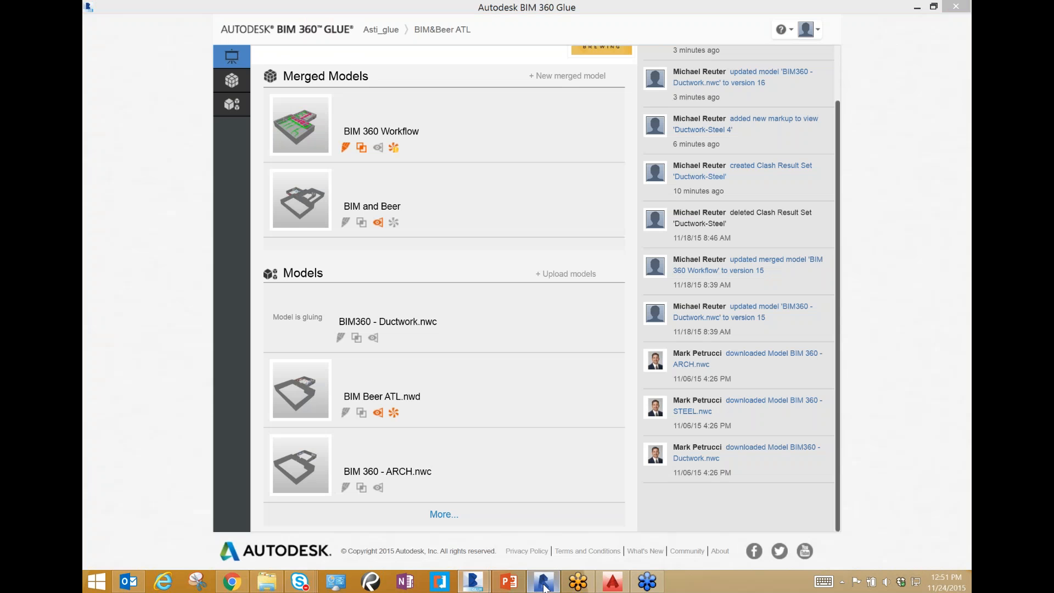
click(542, 587)
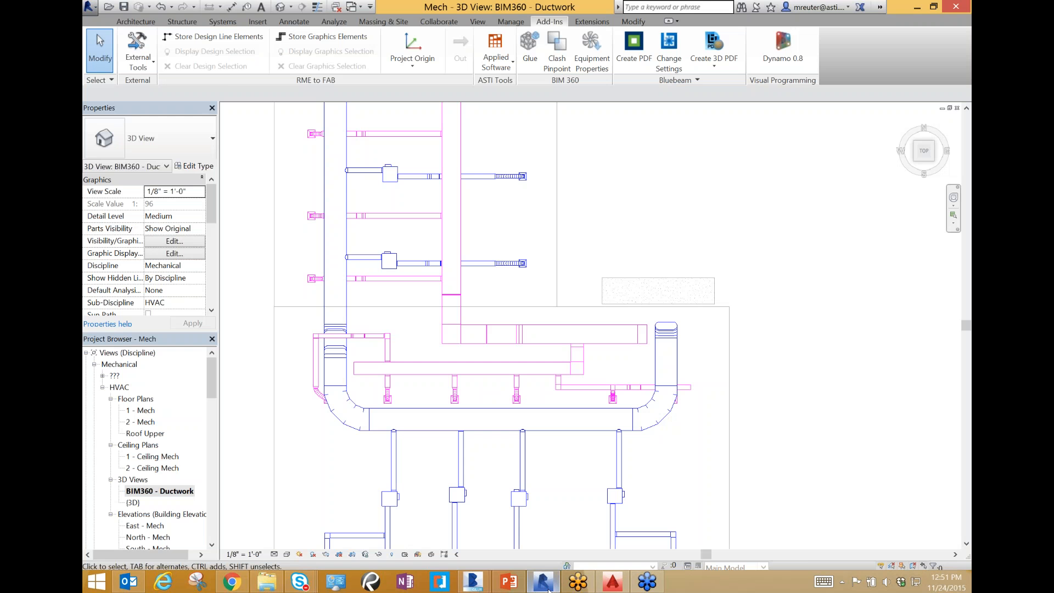
click(612, 583)
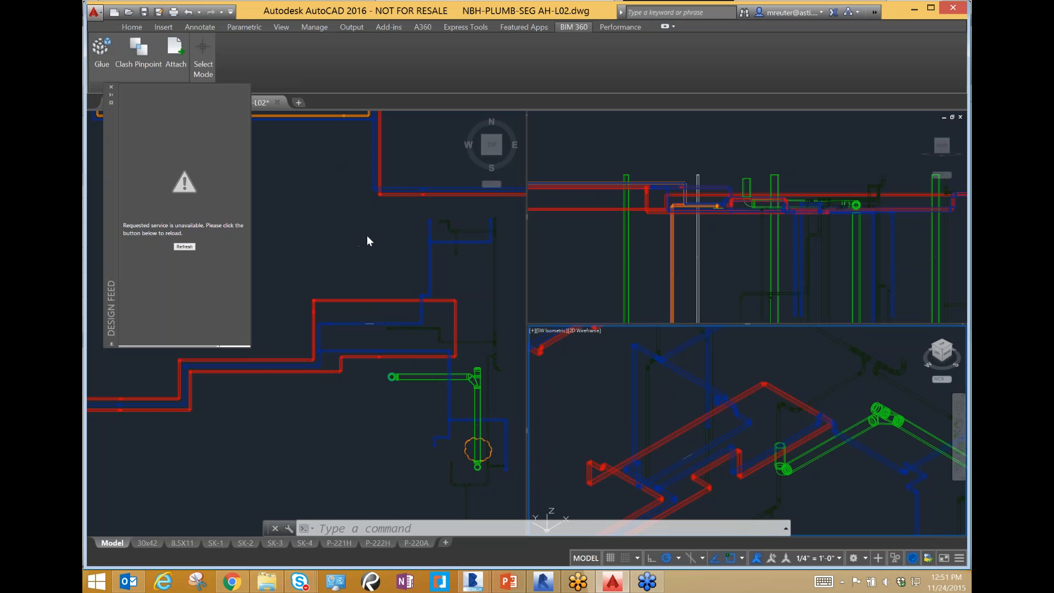
click(141, 53)
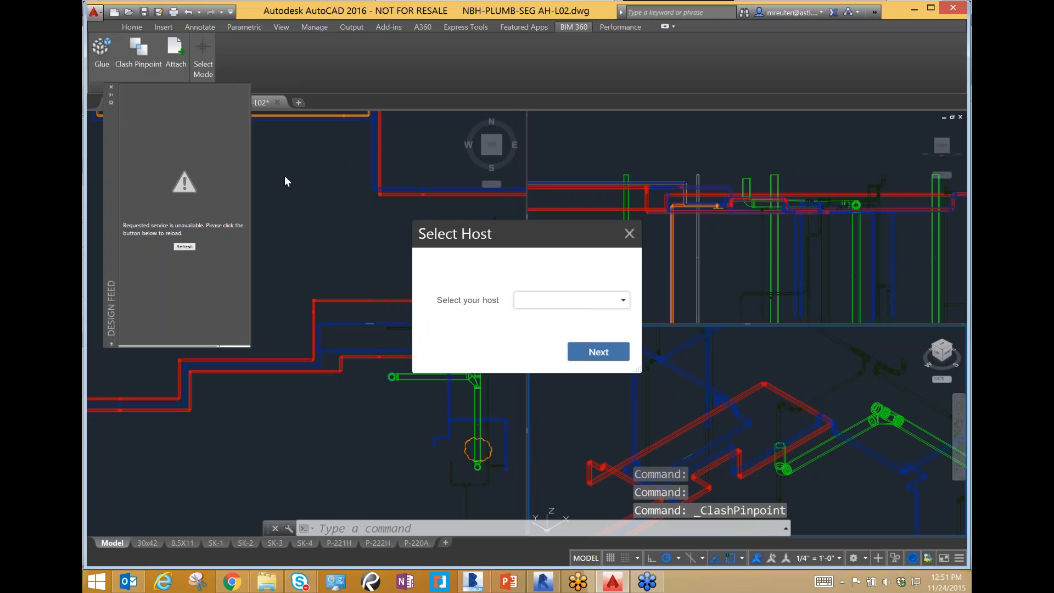
click(621, 303)
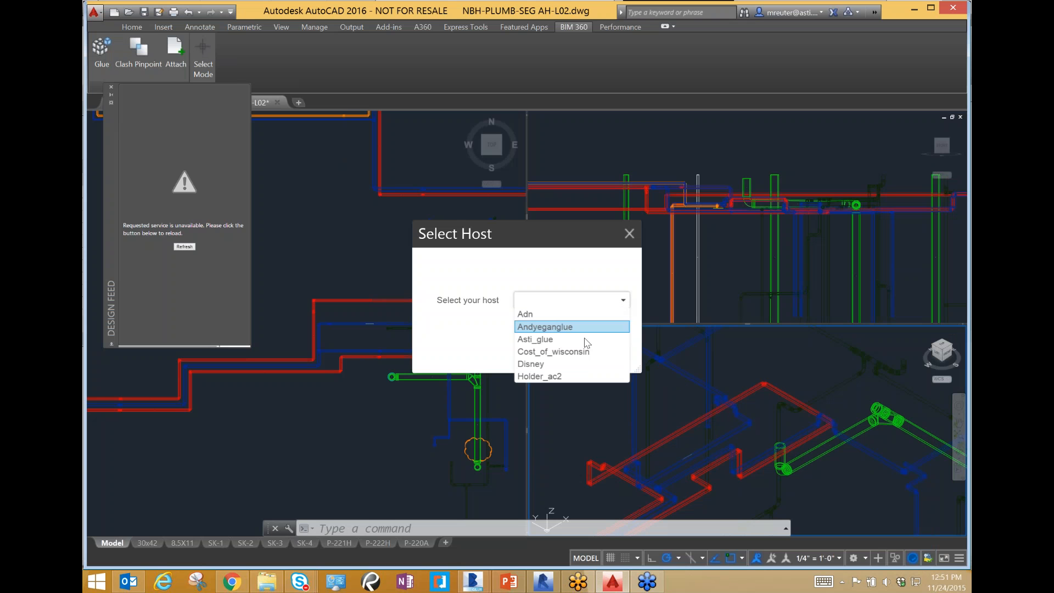
click(553, 341)
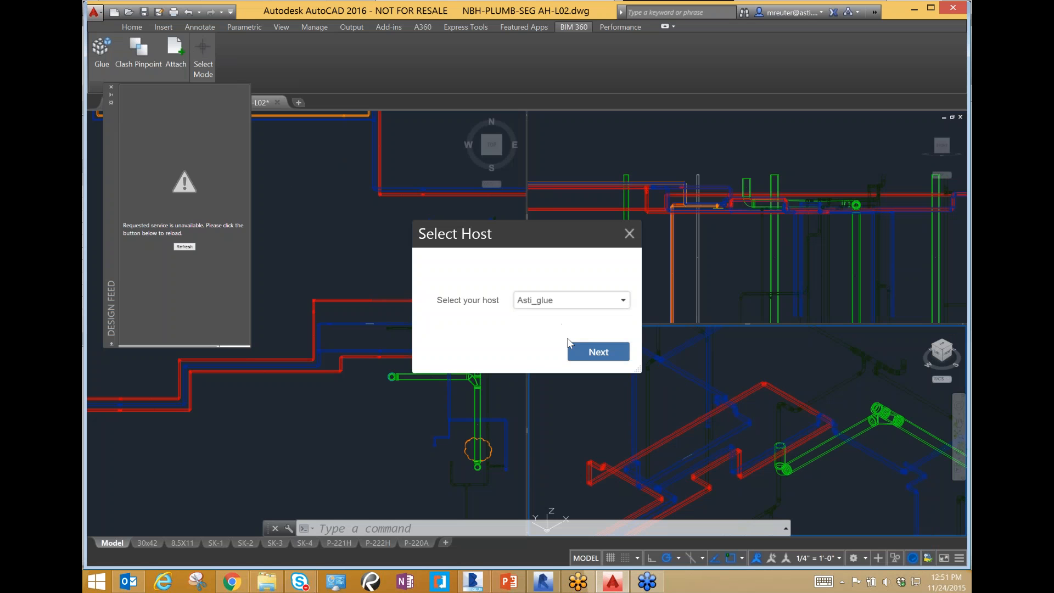
click(598, 352)
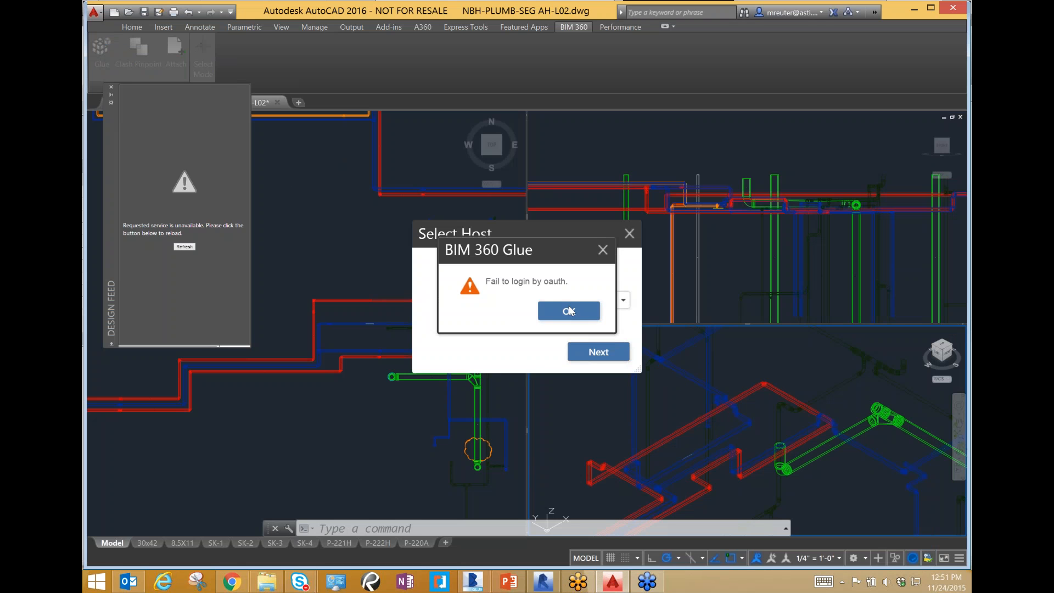
click(568, 309)
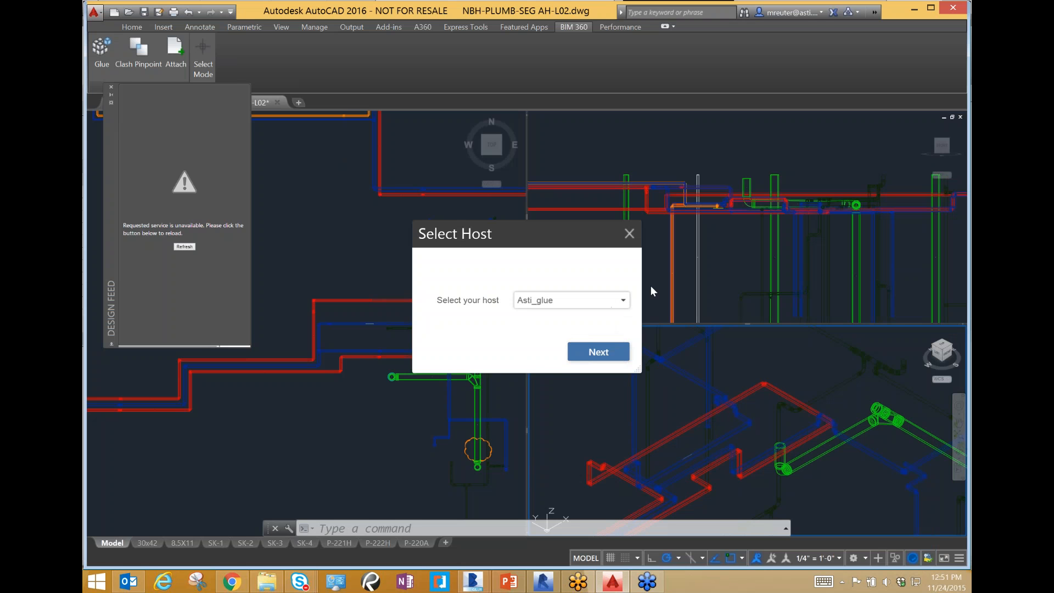
click(629, 234)
Try twice to sign out of the Autodesk account in AutoCAD, retrying the A360 connection and closing its dialog
click(817, 12)
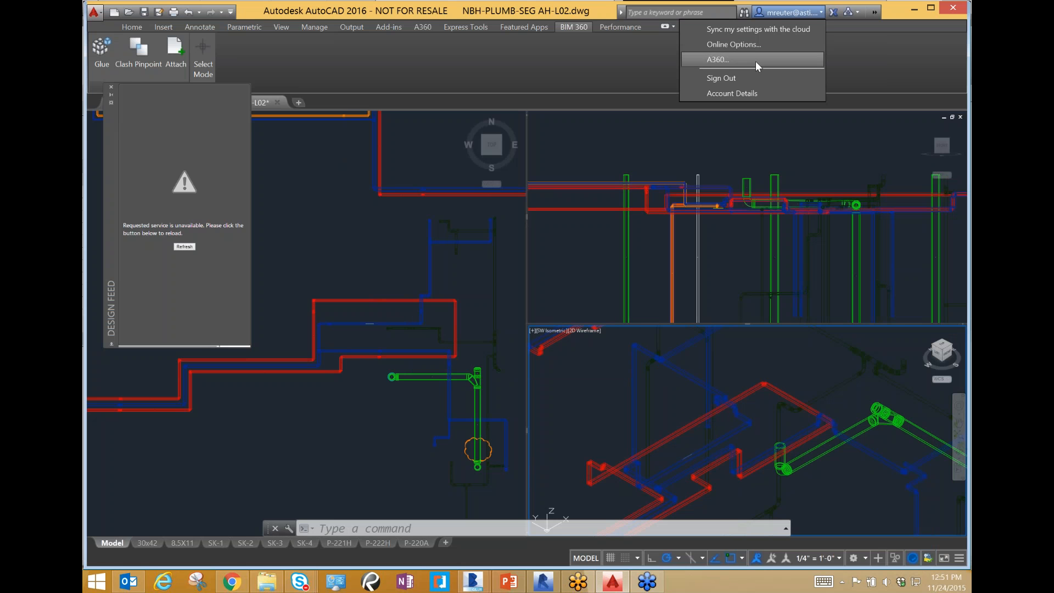
click(721, 76)
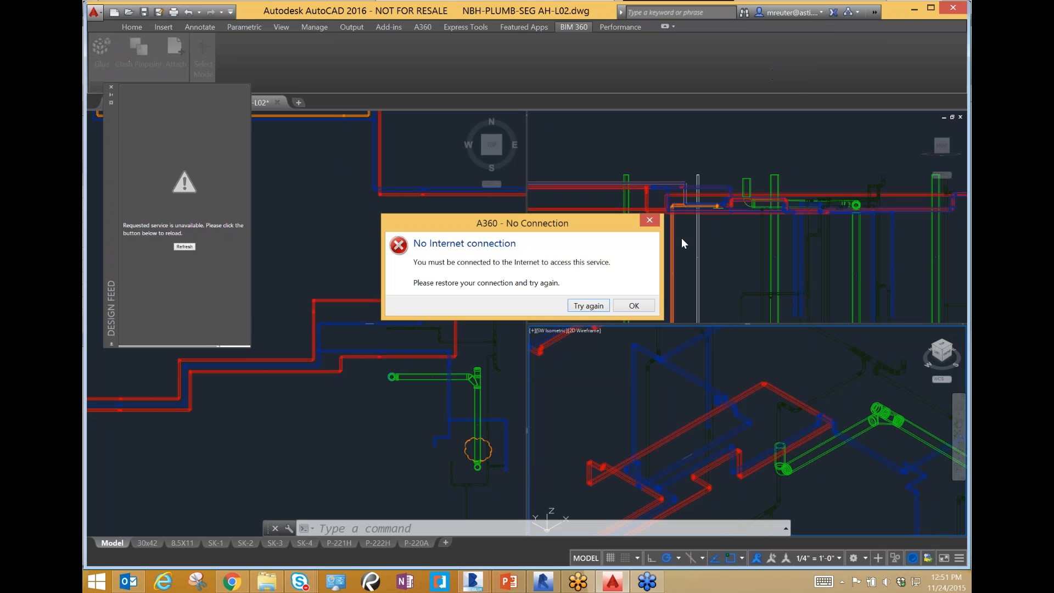
click(634, 306)
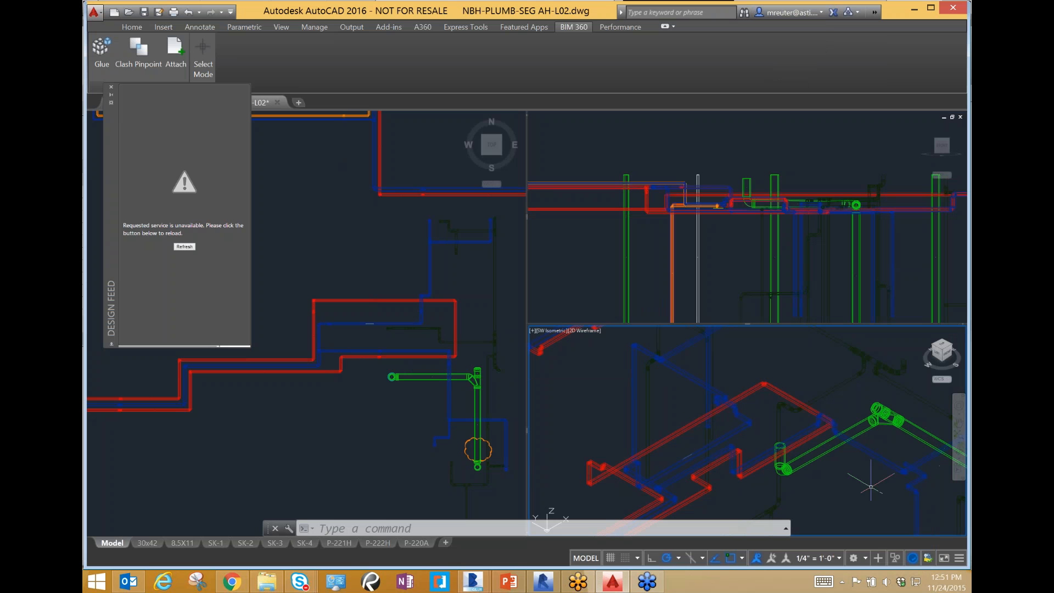
click(812, 15)
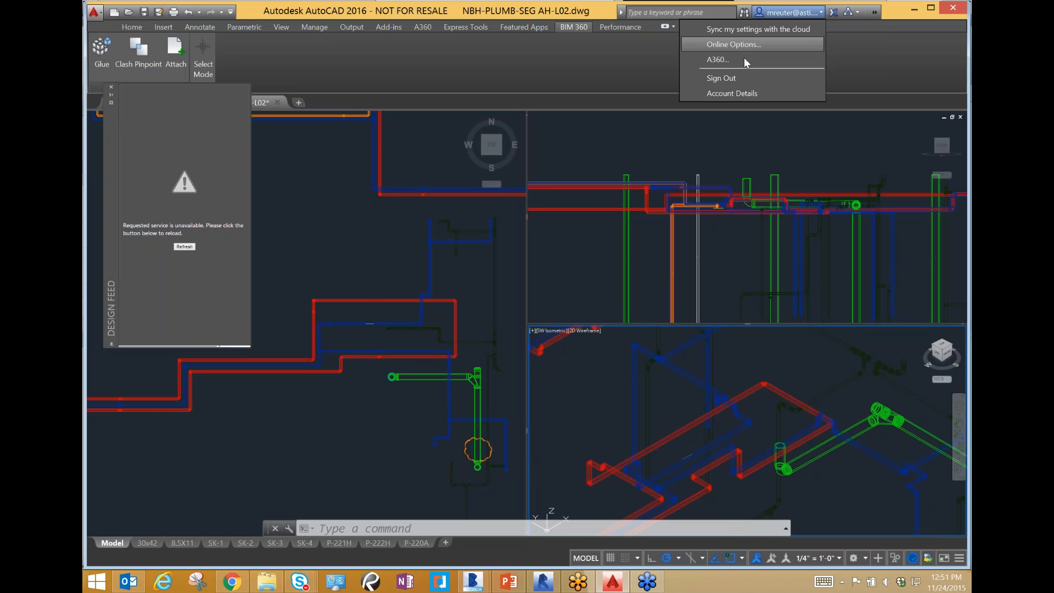
click(725, 78)
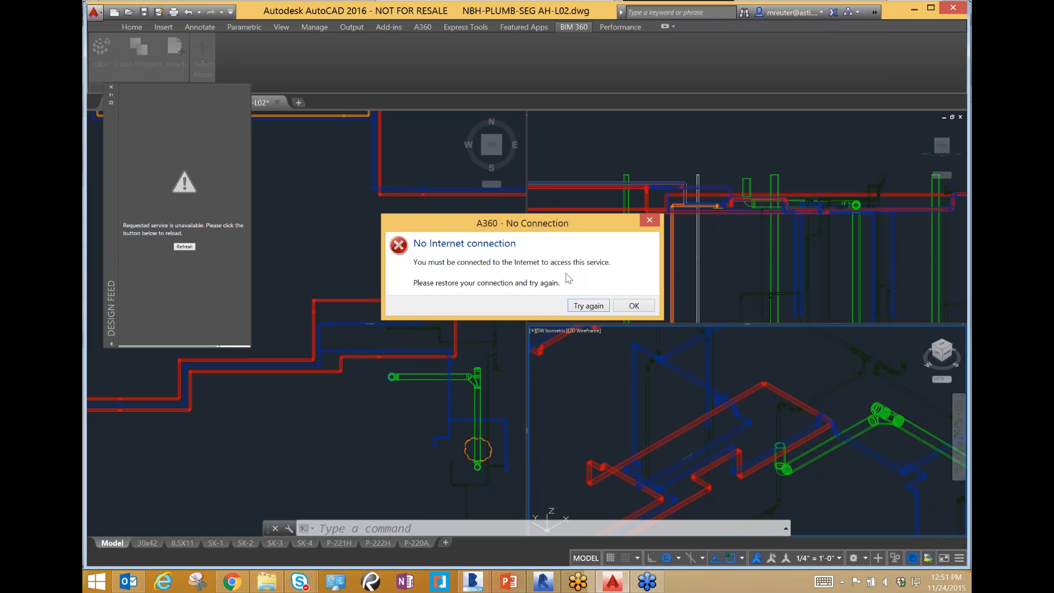
click(581, 309)
click(583, 307)
key(Return)
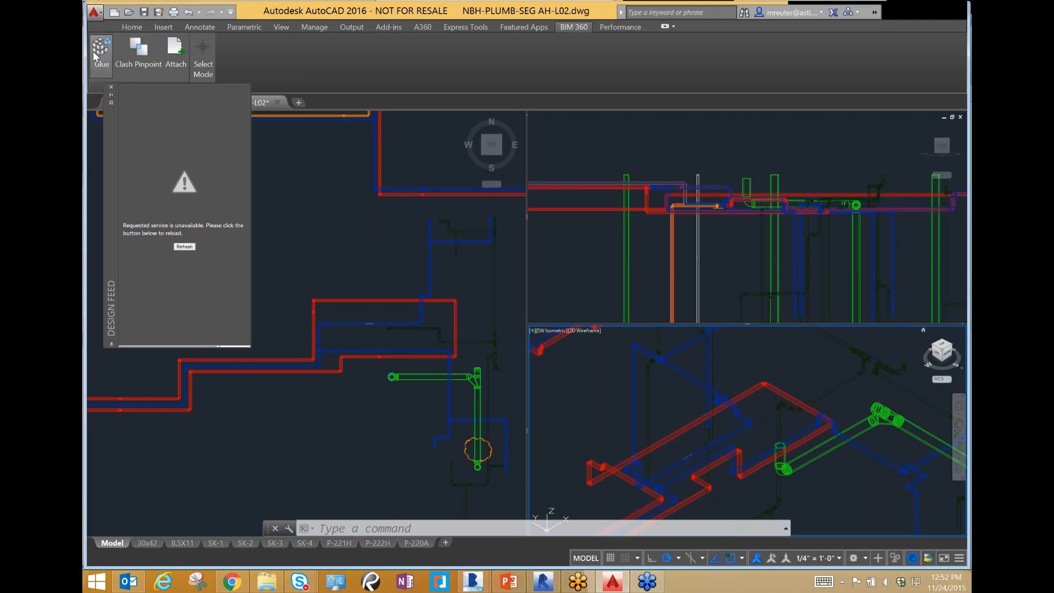
Retry connecting Clash Pinpoint to the Asti_glue host and move the Design Feed palette clear of the ribbon
click(149, 53)
click(621, 300)
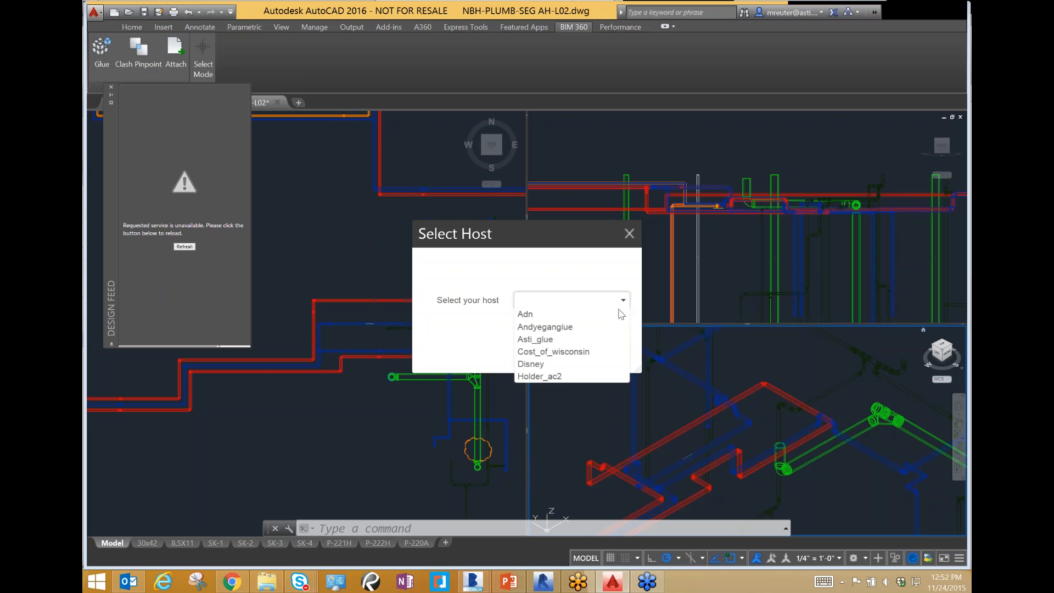
click(574, 341)
click(581, 352)
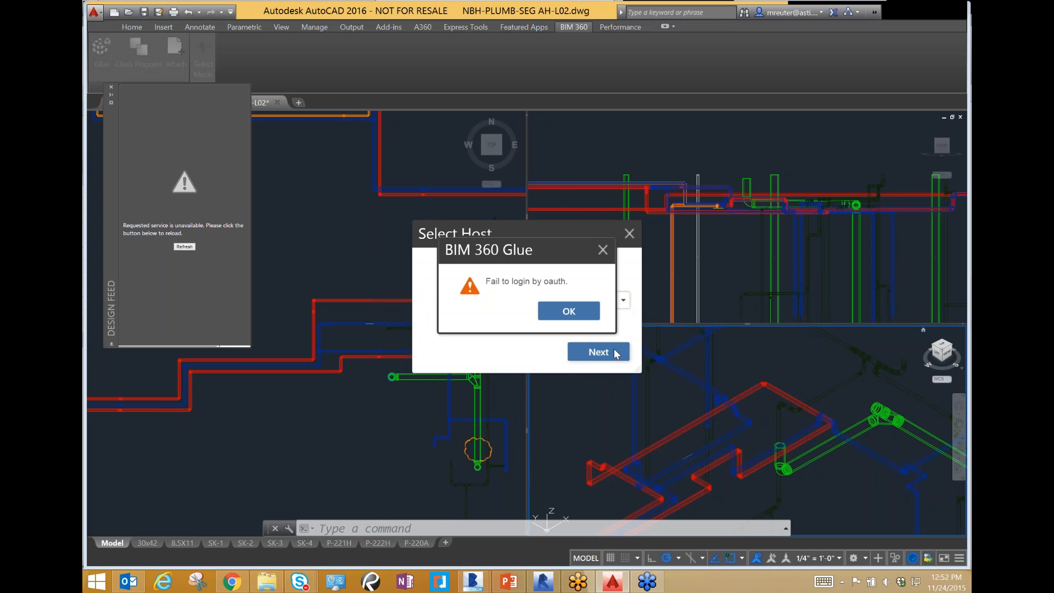
click(583, 308)
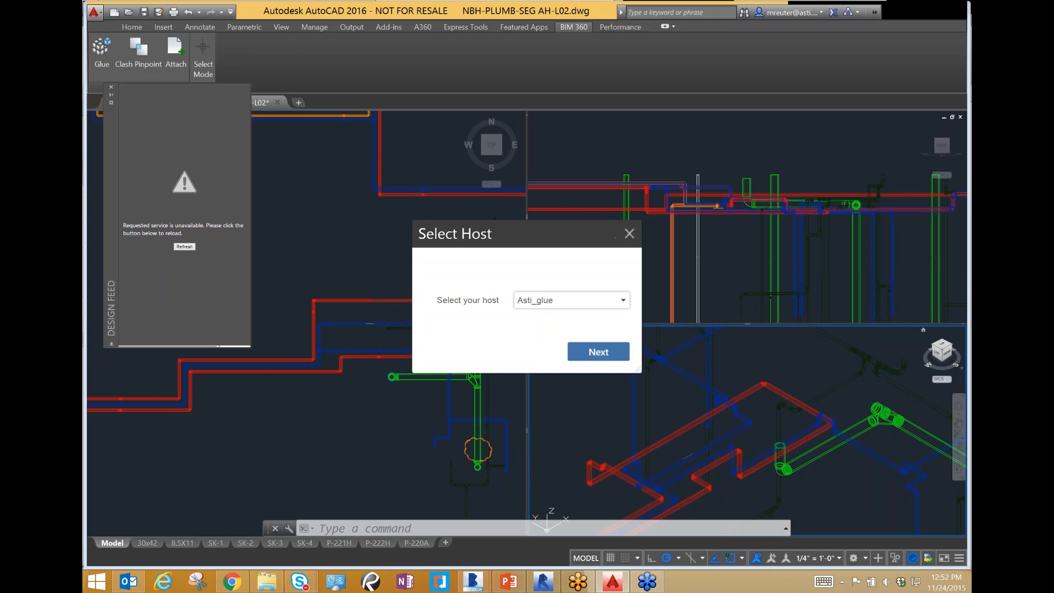
click(598, 352)
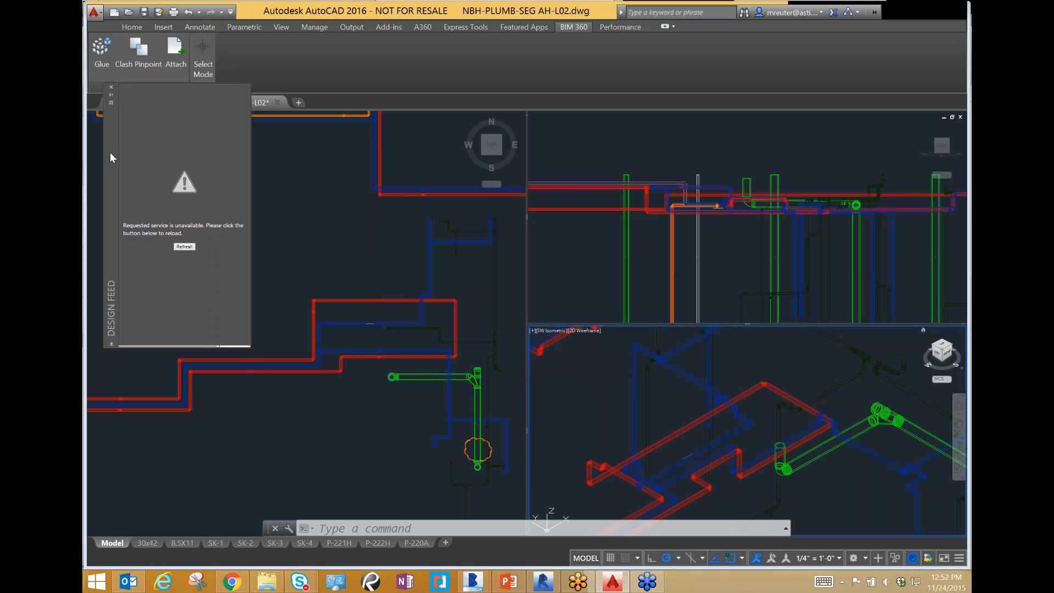
drag(110, 153, 105, 212)
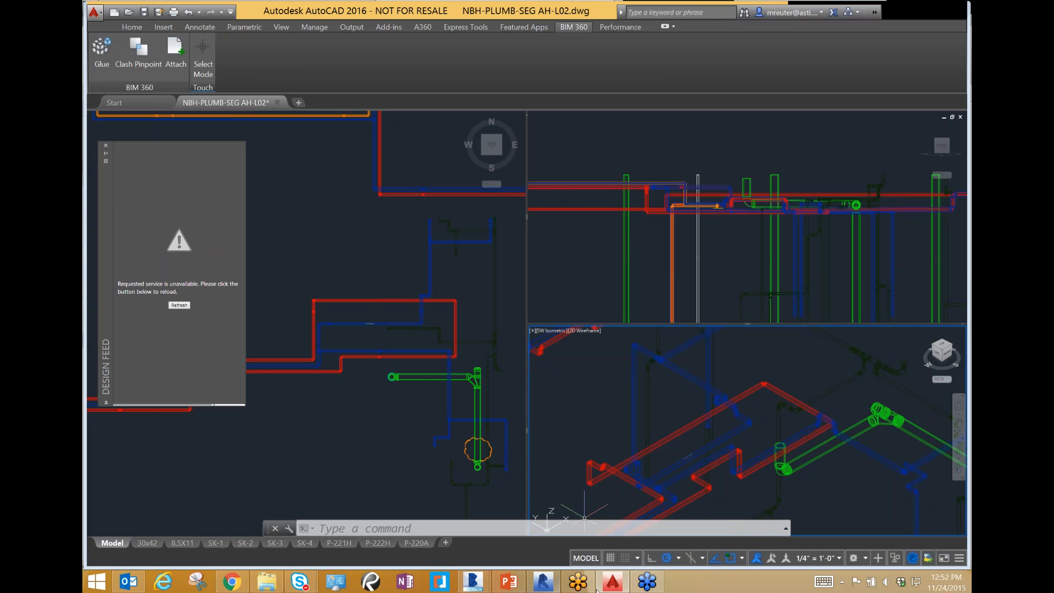
Return to BIM 360 Glue through Revit and check the gluing status of BIM360 - Ductwork.nwc
click(544, 583)
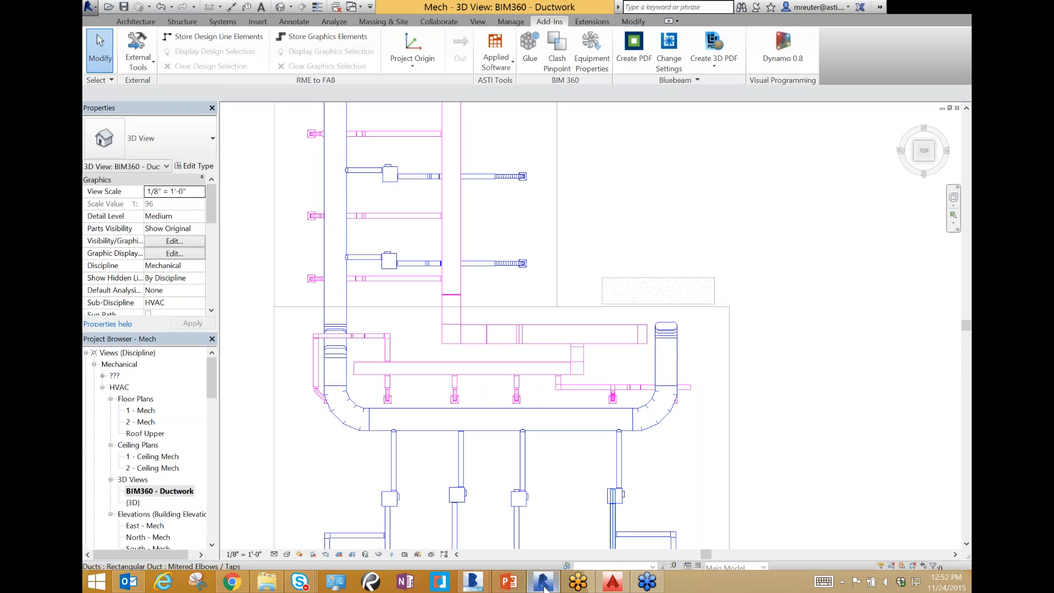
mouse_move(472, 582)
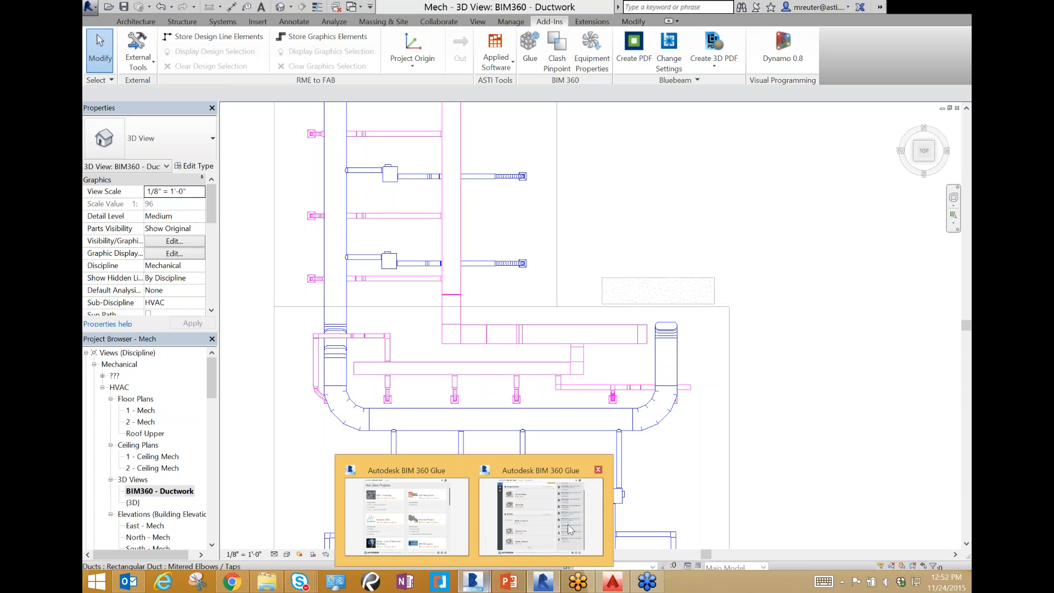
click(518, 532)
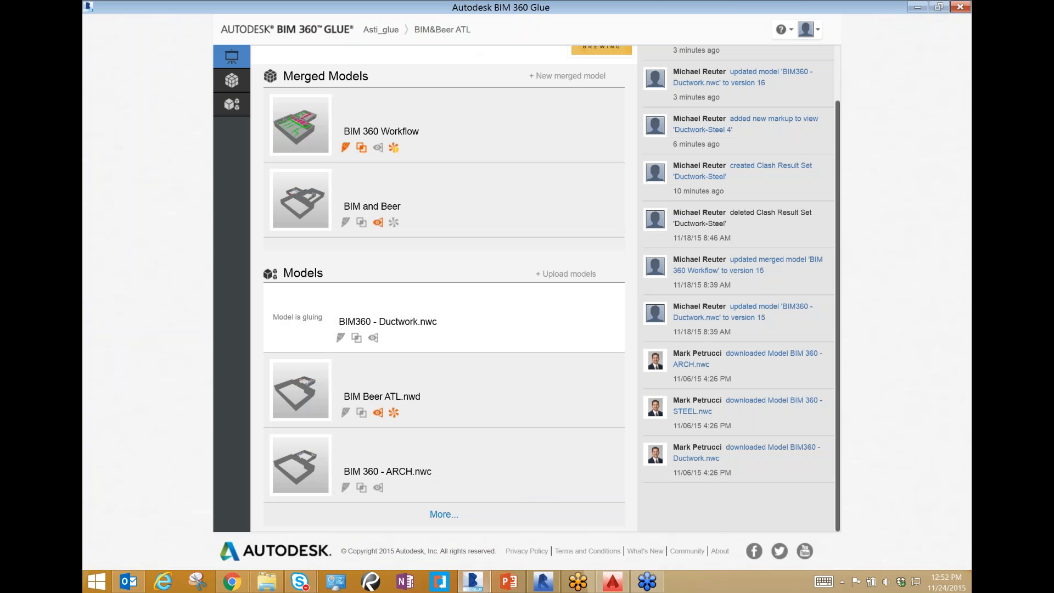
click(306, 321)
click(584, 311)
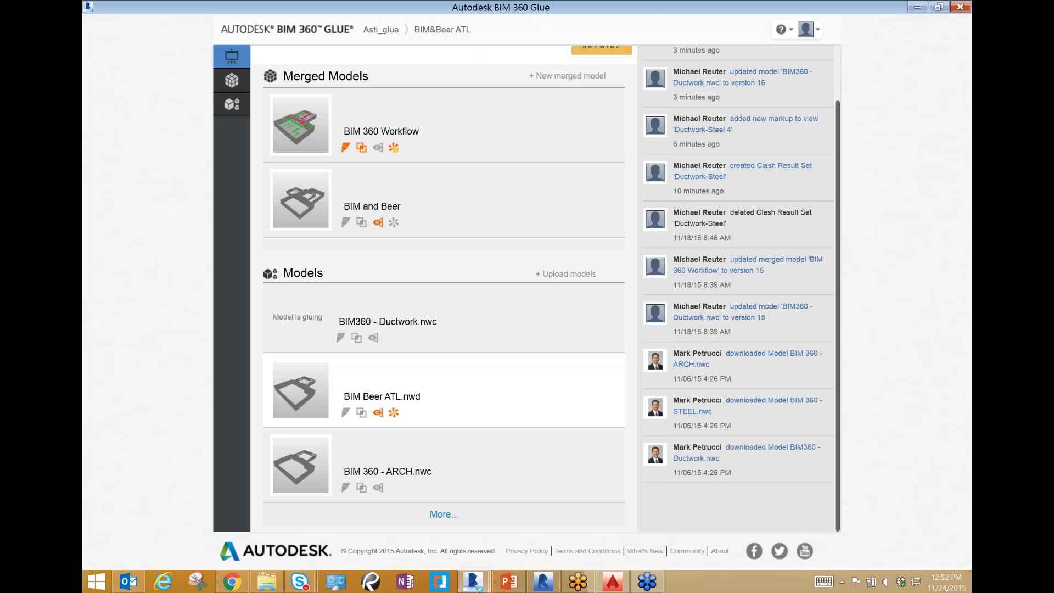
click(911, 8)
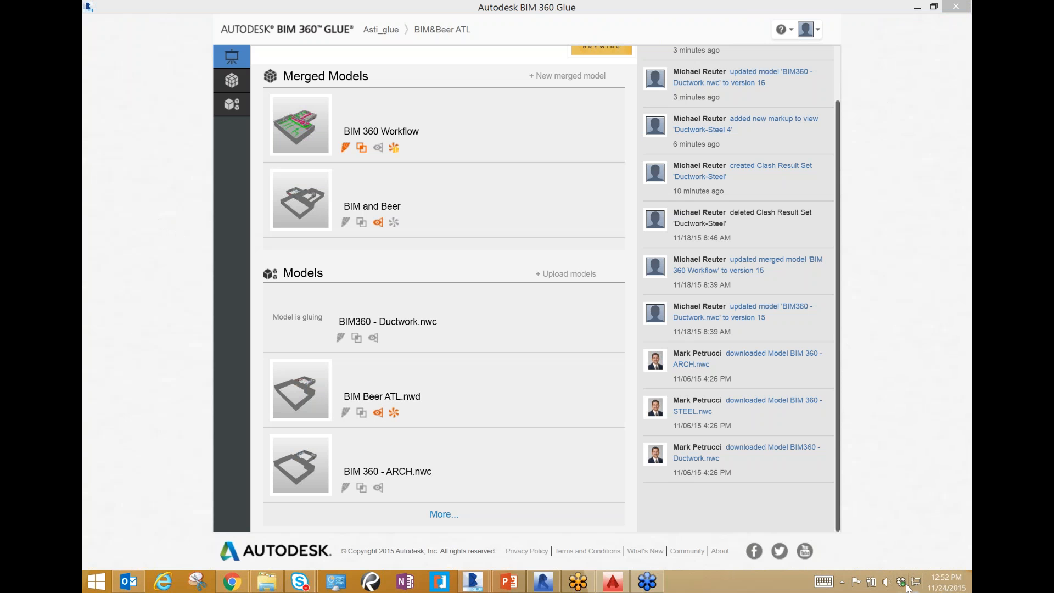
click(843, 584)
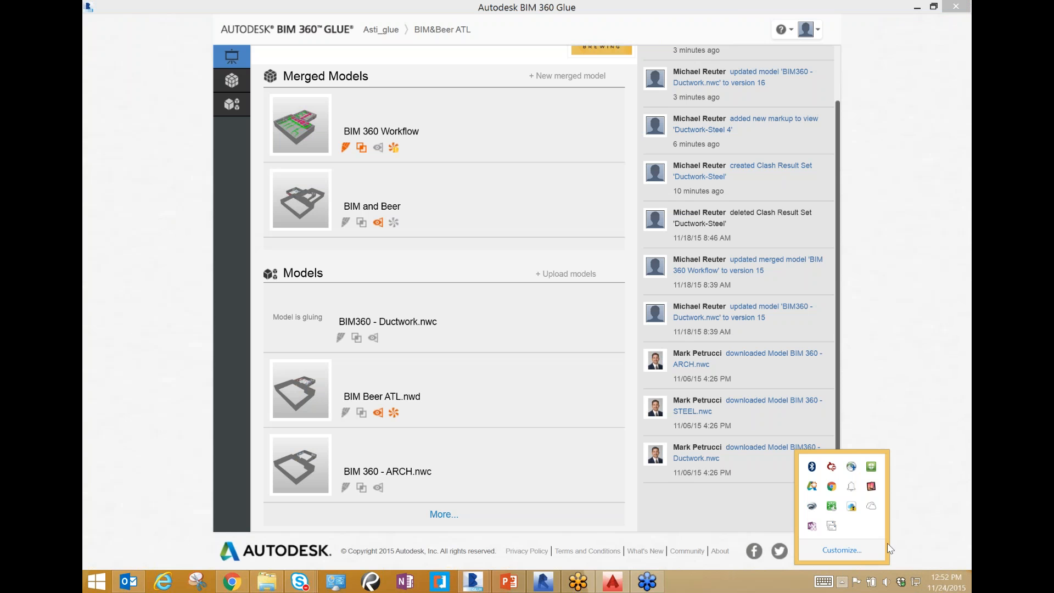
click(911, 418)
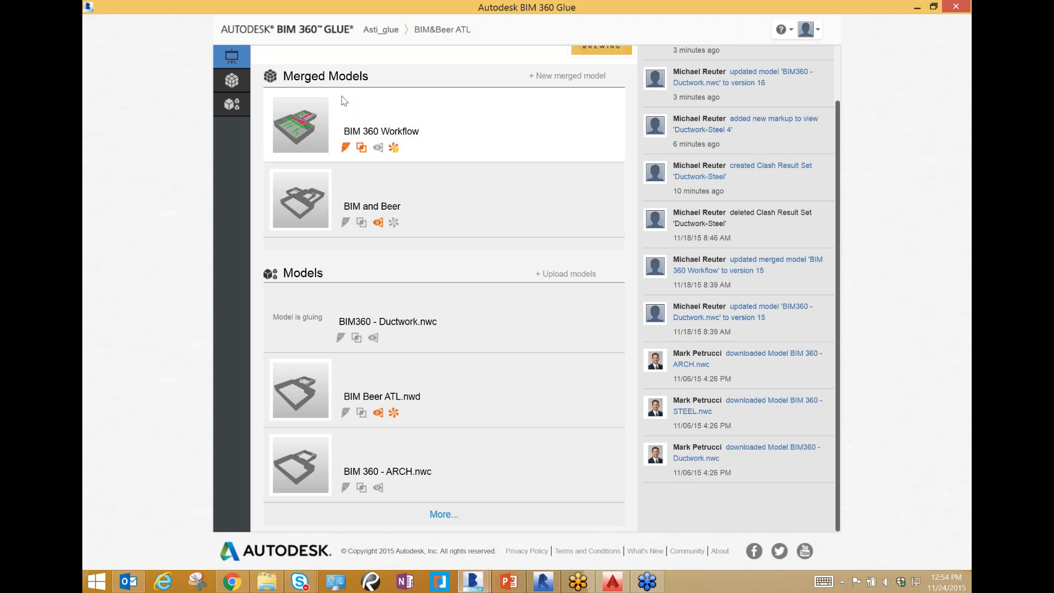
Relaunch BIM 360 Glue and try to load the BIM 360 Workflow merged model from the BIM&Beer ATL project
click(956, 7)
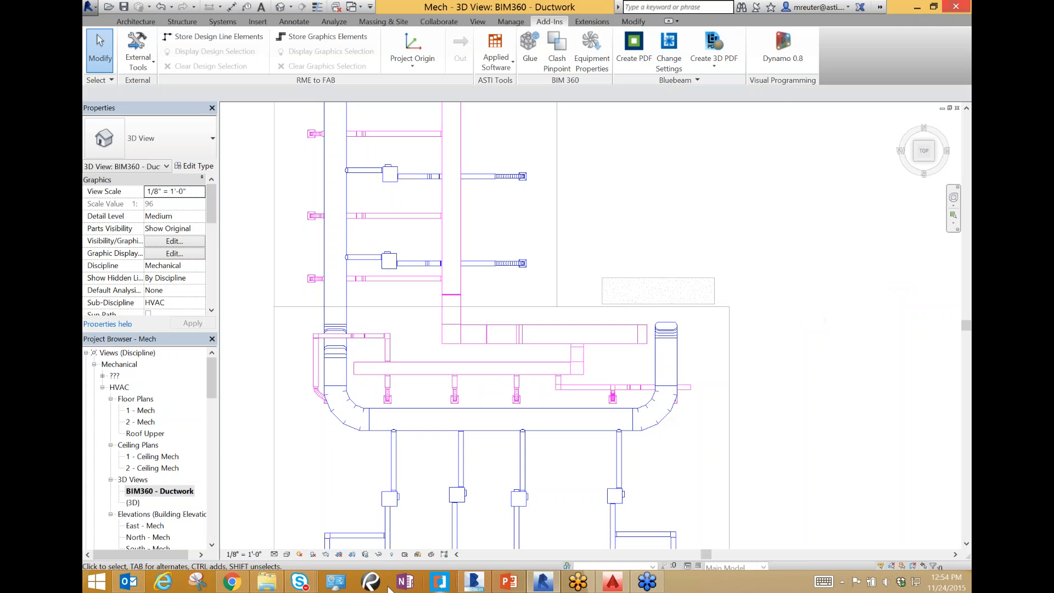
click(474, 589)
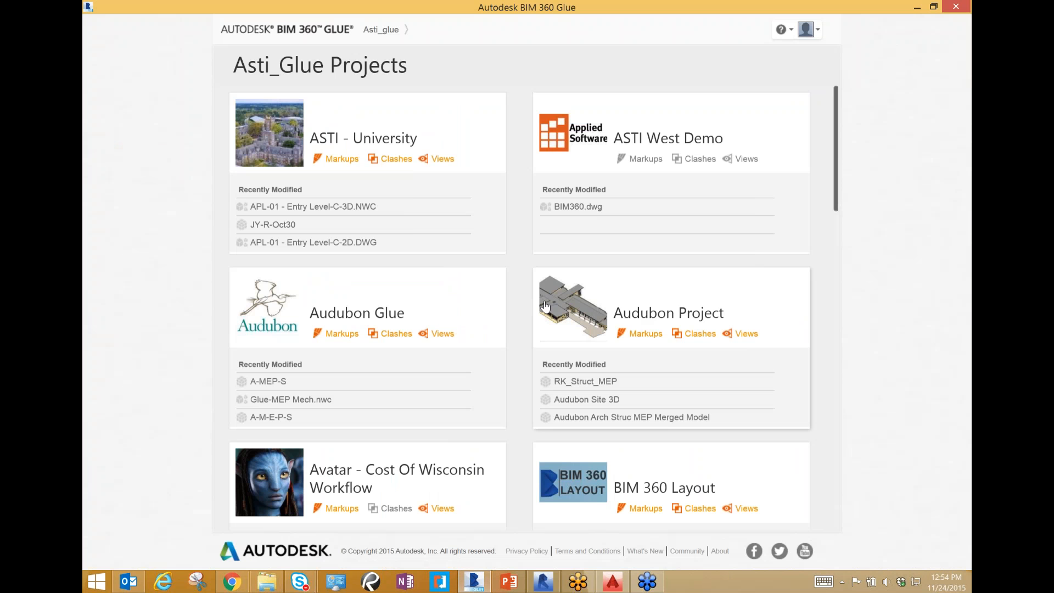
scroll(519, 346, down, 3)
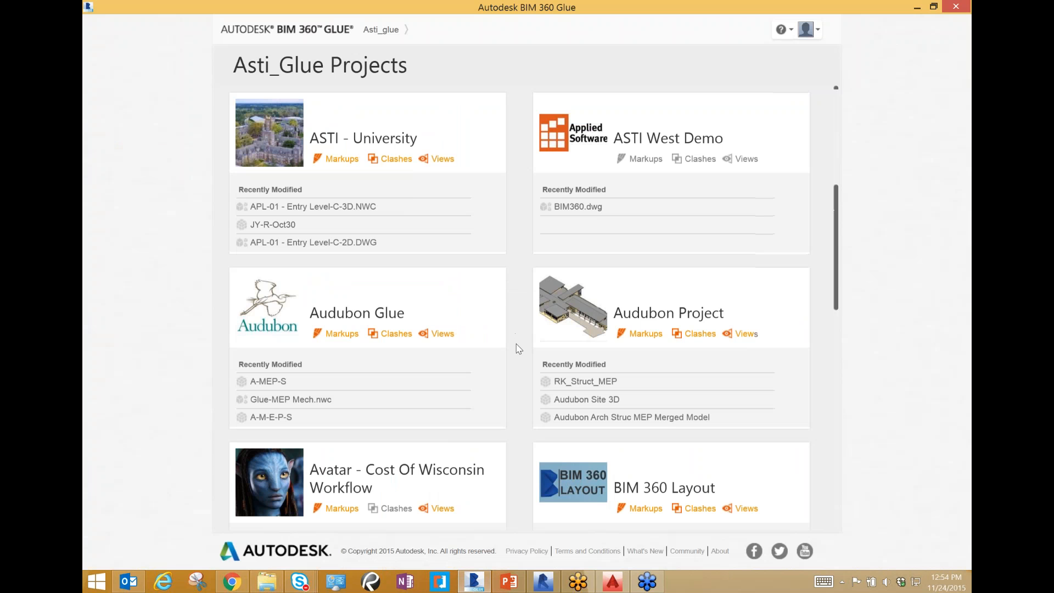
scroll(520, 343, down, 2)
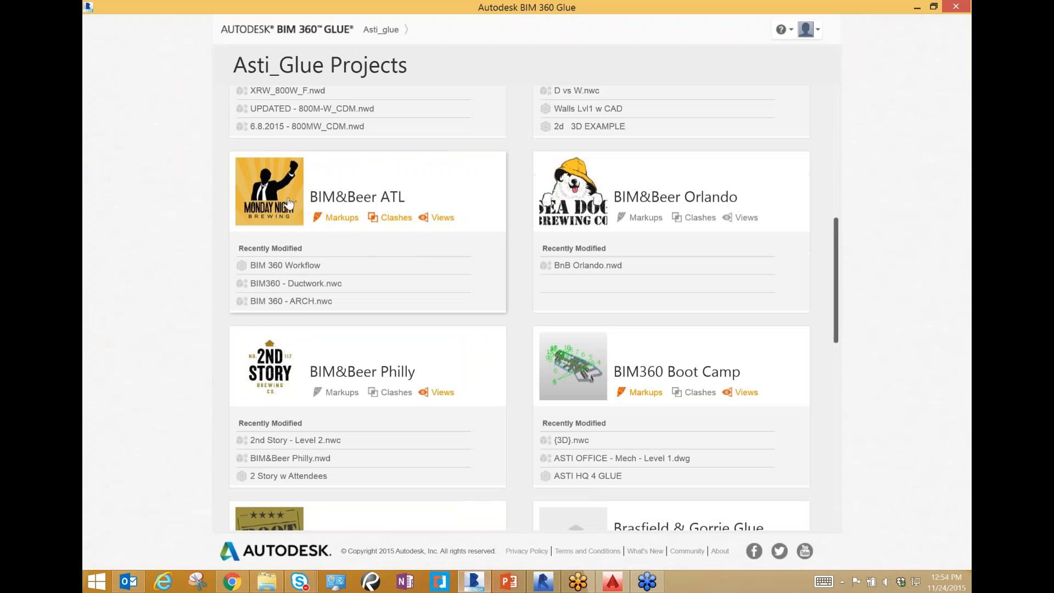
mouse_move(288, 202)
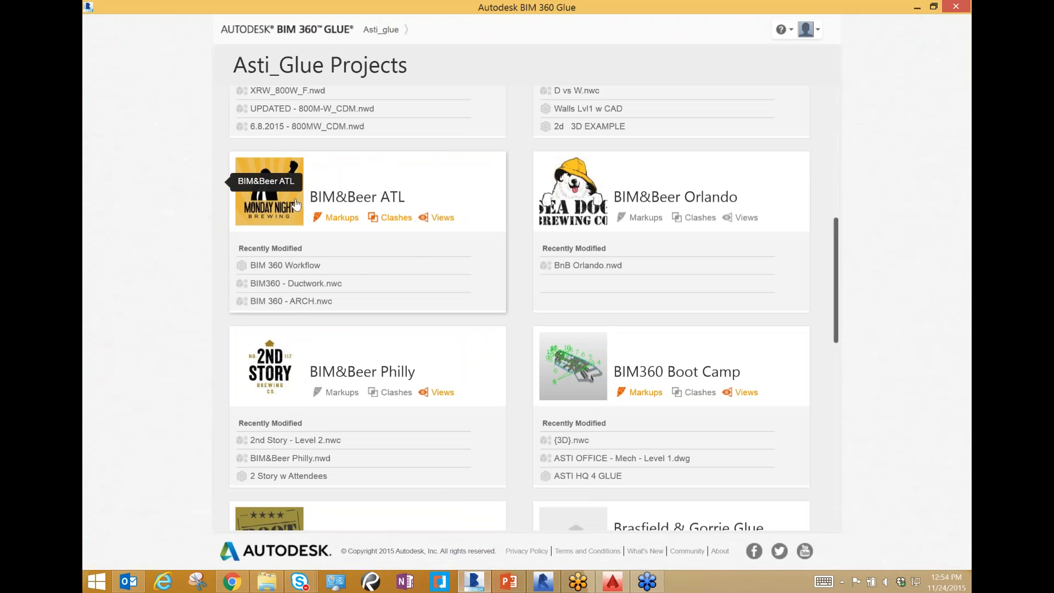
click(296, 205)
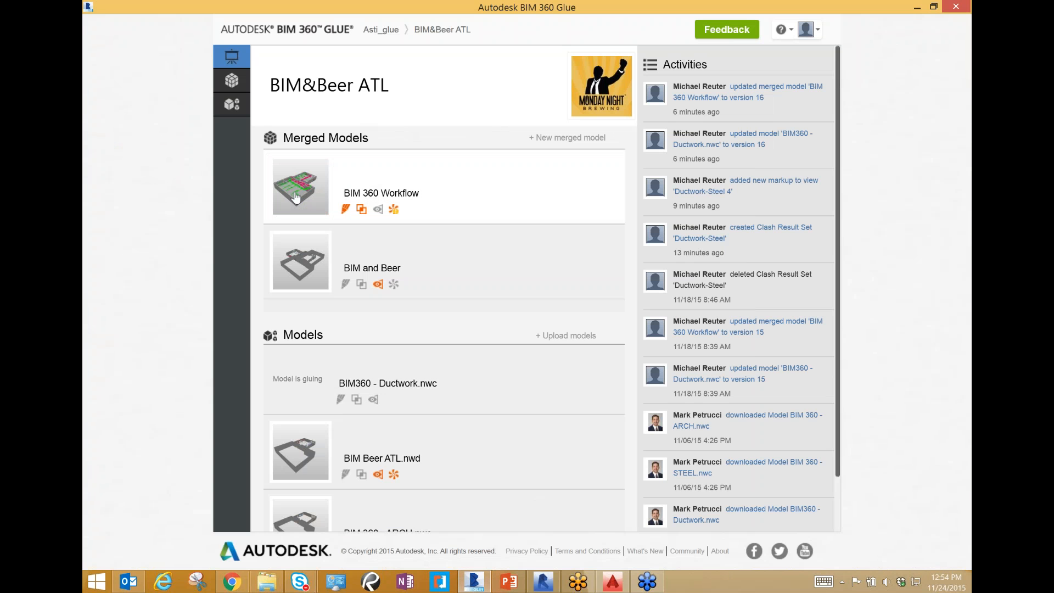
click(312, 197)
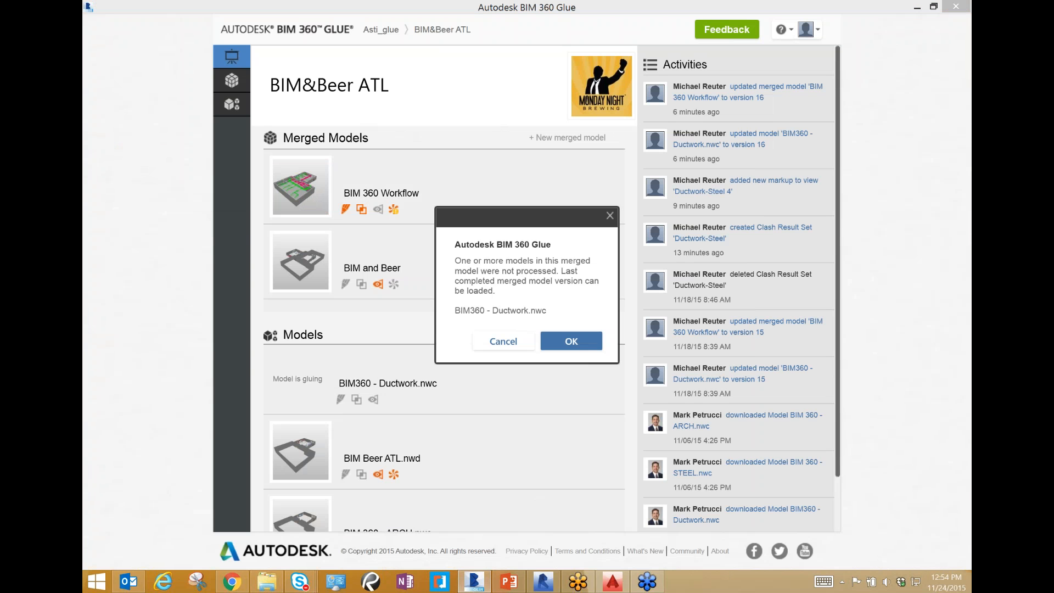
click(505, 343)
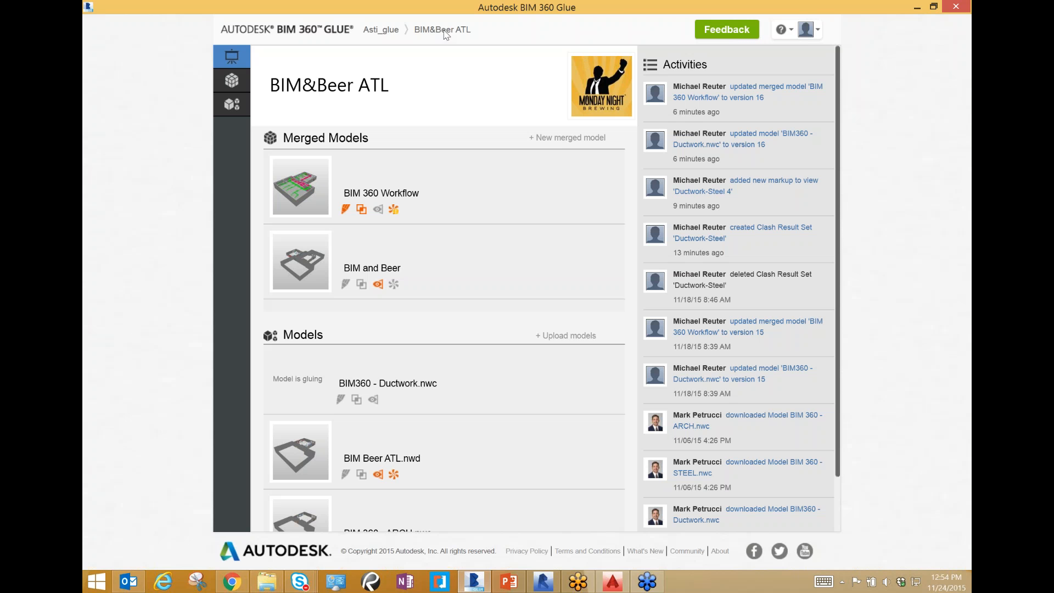
Return to the Asti_glue project list and open the Clash Test Workflow merged model from the Reutopian Project
mouse_move(393, 35)
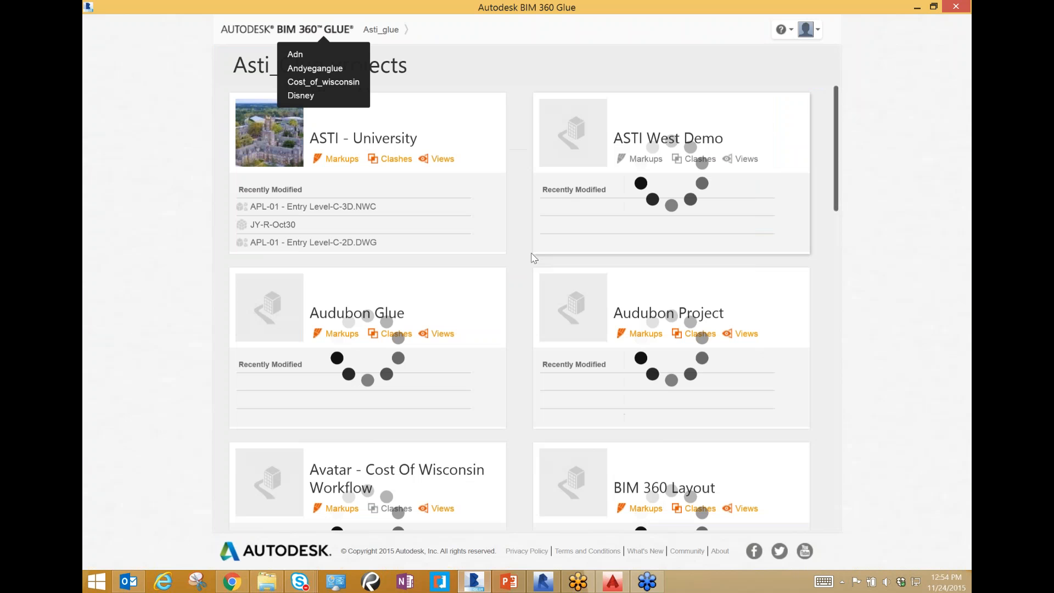
scroll(522, 289, down, 10)
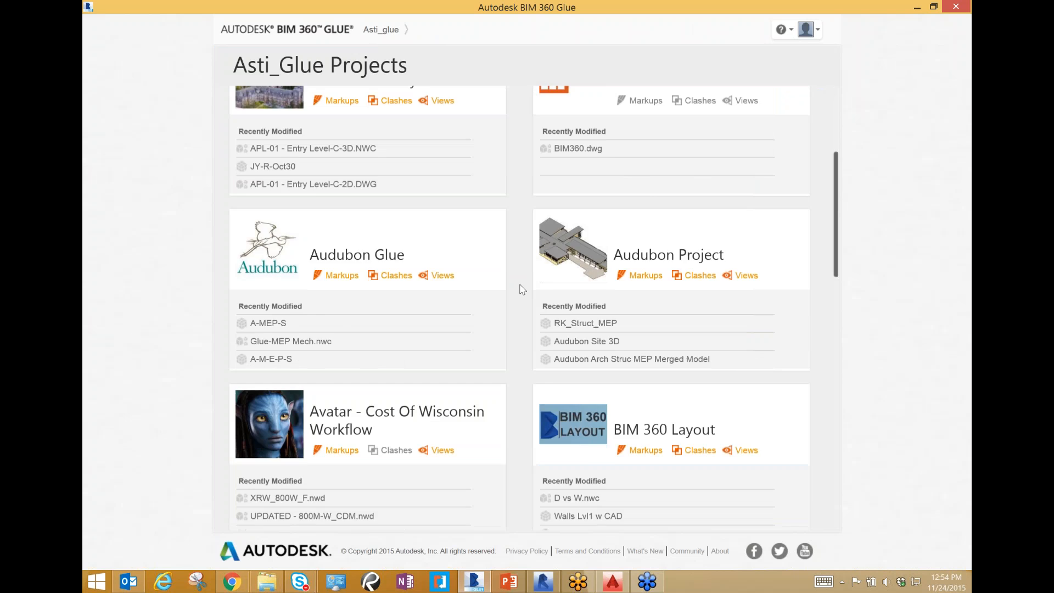
scroll(520, 291, down, 2)
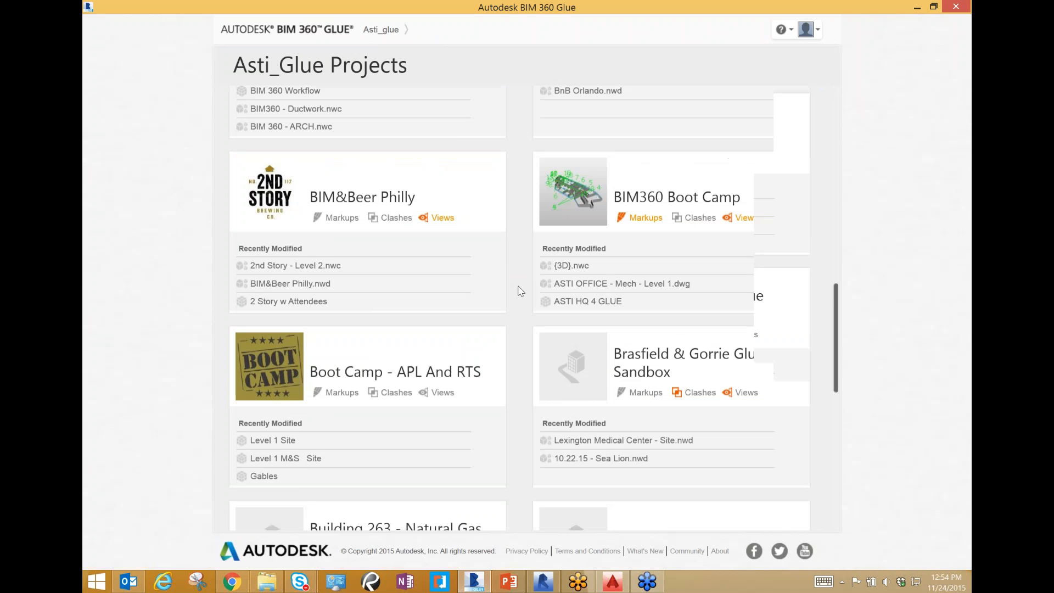
scroll(521, 291, down, 5)
scroll(520, 291, down, 3)
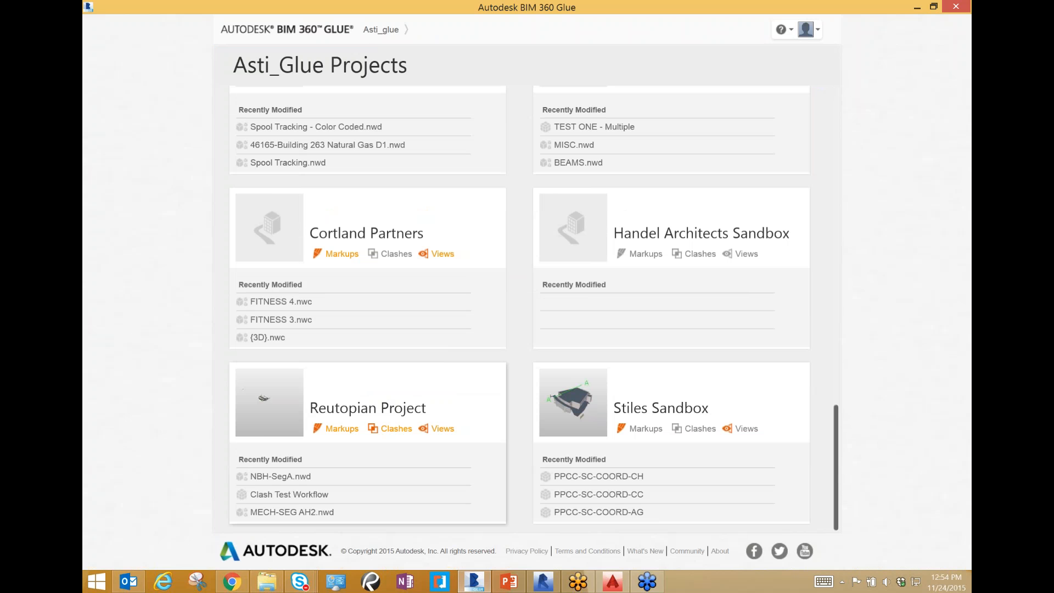
click(286, 405)
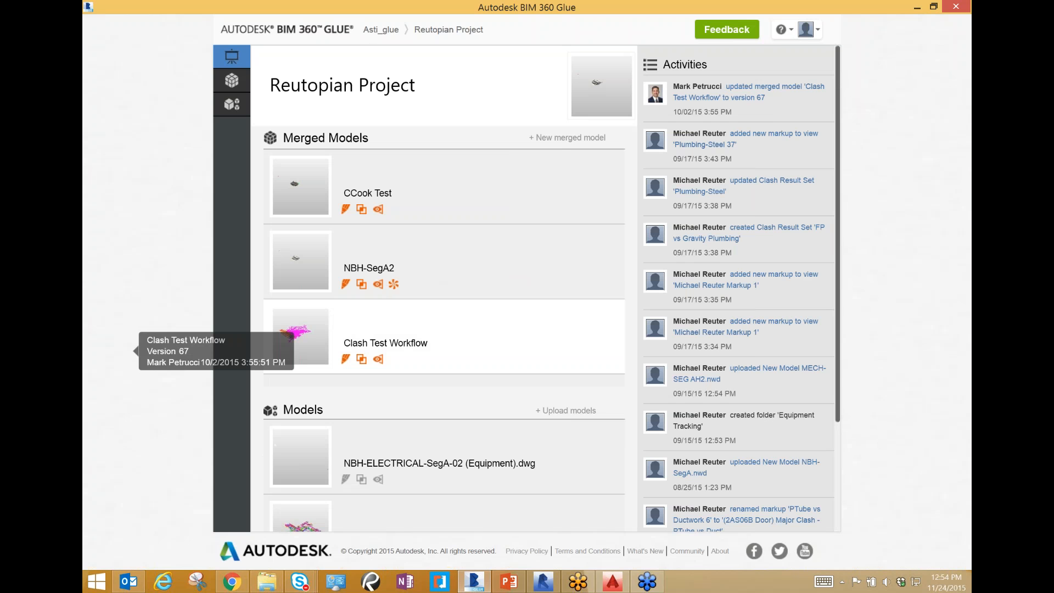
click(301, 336)
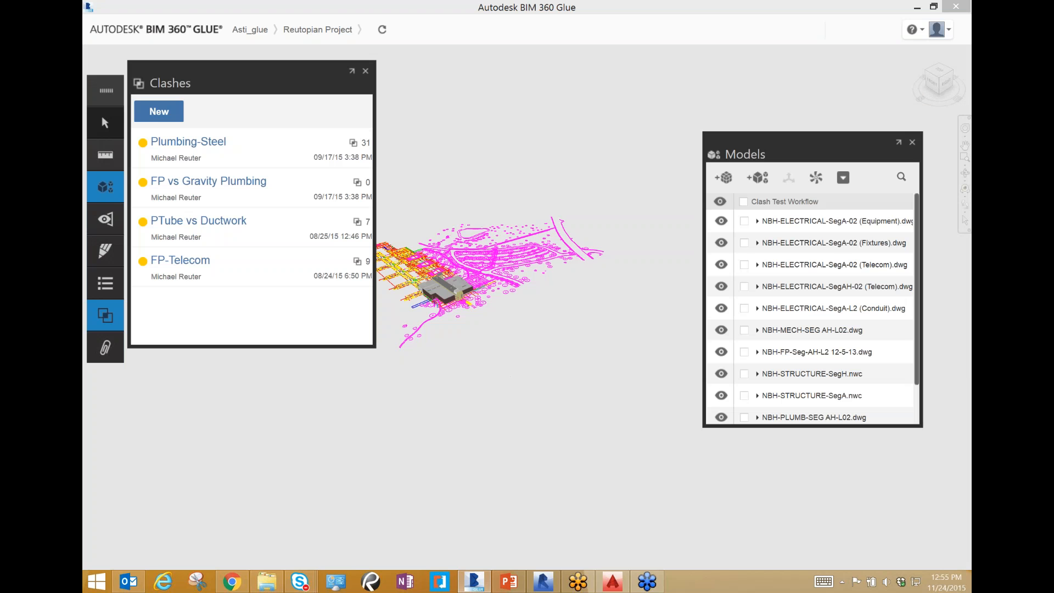
Set up a new clash test comparing the M-EA-LP and M-EA-MP layers of NBH-MECH-SEG AH-L02.dwg, and enlarge its dialog
click(158, 111)
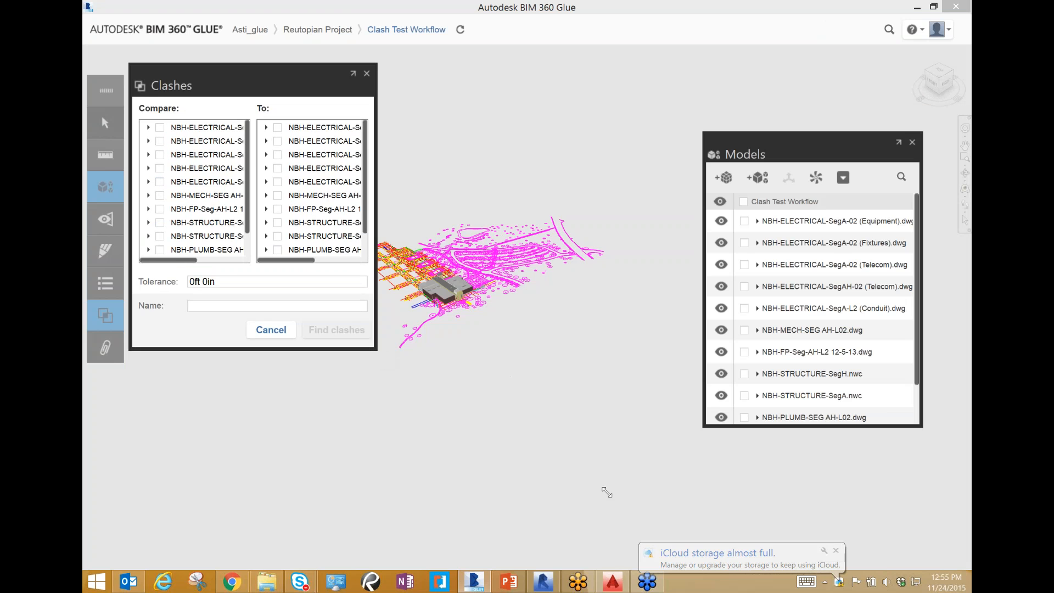
drag(607, 492, 677, 508)
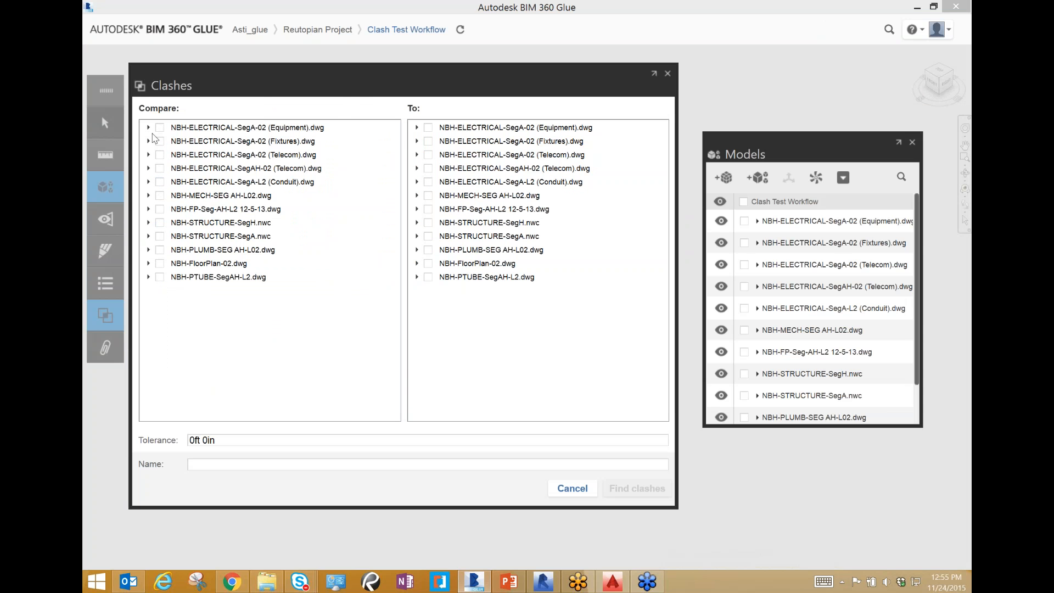
click(148, 195)
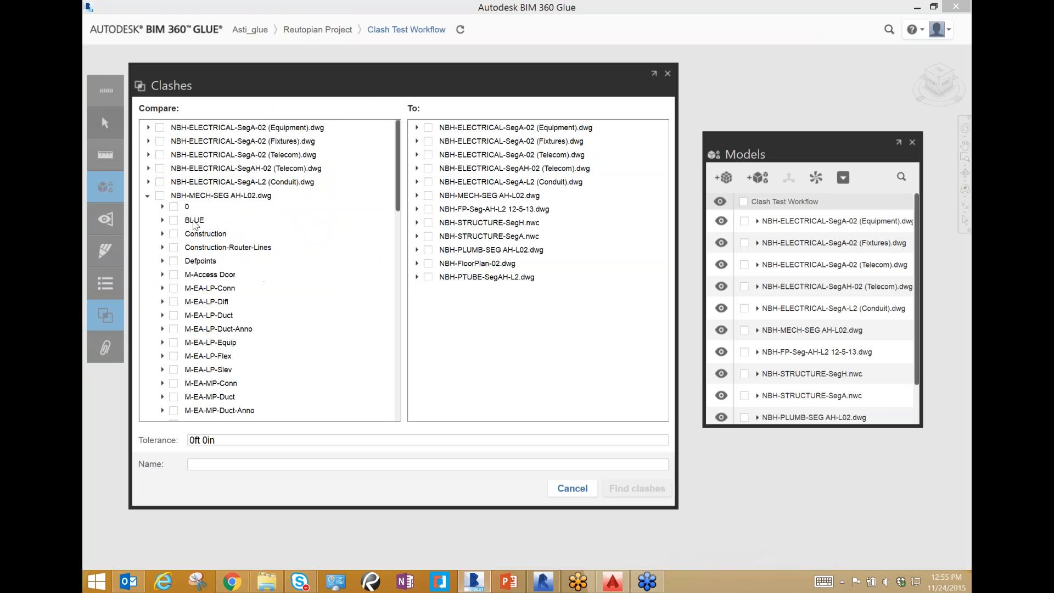
click(217, 290)
scroll(218, 297, down, 1)
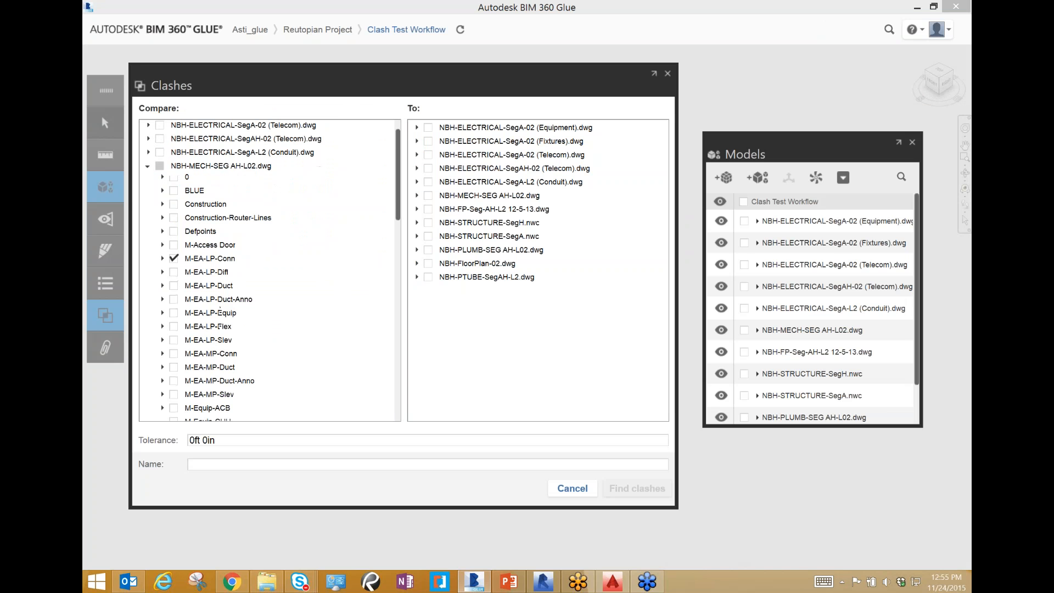
scroll(218, 365, down, 1)
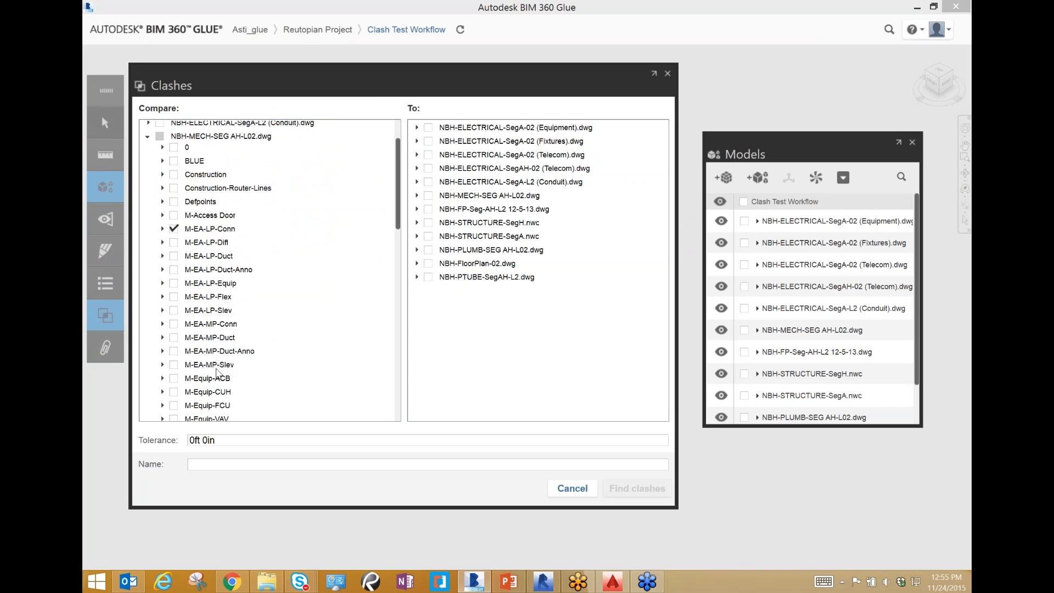
click(174, 365)
click(175, 351)
click(174, 310)
click(174, 296)
click(174, 283)
click(174, 270)
click(174, 242)
Select NBH-STRUCTURE-SegH.nwc as the model to compare the mechanical layers against
click(417, 223)
click(417, 222)
click(417, 236)
click(417, 237)
click(428, 223)
Examine the levels of NBH-STRUCTURE-SegA.nwc and the elements under Level 1, and close the clash test without running it
click(417, 236)
scroll(484, 321, down, 4)
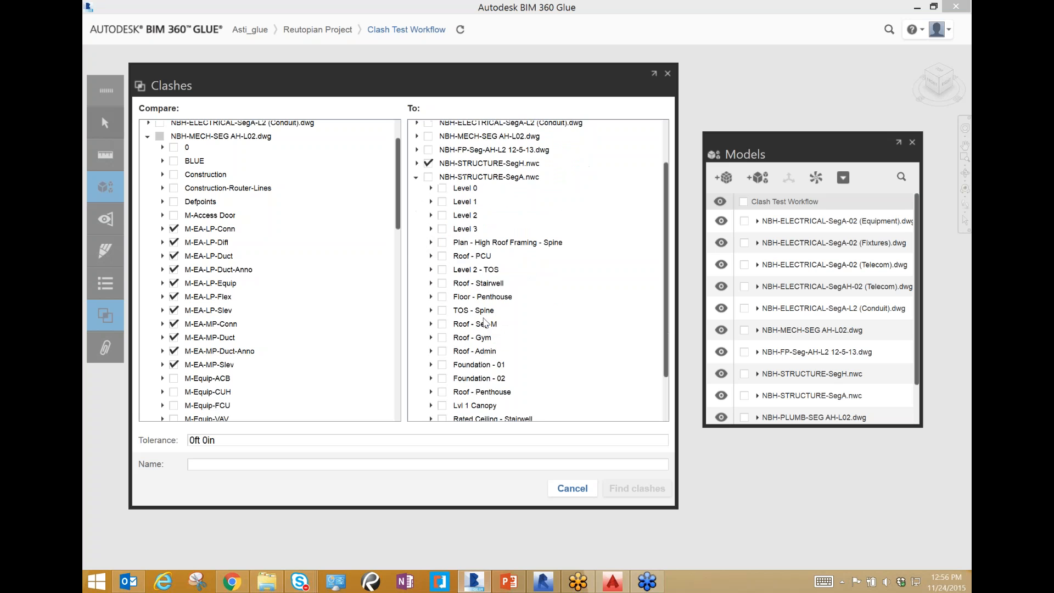
scroll(491, 316, up, 1)
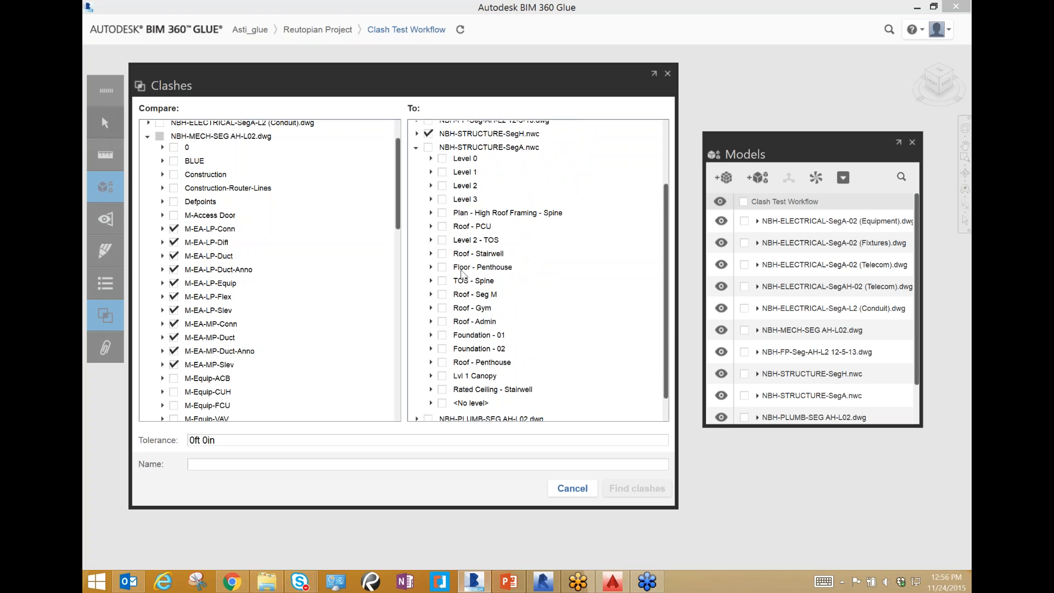
scroll(458, 201, down, 1)
scroll(447, 206, up, 1)
click(431, 172)
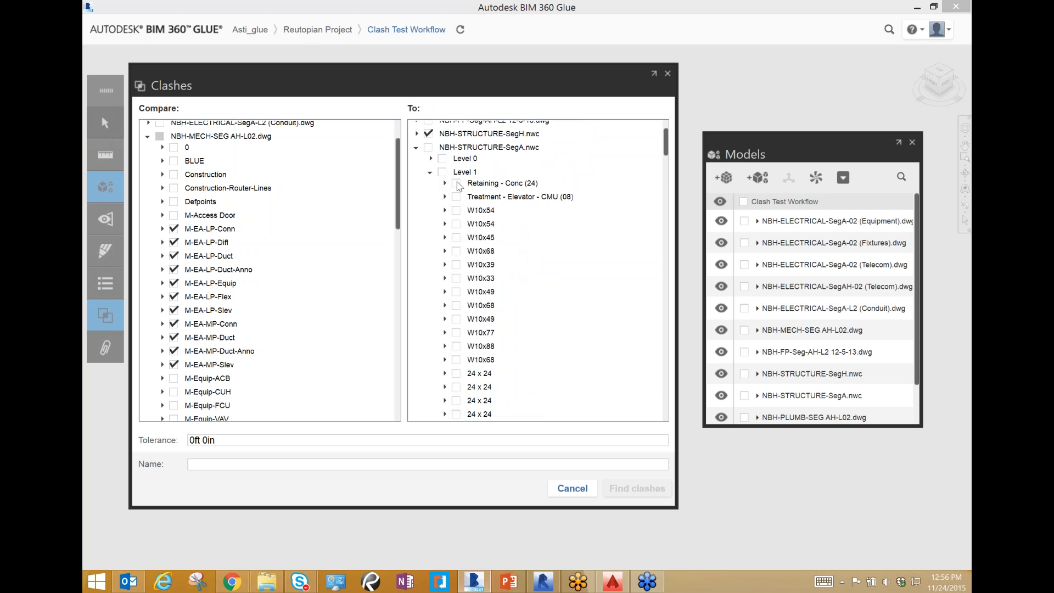
click(431, 173)
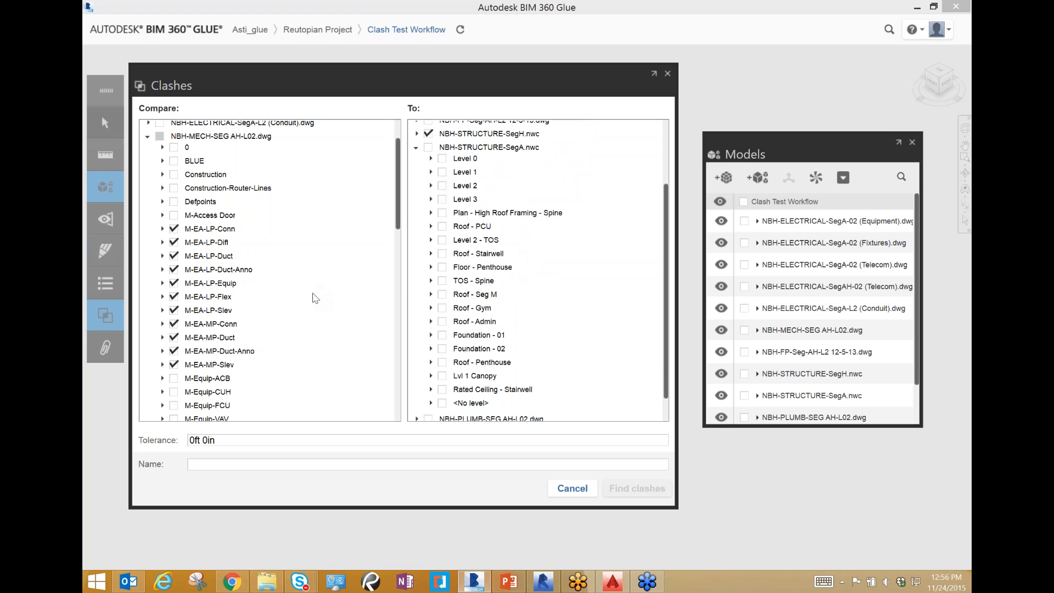
click(668, 74)
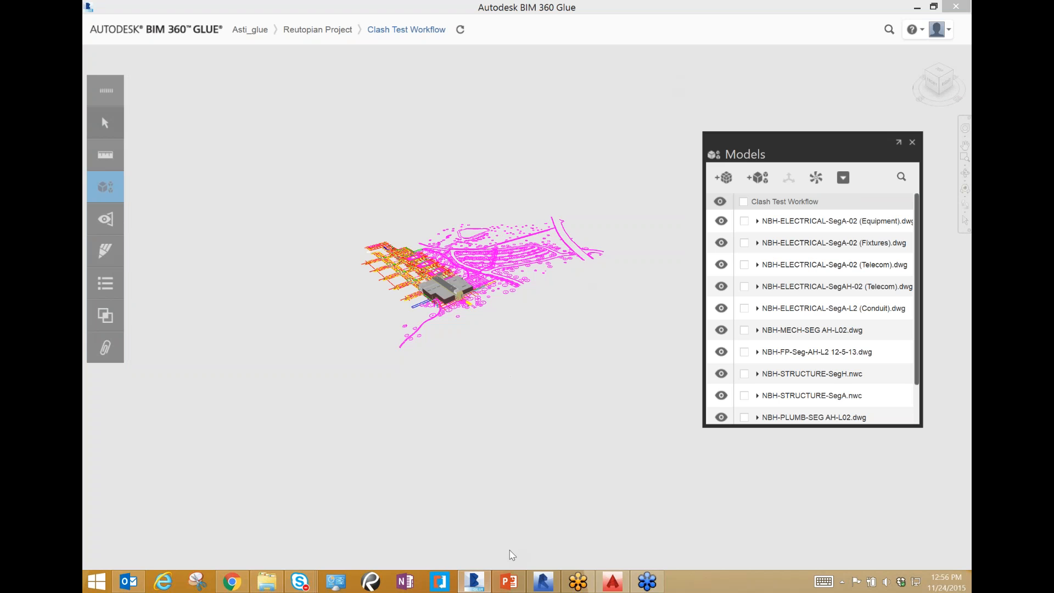
Quit the Reflector 2 application running in the background
mouse_move(479, 587)
click(528, 6)
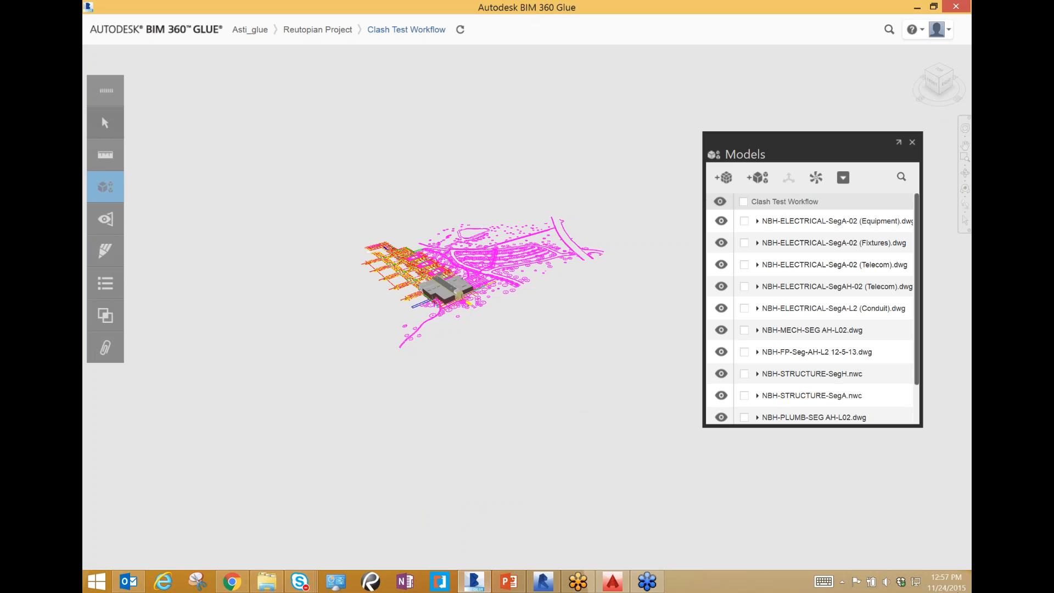
click(843, 582)
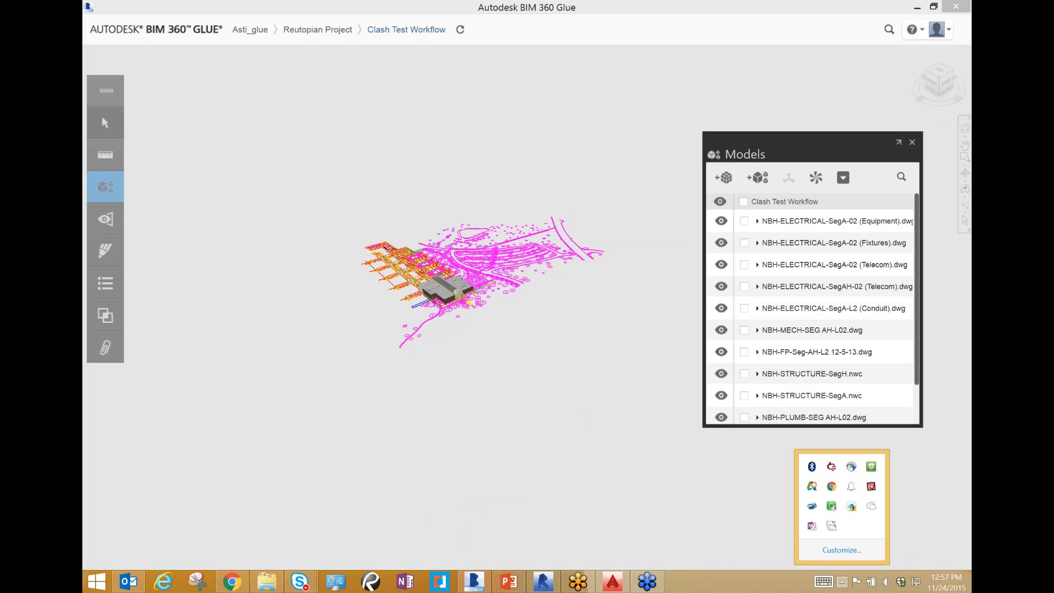
click(872, 487)
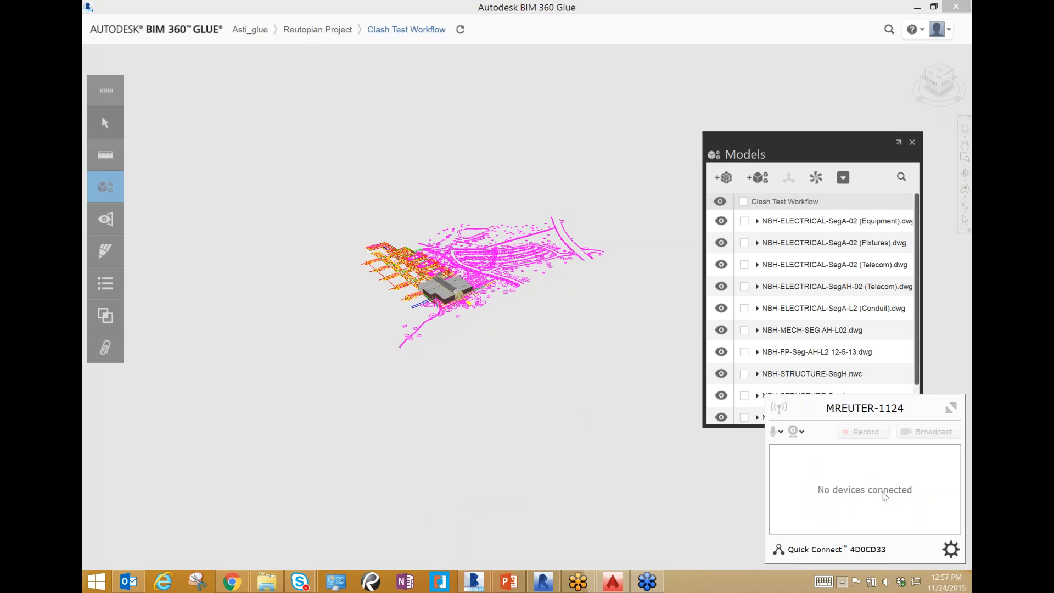
click(951, 549)
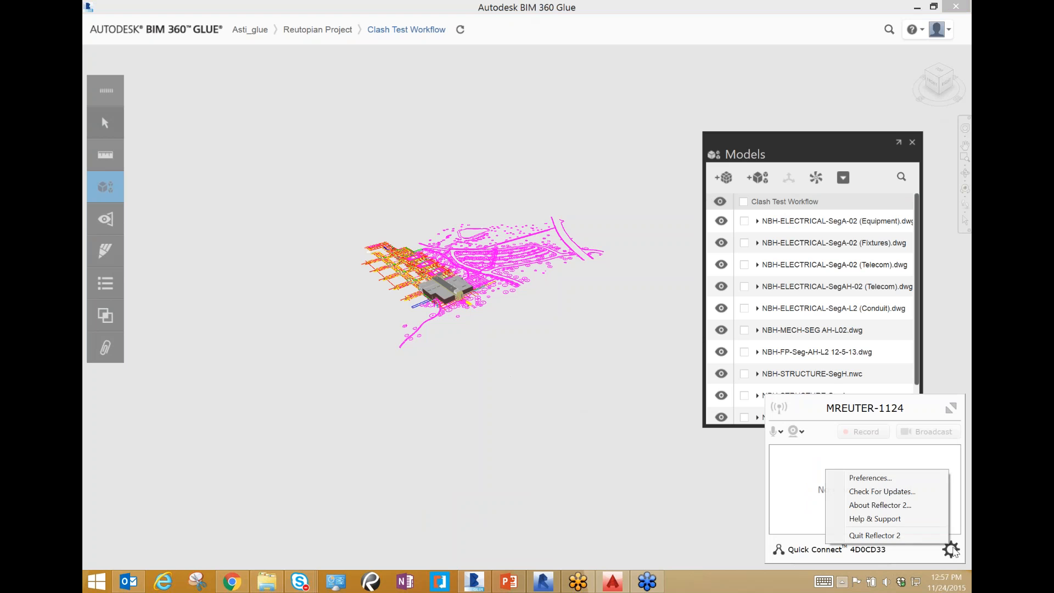
click(898, 536)
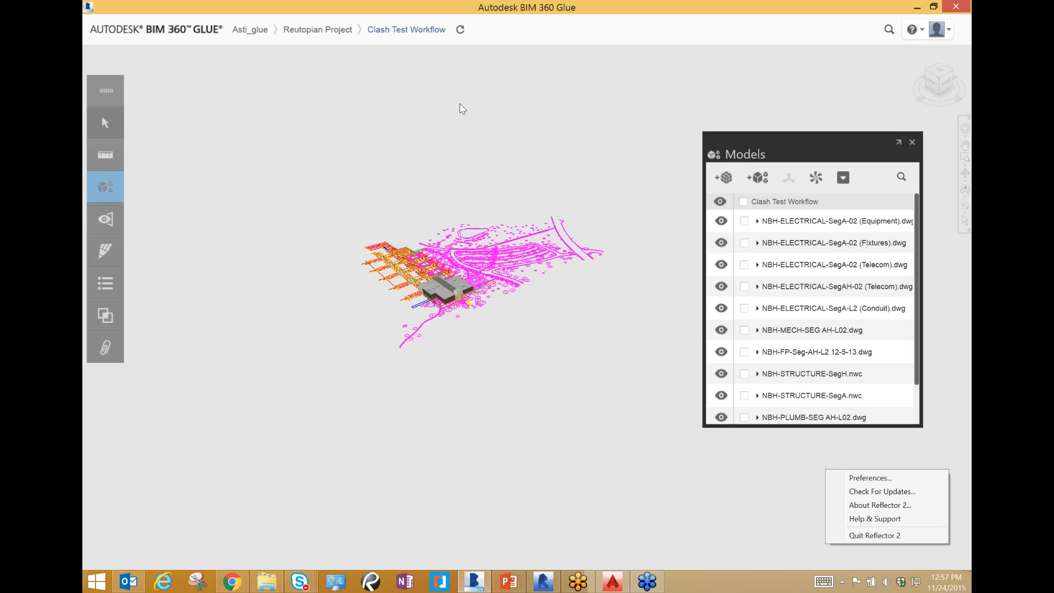
Minimize BIM 360 Glue, Revit and AutoCAD to reach the Reflector 2 shortcut on the desktop
click(912, 11)
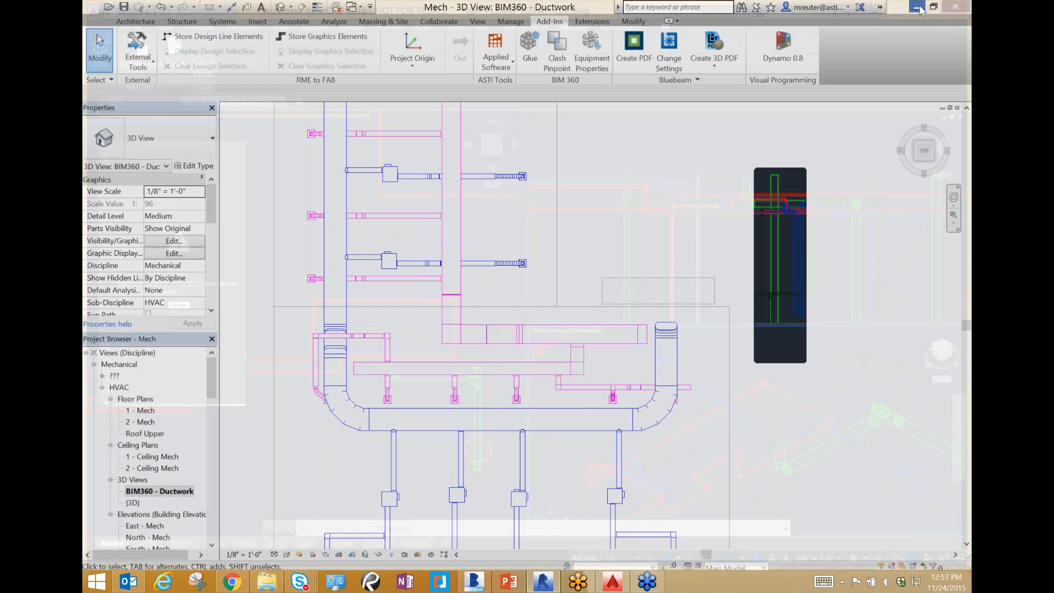
click(919, 9)
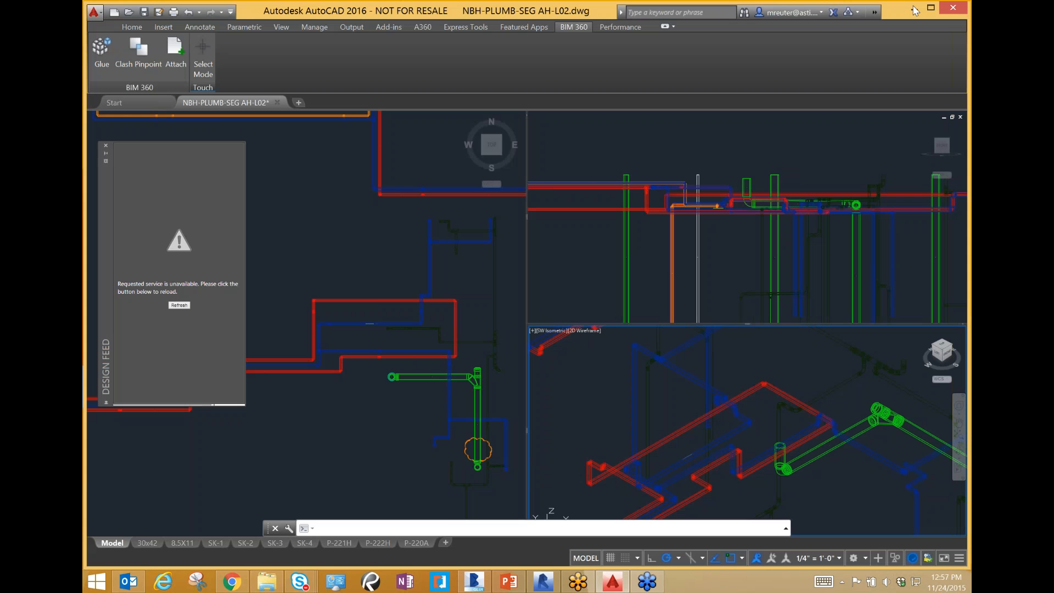
click(915, 10)
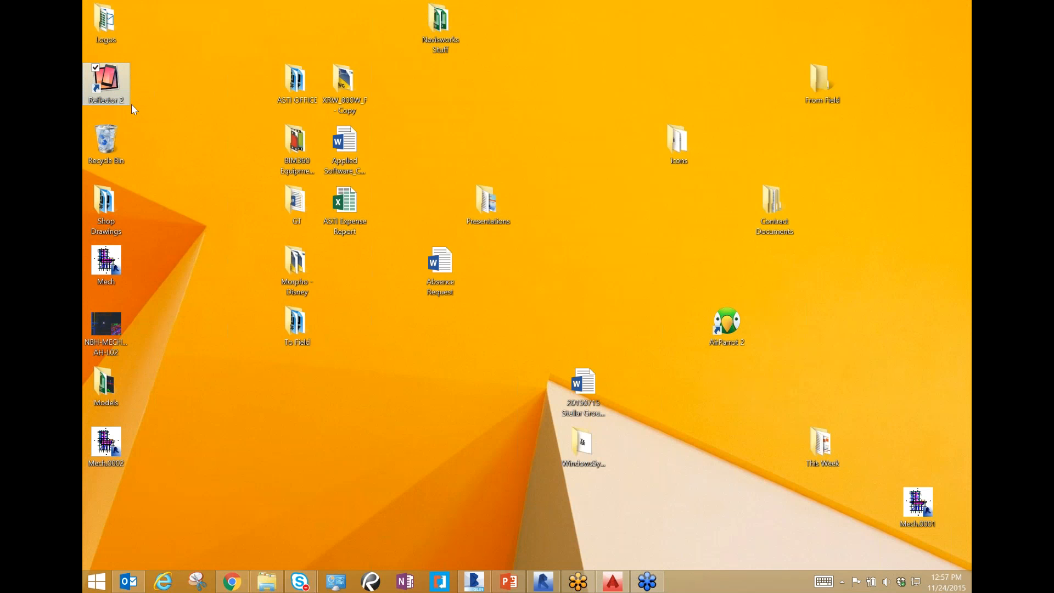
Launch Reflector 2 from the desktop and bring BIM 360 Glue back to the front
double_click(129, 103)
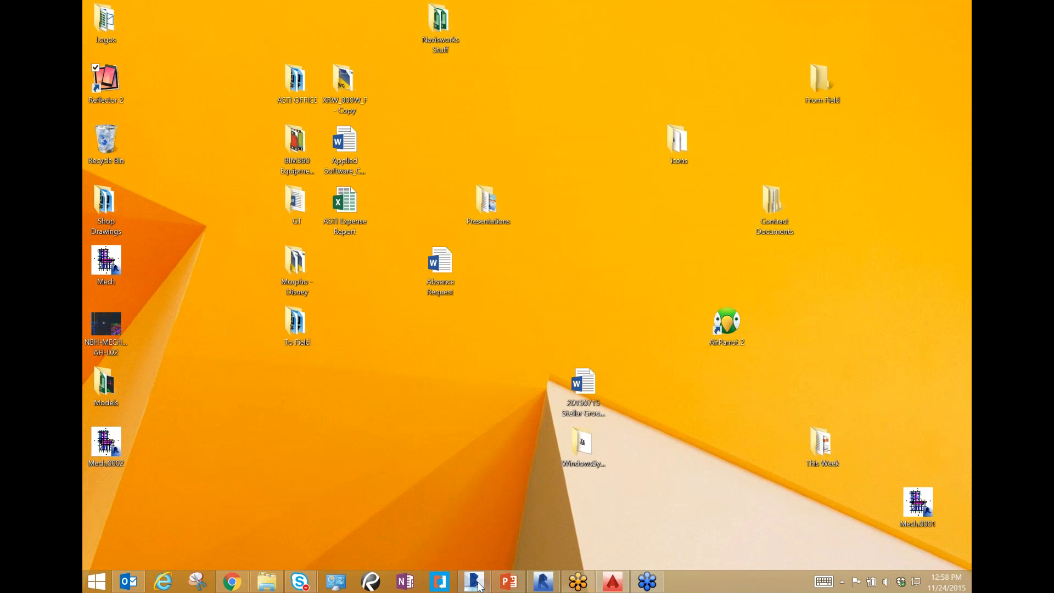
mouse_move(480, 588)
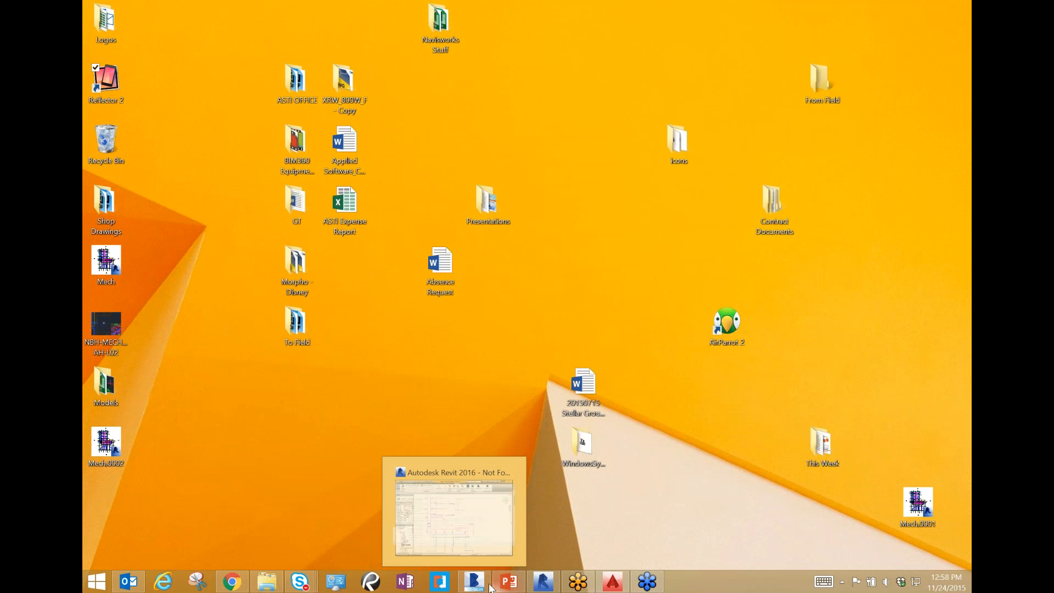
click(461, 583)
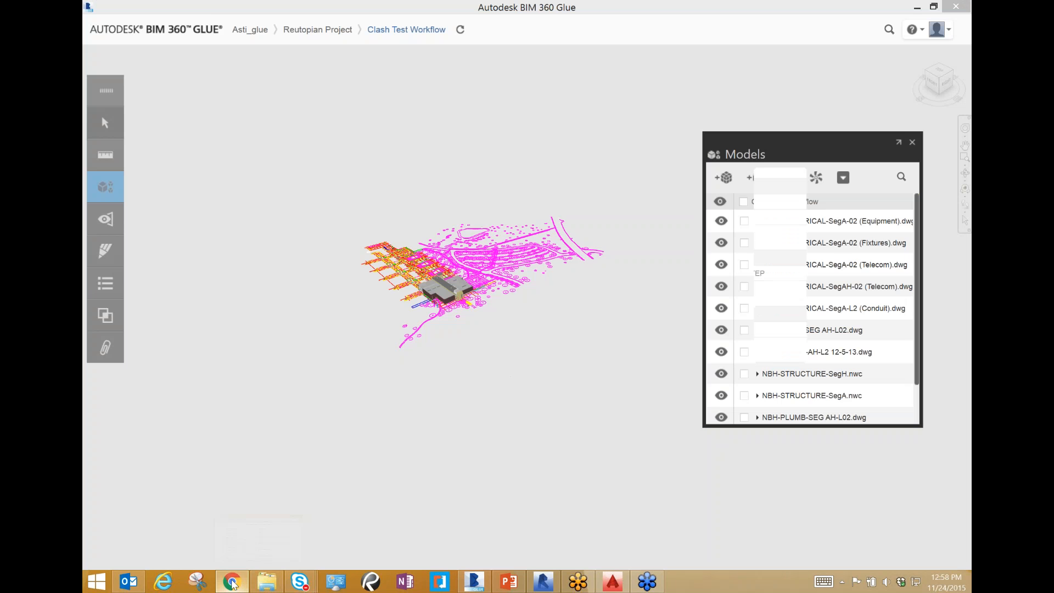
Switch to Chrome and open the bookmarked Autodesk BIM 360 Glue Add-ins page in a new tab, with the window maximized
click(231, 582)
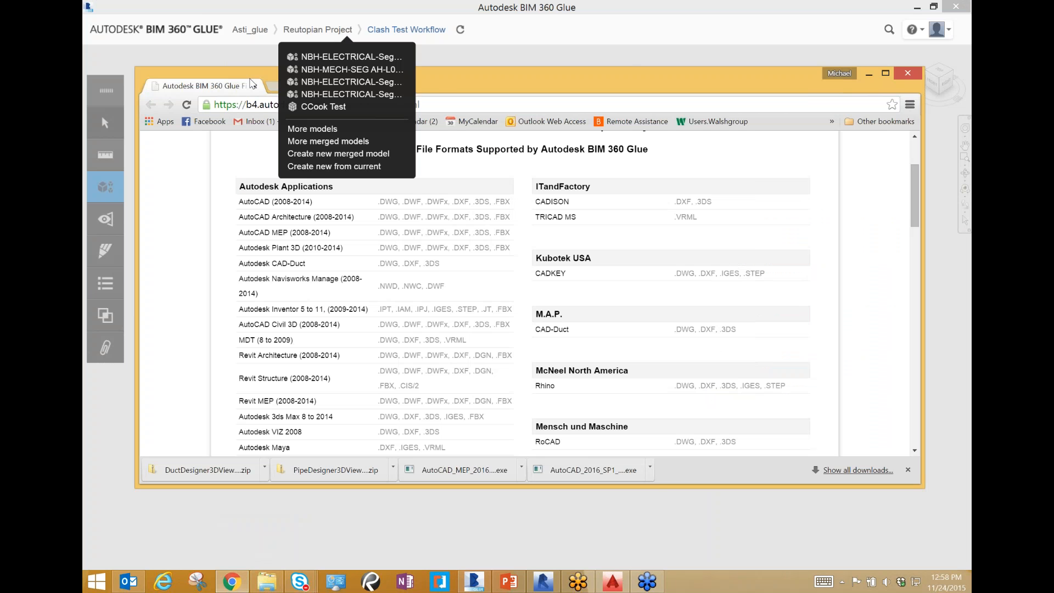
click(271, 86)
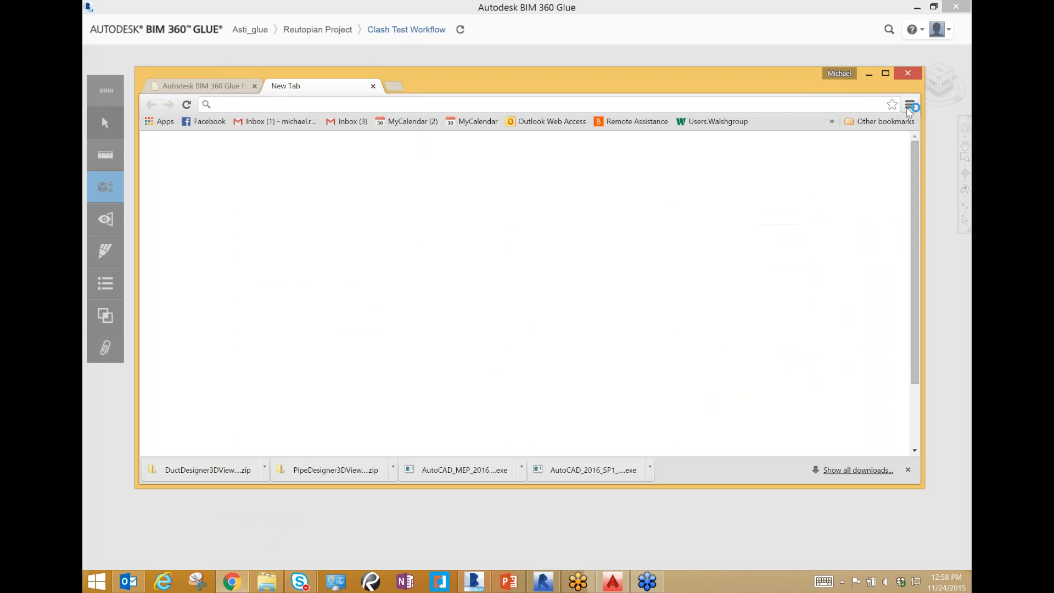
click(910, 105)
mouse_move(829, 207)
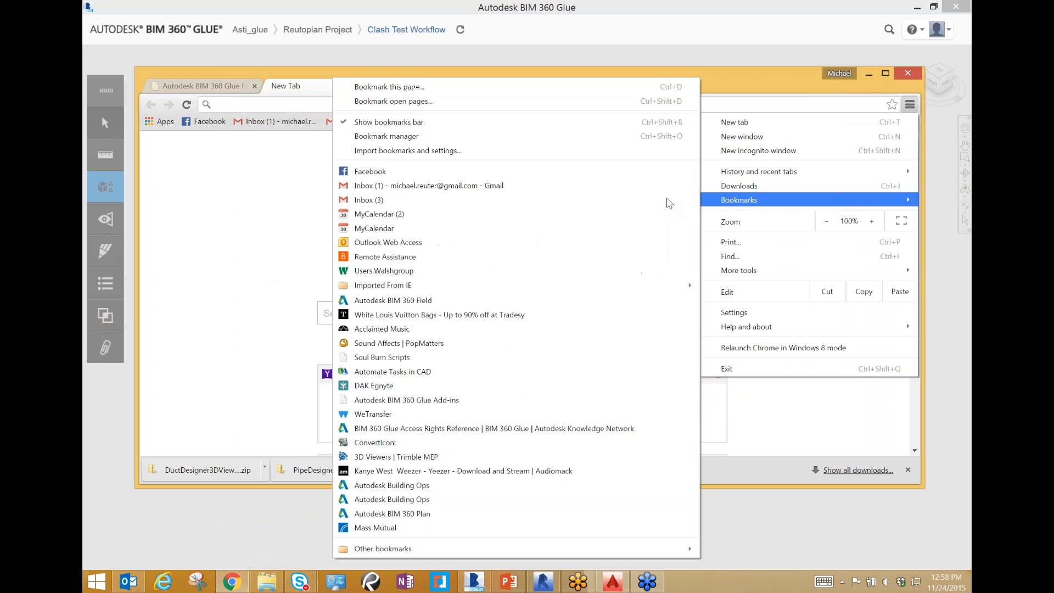
click(420, 401)
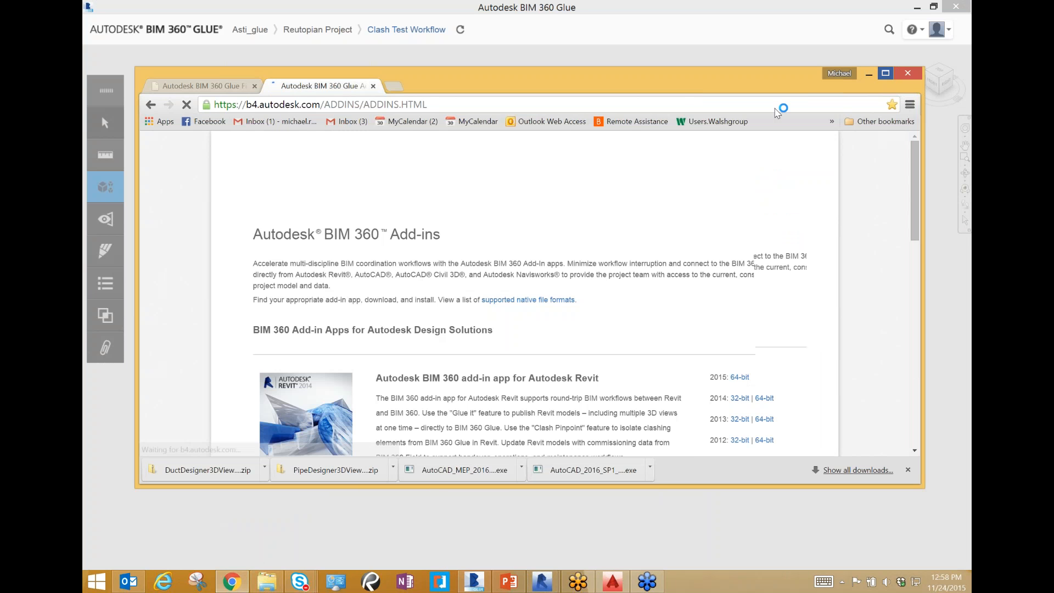
click(886, 73)
Review the BIM 360 add-ins offered for Revit, AutoCAD, Navisworks and Civil 3D and the page's web address, then return to BIM 360 Glue
scroll(517, 318, down, 1)
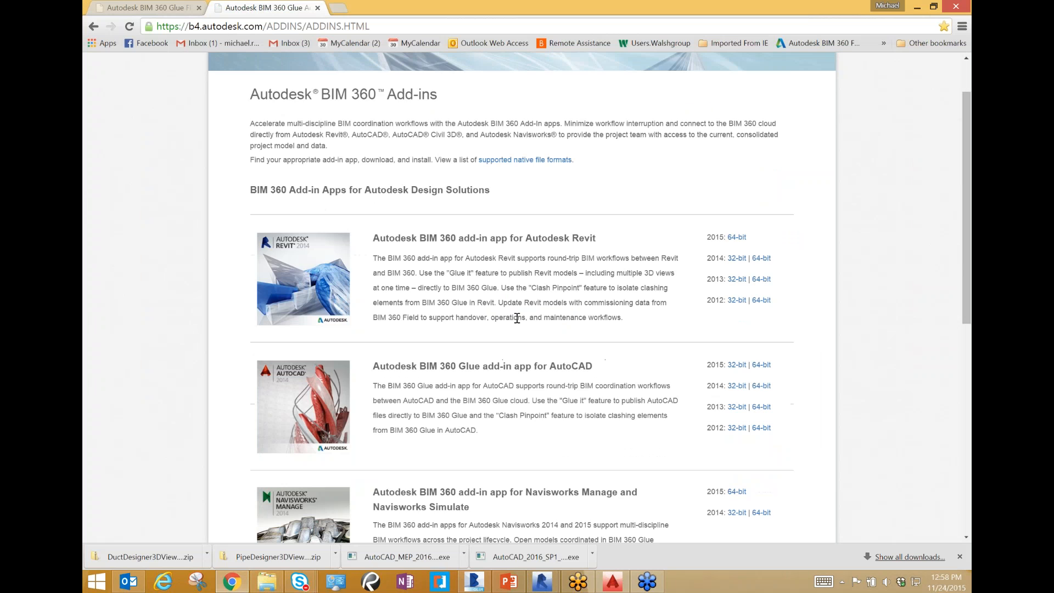
scroll(516, 318, down, 2)
scroll(556, 349, up, 1)
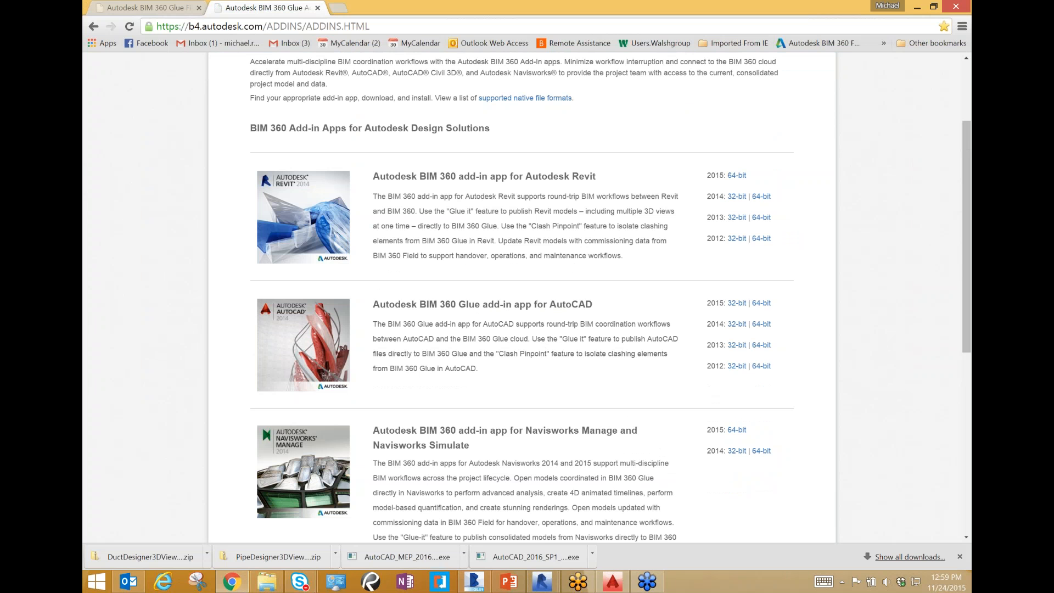
scroll(531, 411, down, 1)
scroll(531, 411, down, 2)
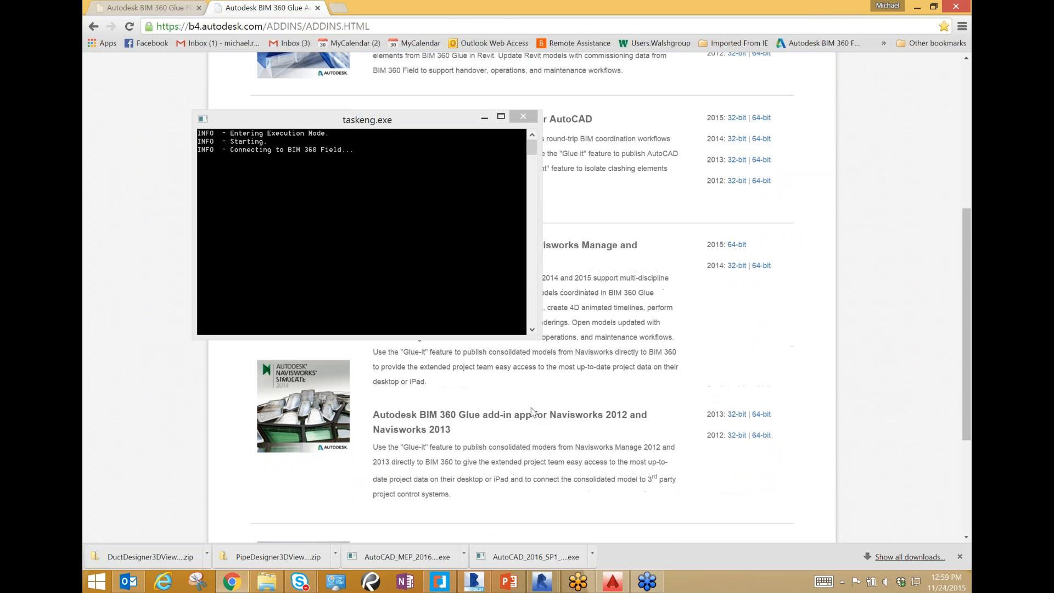
scroll(531, 411, down, 2)
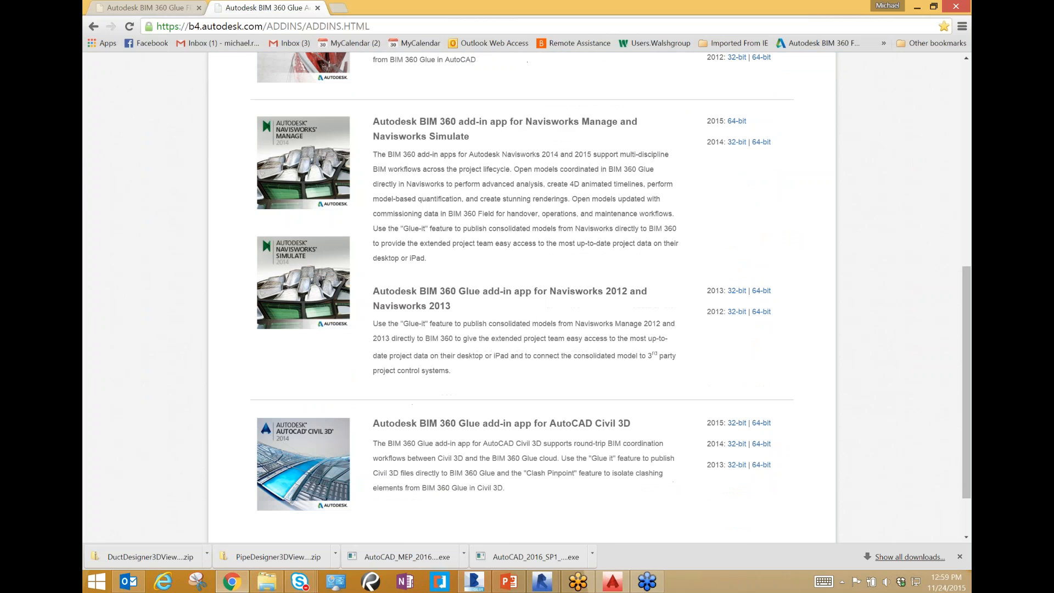
scroll(521, 297, up, 2)
scroll(522, 296, up, 4)
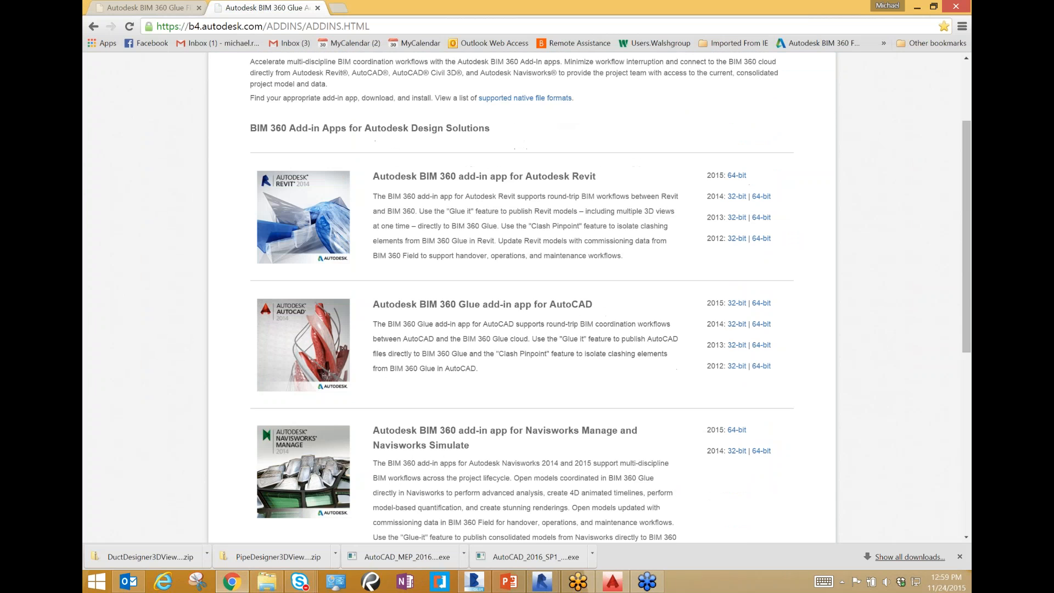
click(378, 27)
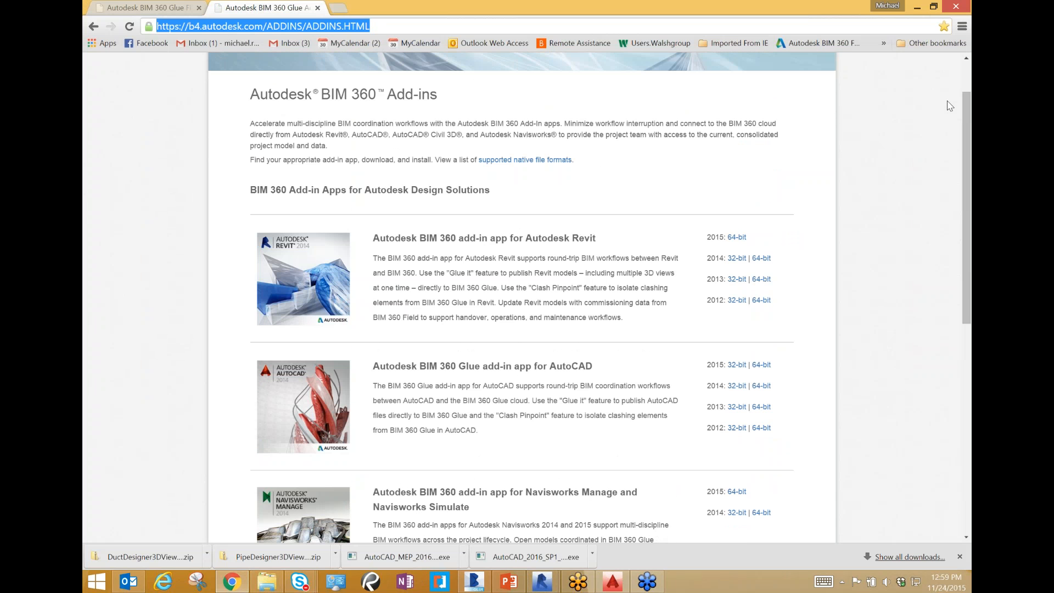
click(919, 7)
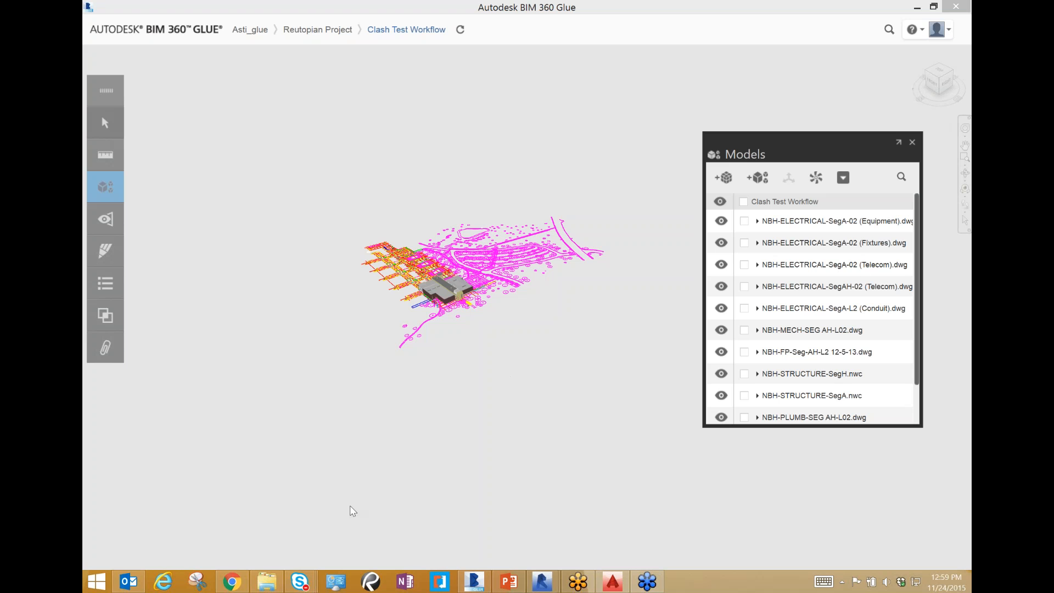
Return to the add-ins page in Chrome to read the AutoCAD add-in's description, and minimize the browser
click(231, 582)
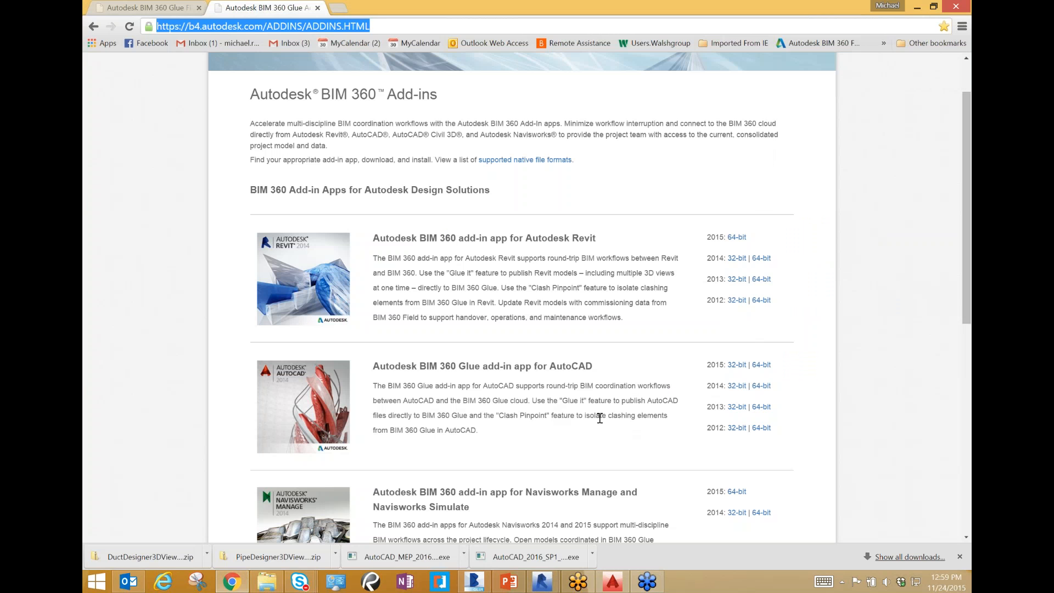
click(600, 418)
drag(488, 430, 371, 386)
click(496, 434)
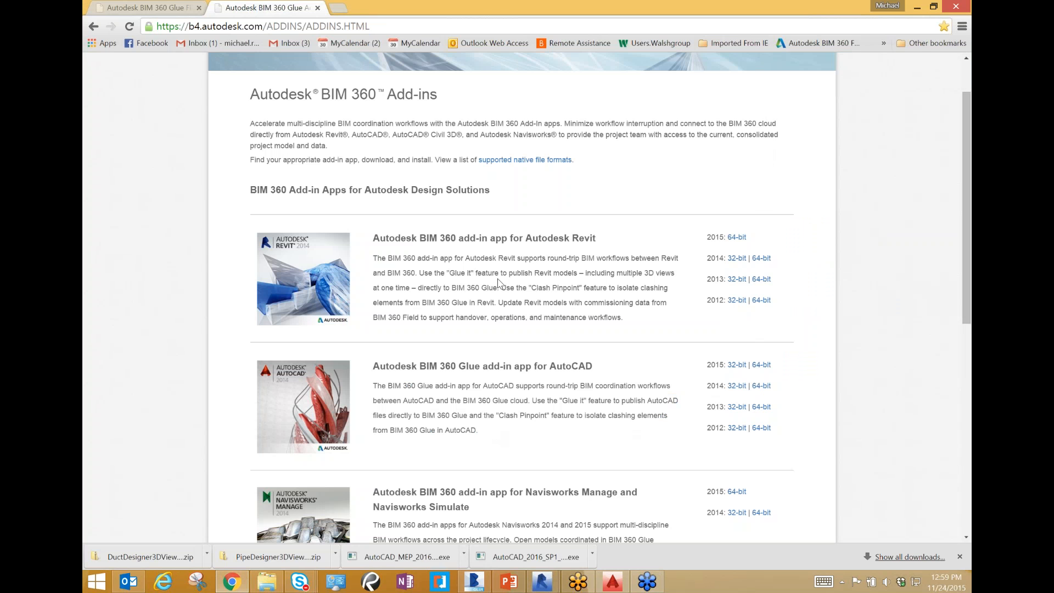
click(916, 8)
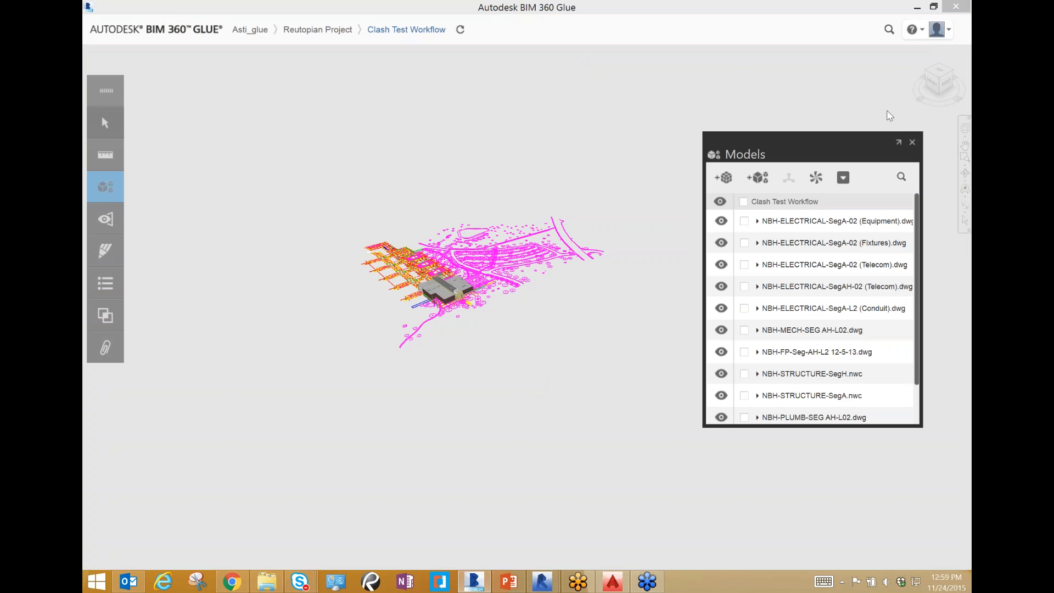
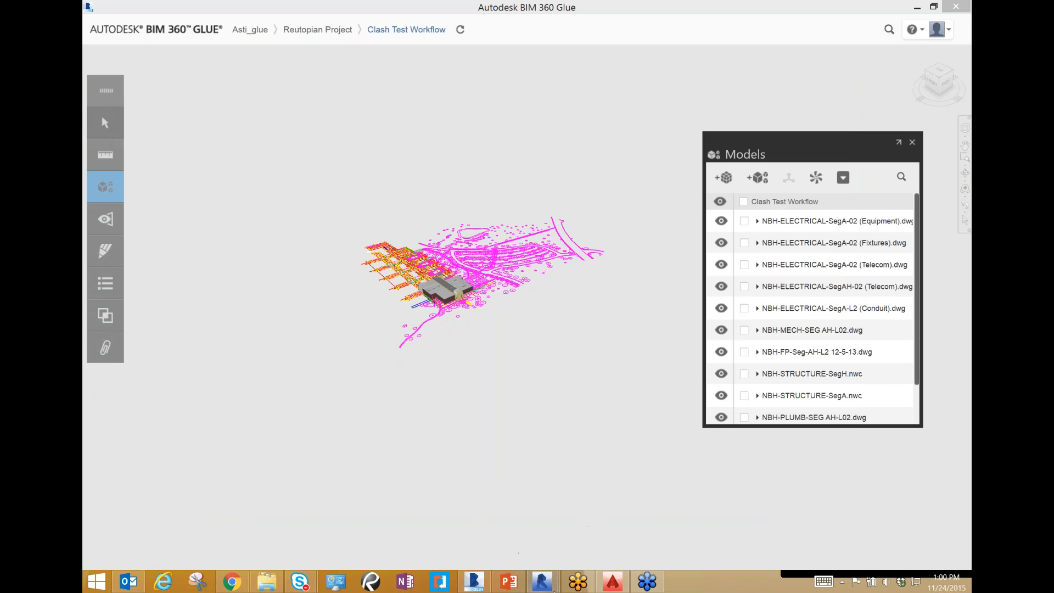
Dismiss Revit's gluing-complete notification and return to BIM 360 Glue
mouse_move(553, 589)
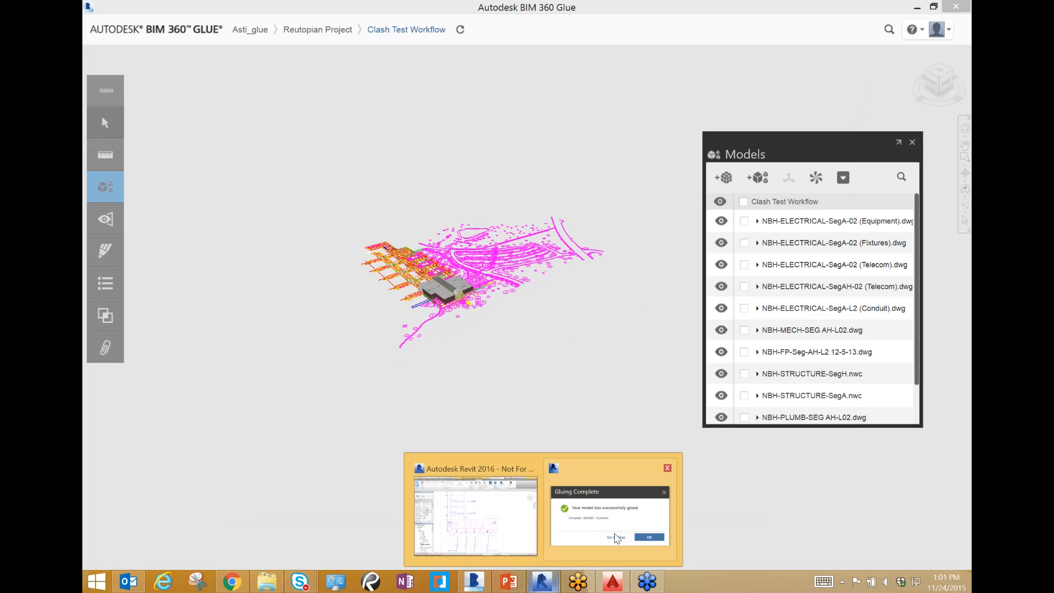
click(680, 474)
click(620, 312)
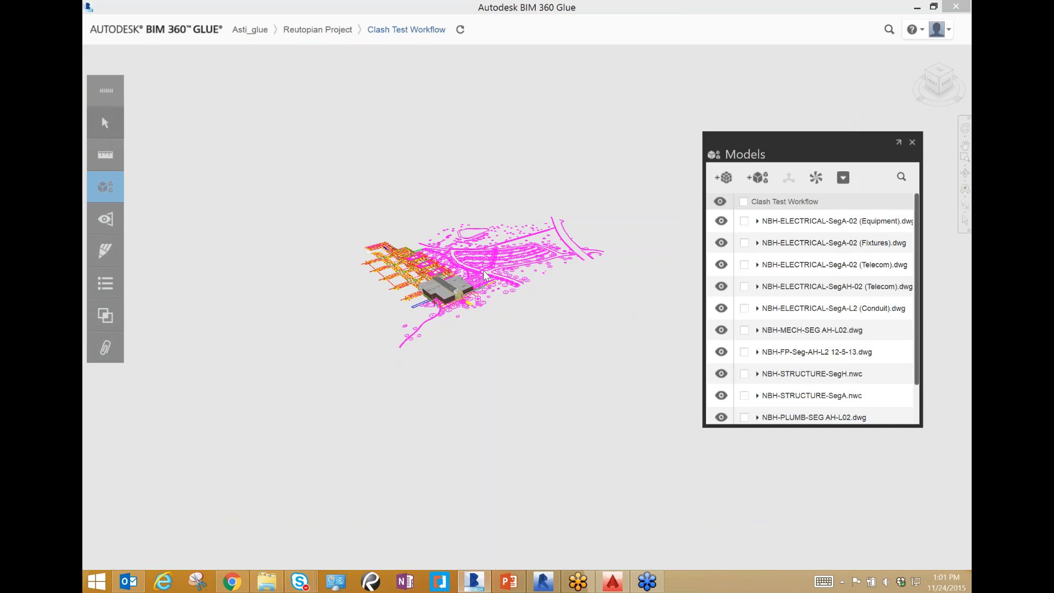
click(472, 589)
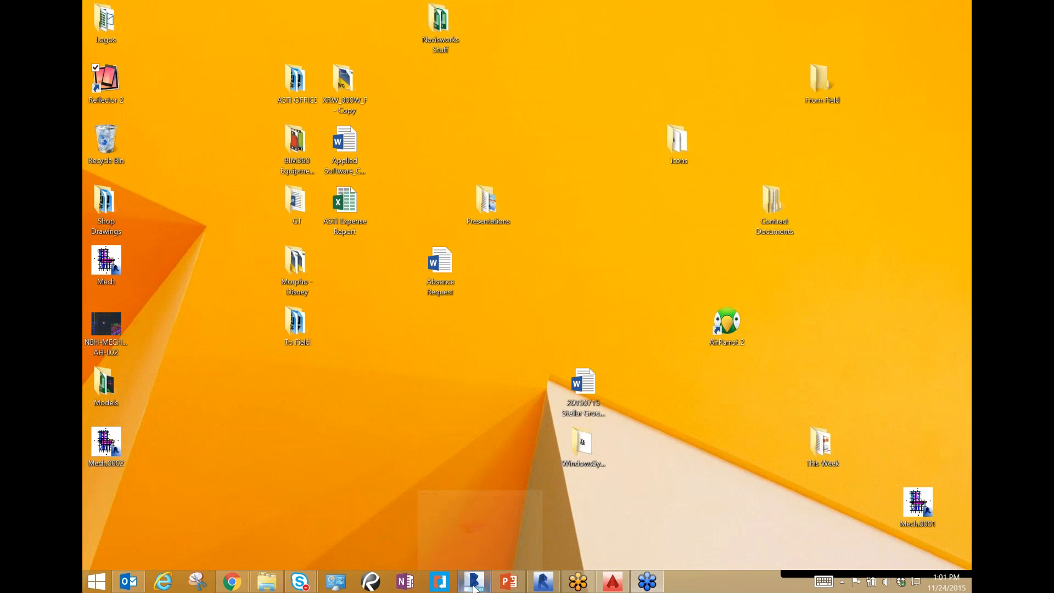
click(472, 588)
Open the BIM 360 Workflow merged model from the BIM&Beer ATL project in Asti_glue
mouse_move(257, 35)
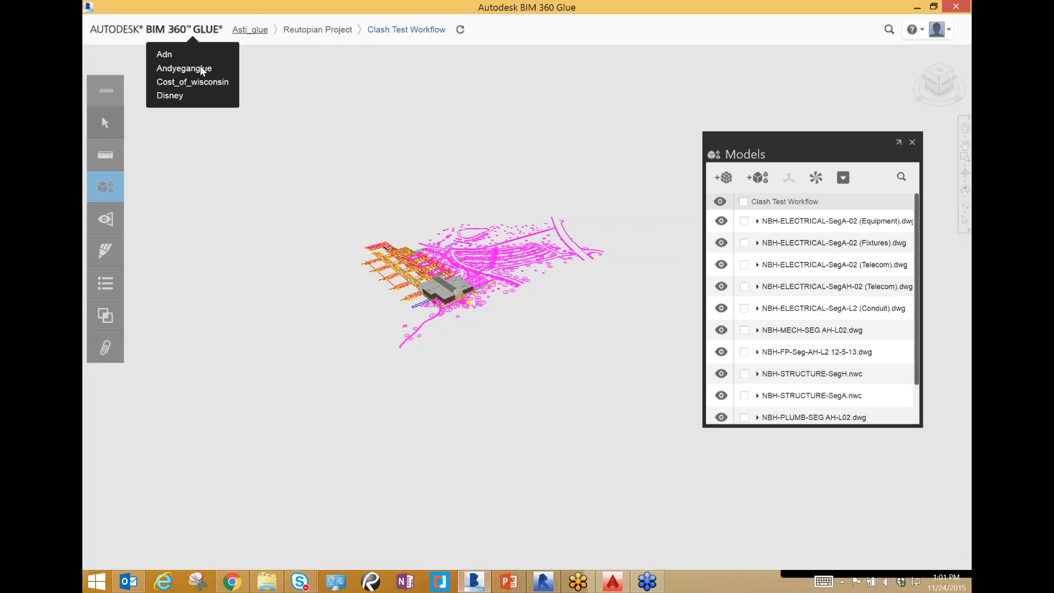
mouse_move(324, 35)
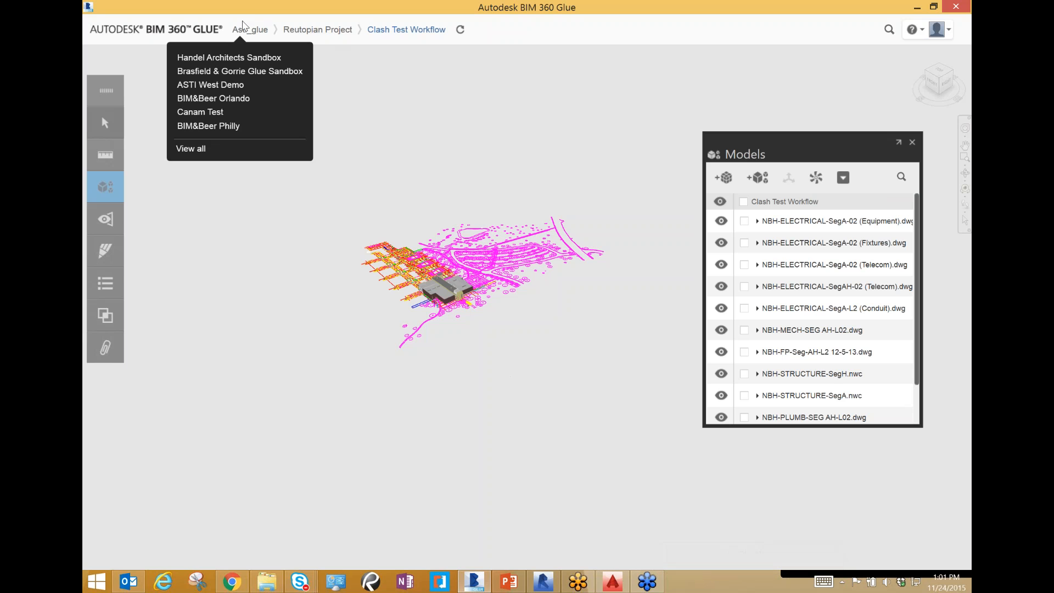
click(251, 30)
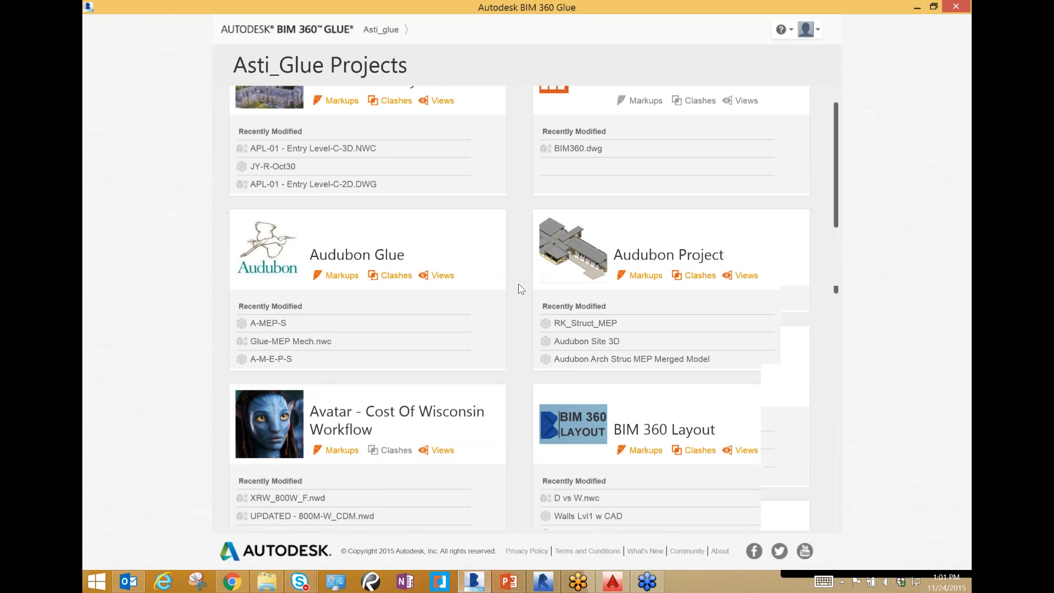
scroll(521, 288, down, 4)
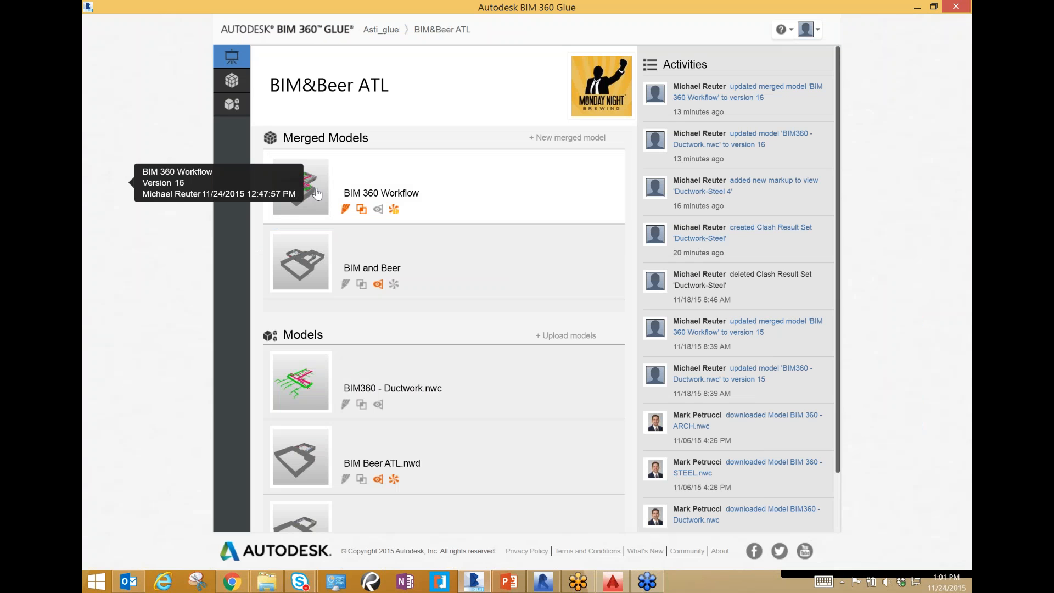
click(317, 194)
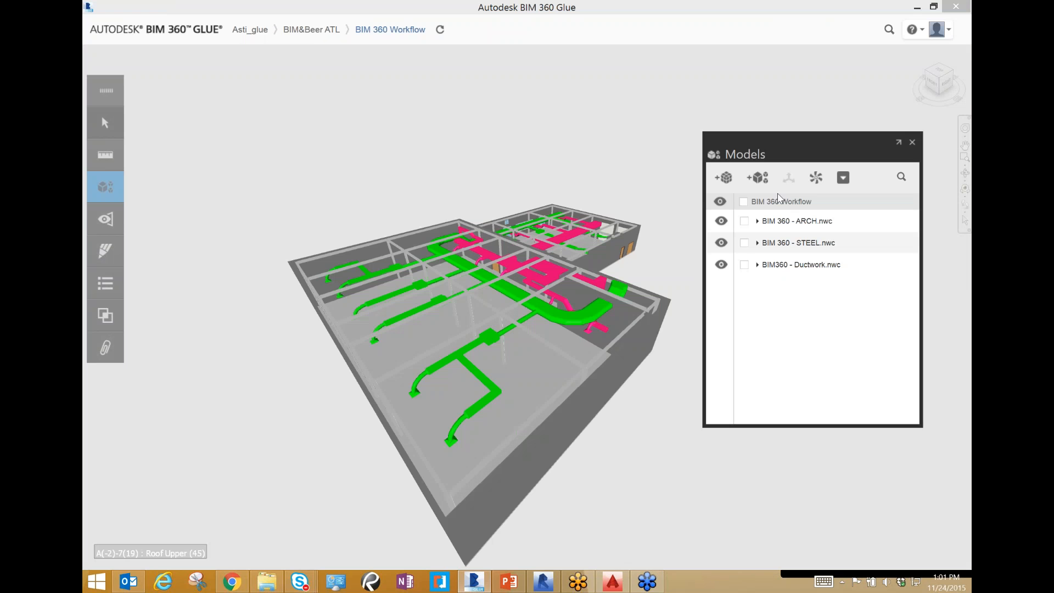
Examine the merged model's ductwork against the steel framing from a rotated top view, close to where the main duct runs end
click(936, 72)
click(937, 72)
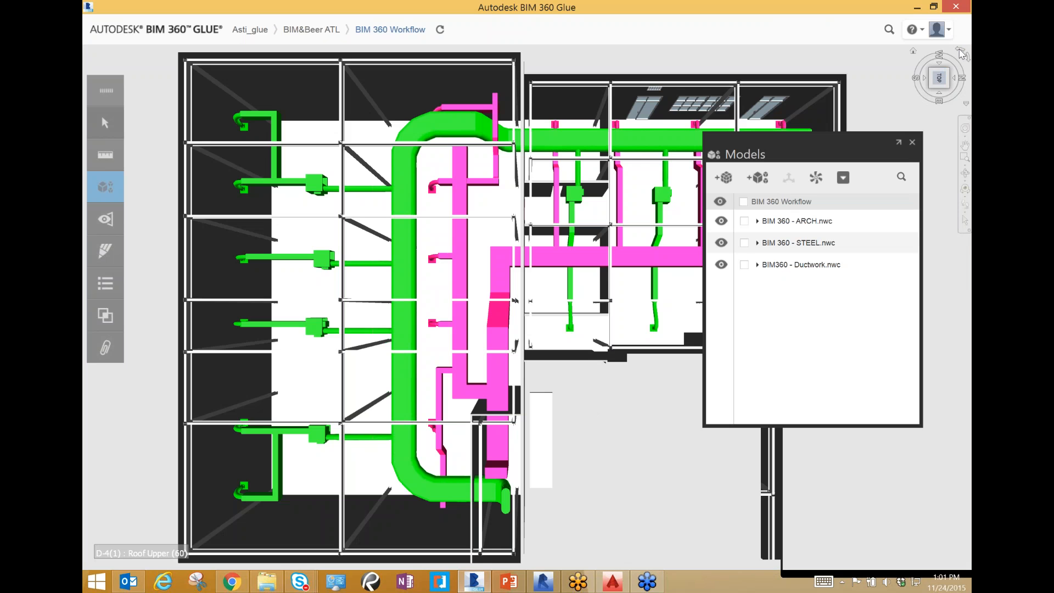
click(961, 52)
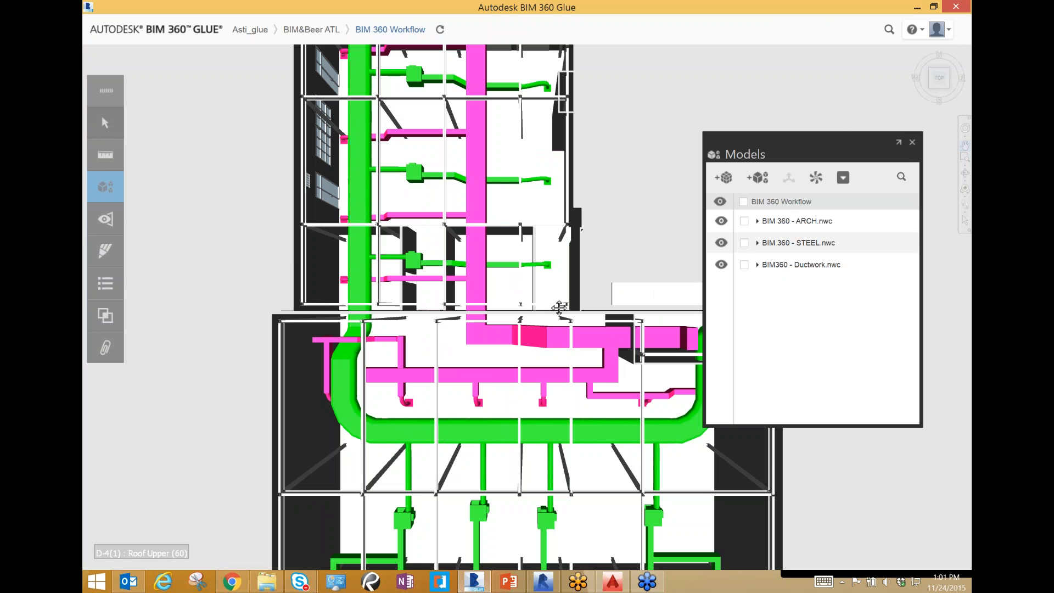
scroll(362, 285, up, 5)
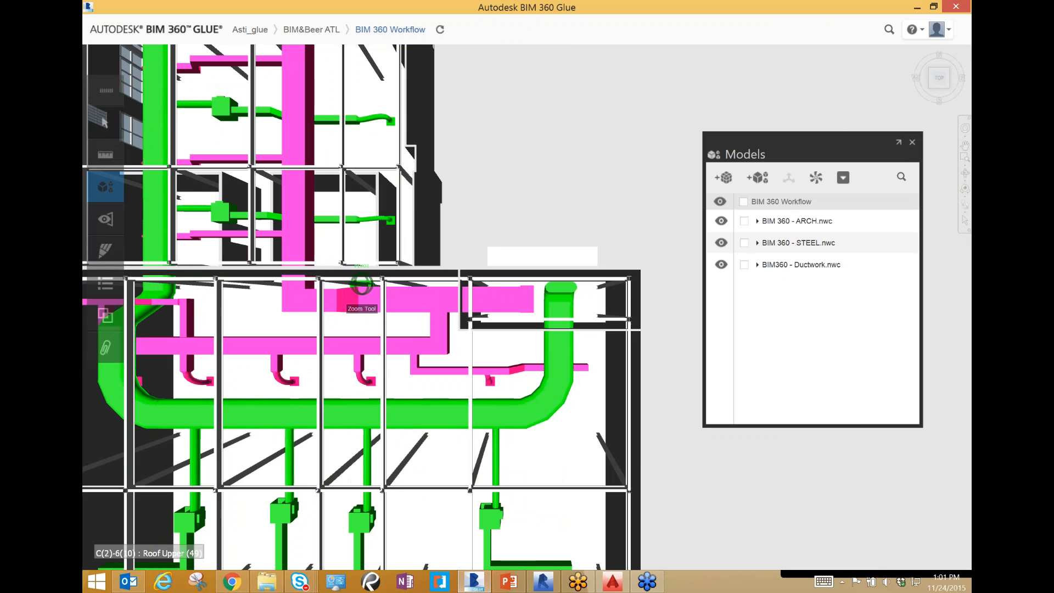
scroll(361, 284, up, 3)
middle_drag(580, 321, 455, 294)
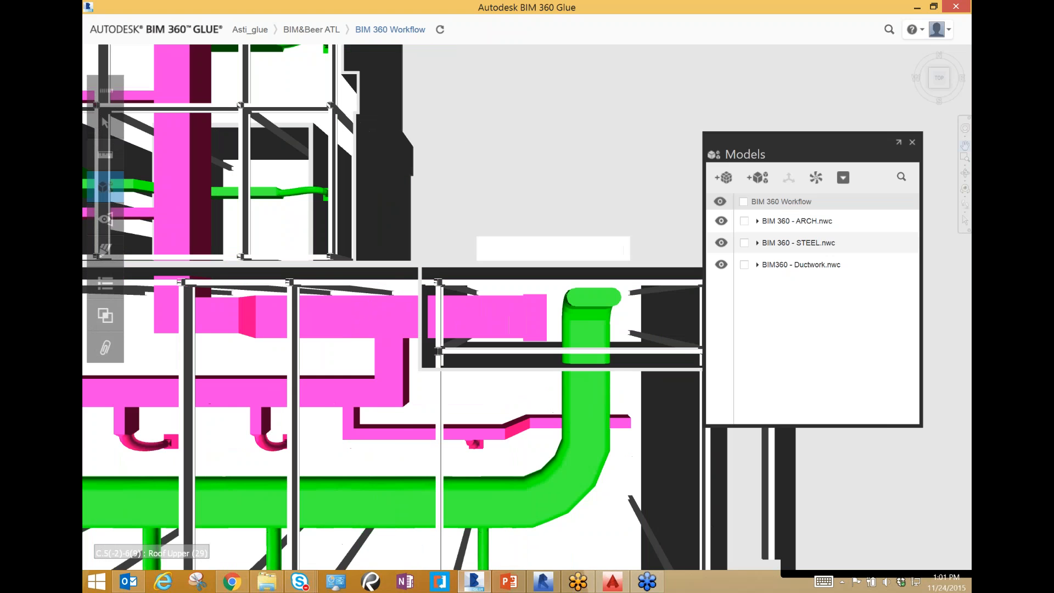
scroll(453, 283, up, 2)
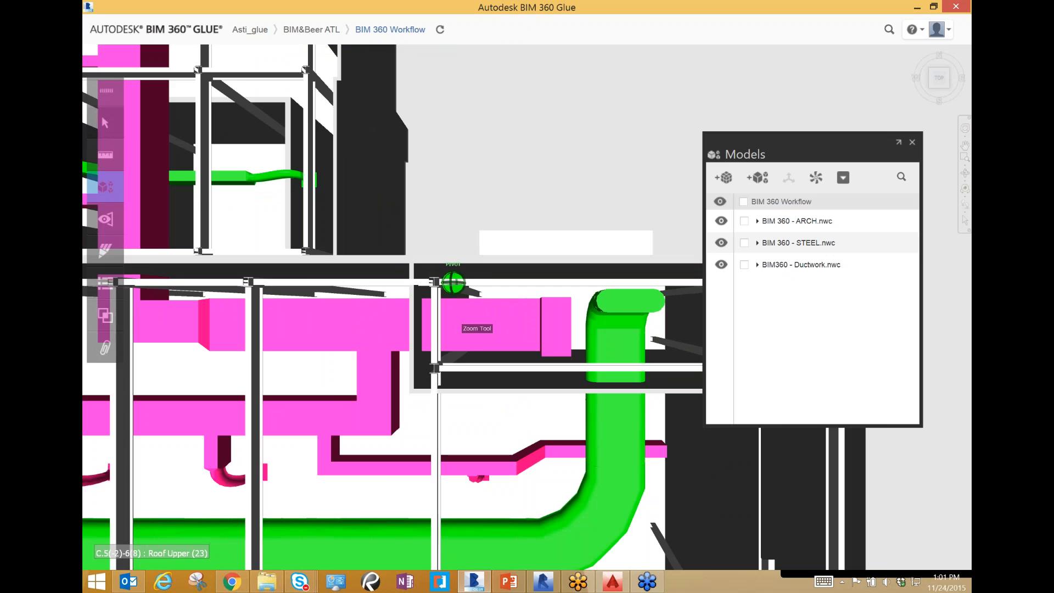
middle_drag(269, 308, 340, 300)
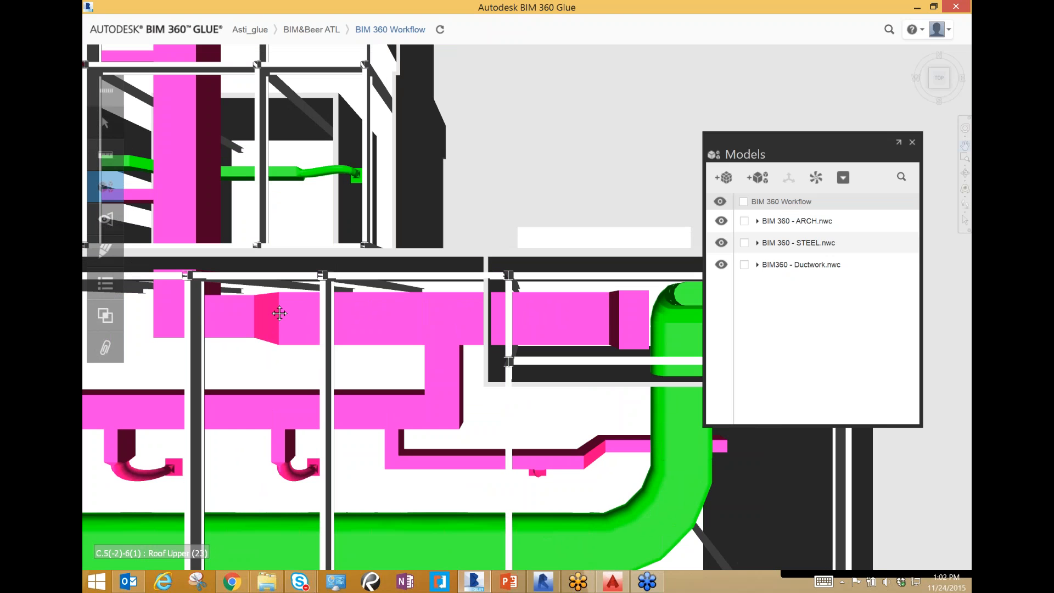
middle_drag(279, 314, 233, 324)
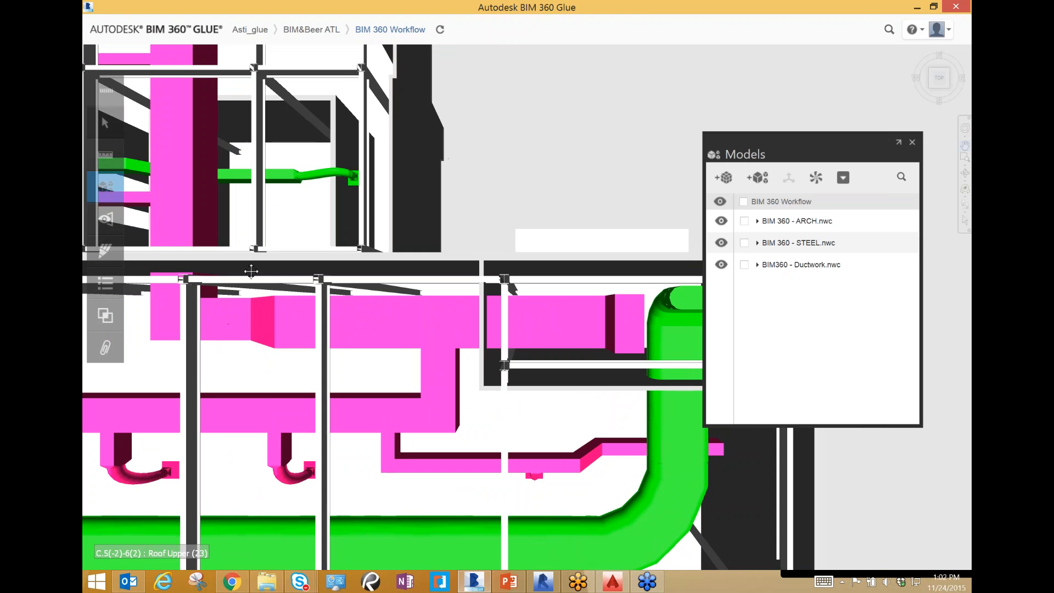
middle_drag(251, 271, 253, 307)
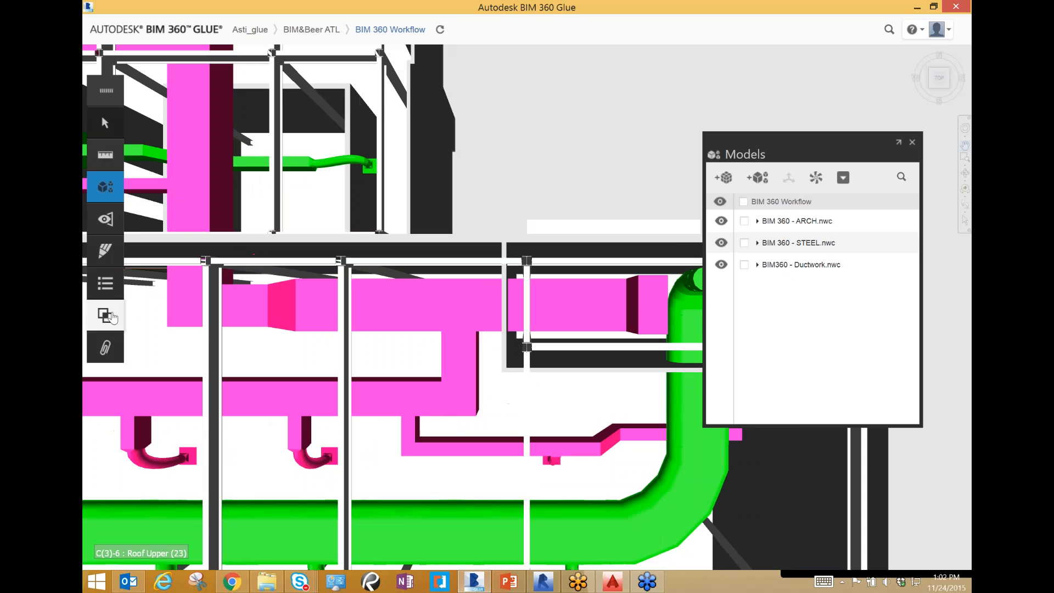
Update the Ductwork-Steel clash results to account for the updated models
click(112, 314)
click(231, 160)
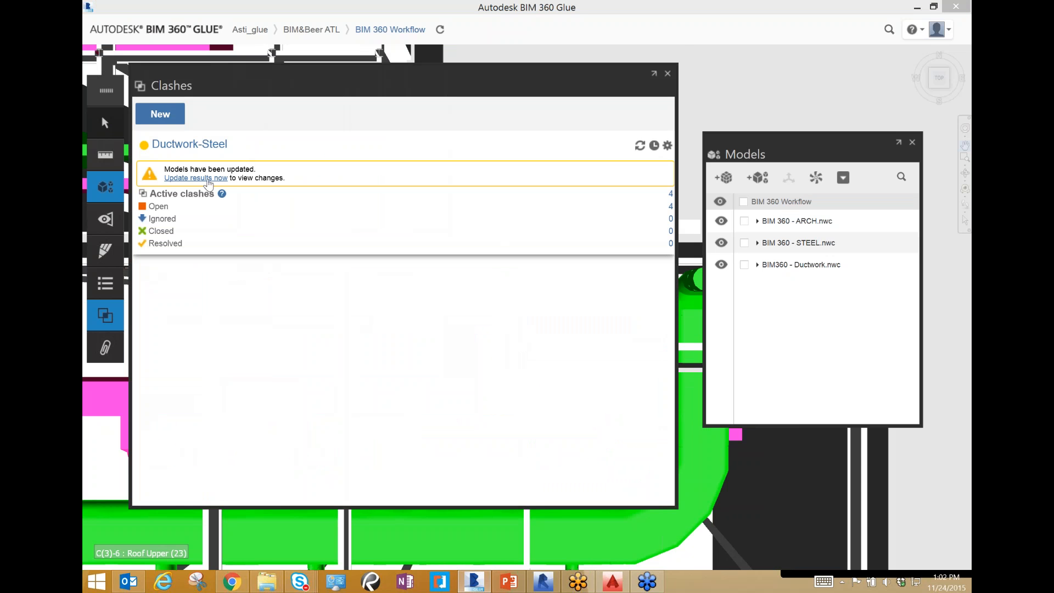
click(208, 178)
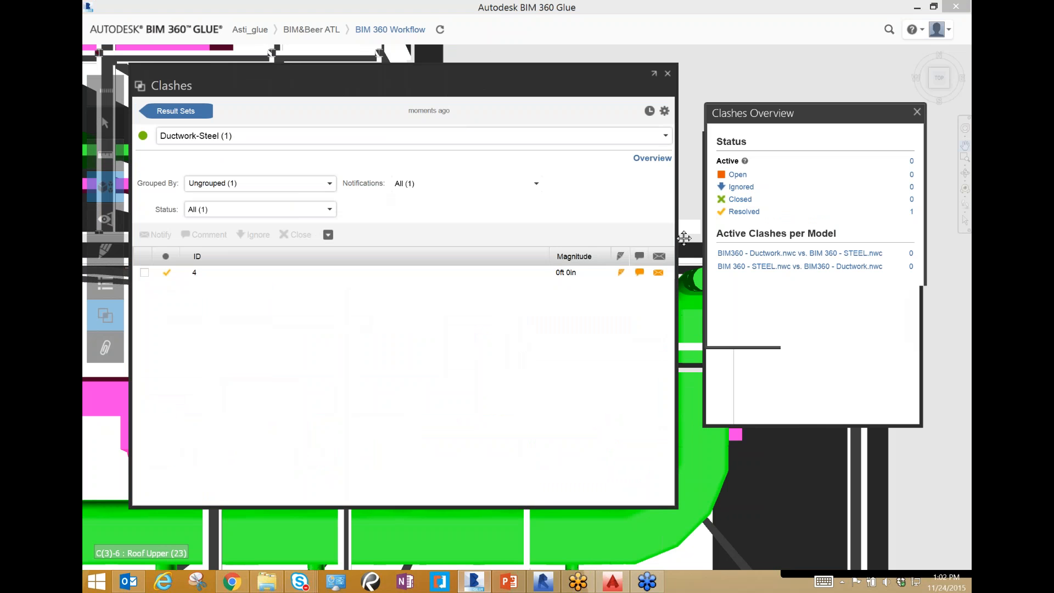
Narrow the Clashes window to uncover the model behind it, and close the clash results
drag(646, 239, 426, 239)
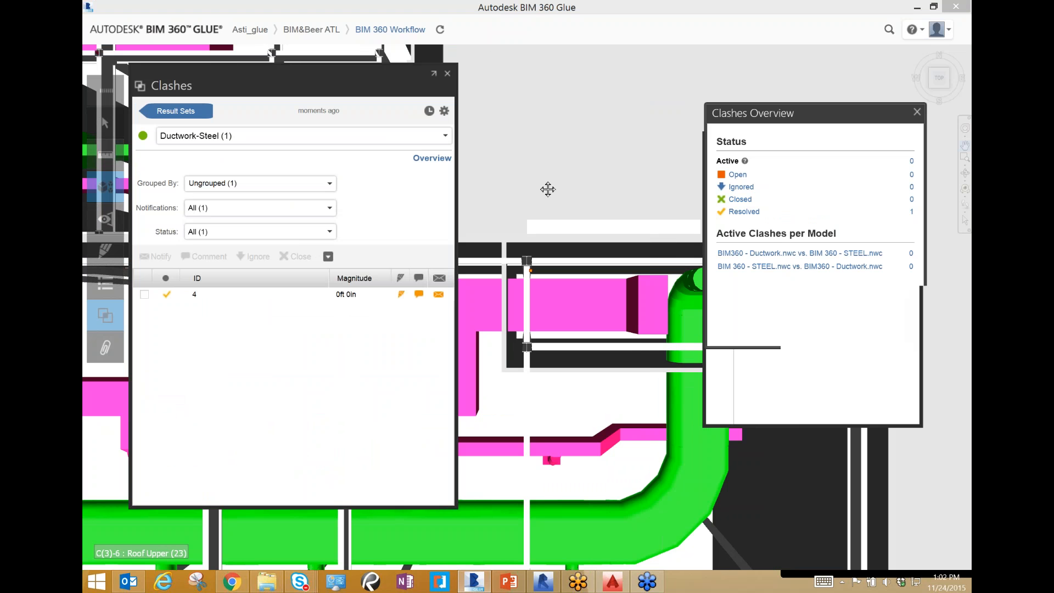
click(588, 262)
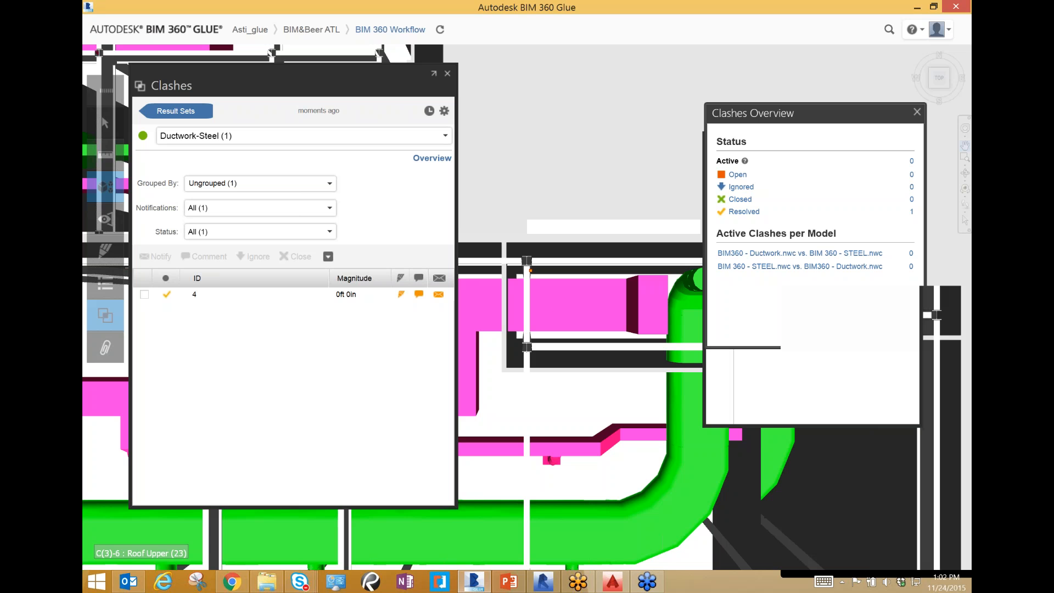
drag(405, 72, 461, 130)
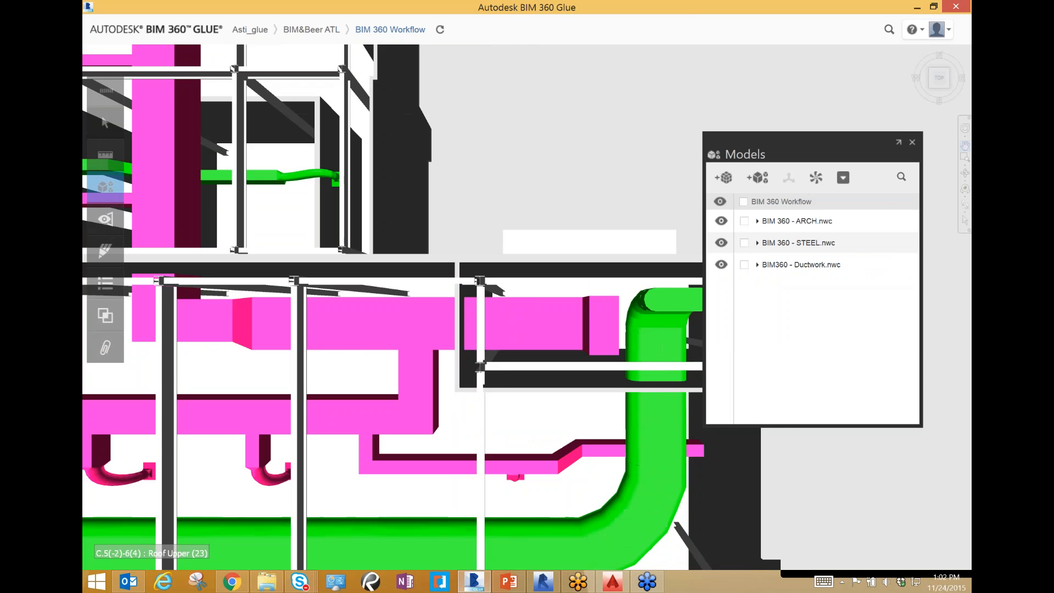
Examine the merged model's ductwork and steel framing from above, first around the main duct ends and over the whole building
scroll(323, 330, down, 2)
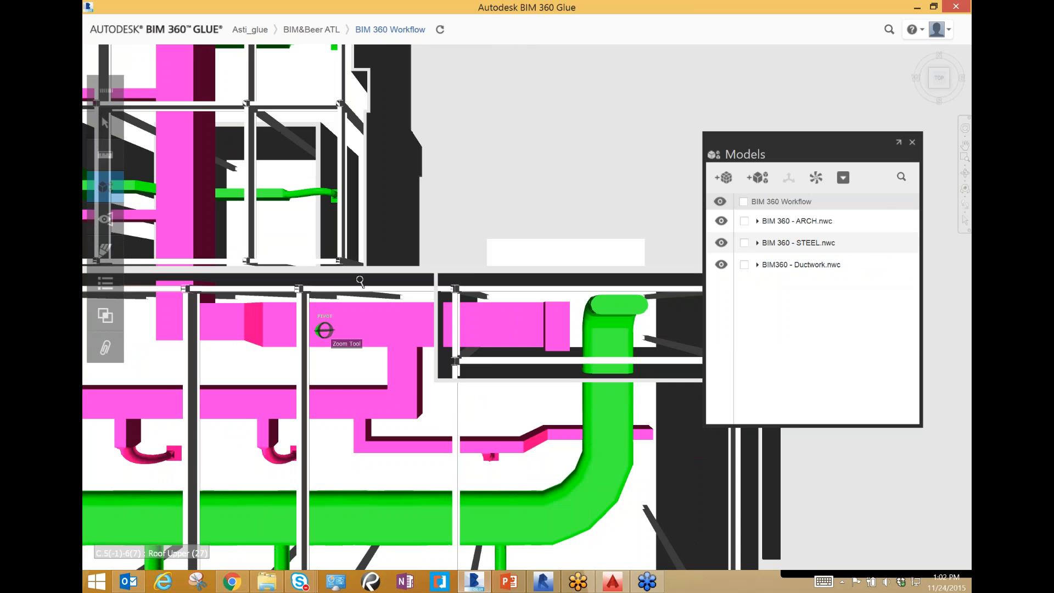
scroll(360, 282, up, 1)
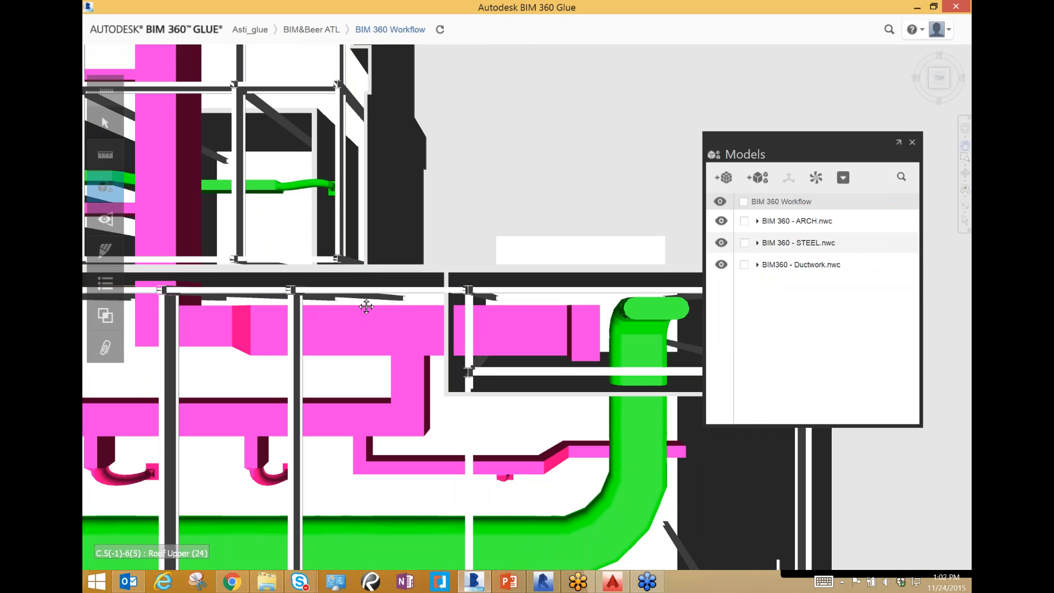
middle_drag(366, 307, 368, 304)
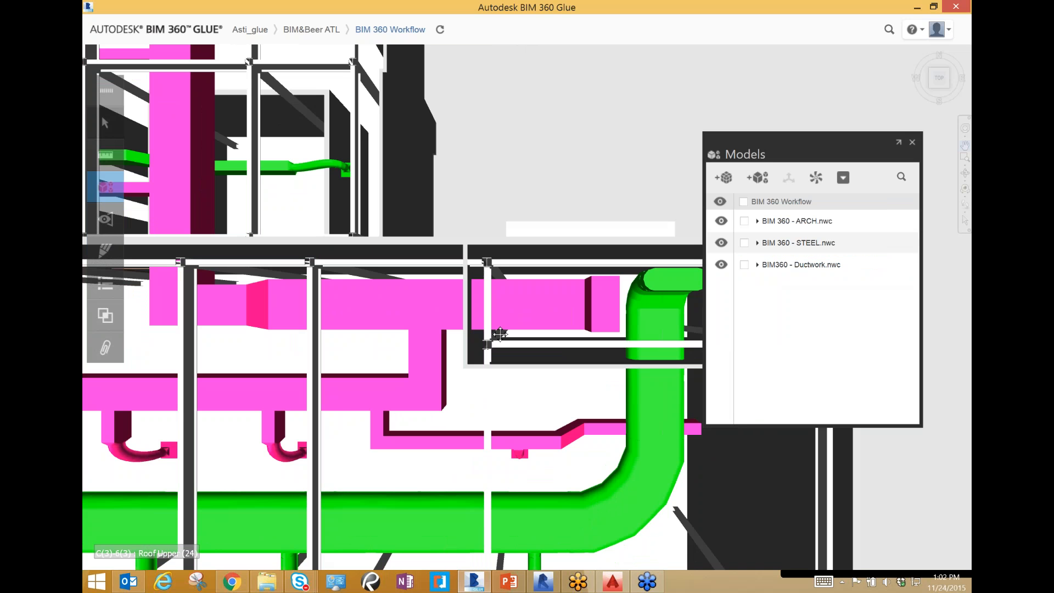
mouse_move(442, 283)
mouse_down()
mouse_move(465, 311)
mouse_move(426, 289)
mouse_up()
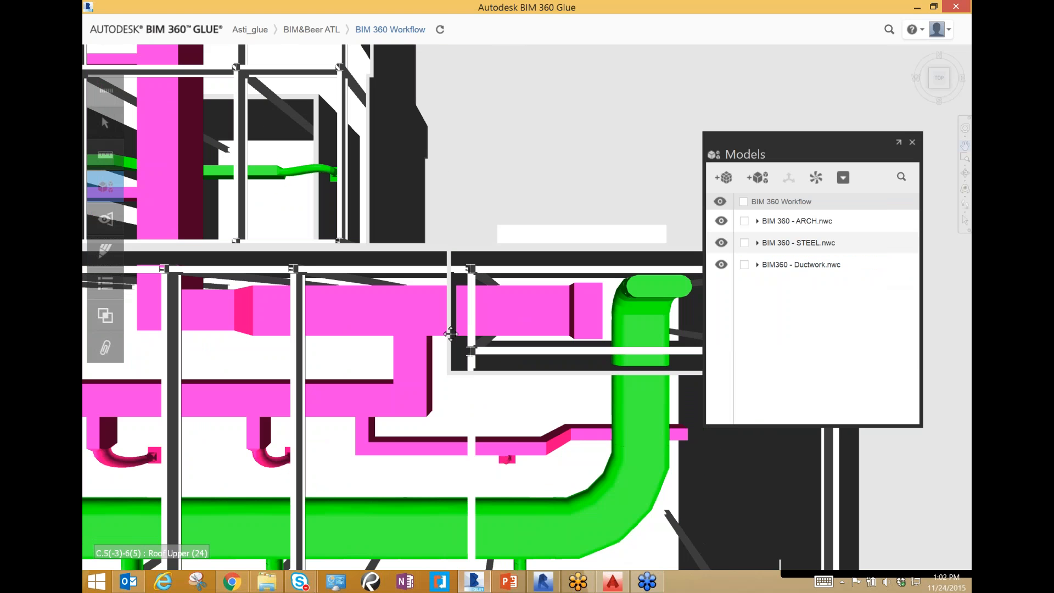
drag(451, 334, 489, 338)
scroll(395, 327, down, 2)
drag(390, 313, 581, 163)
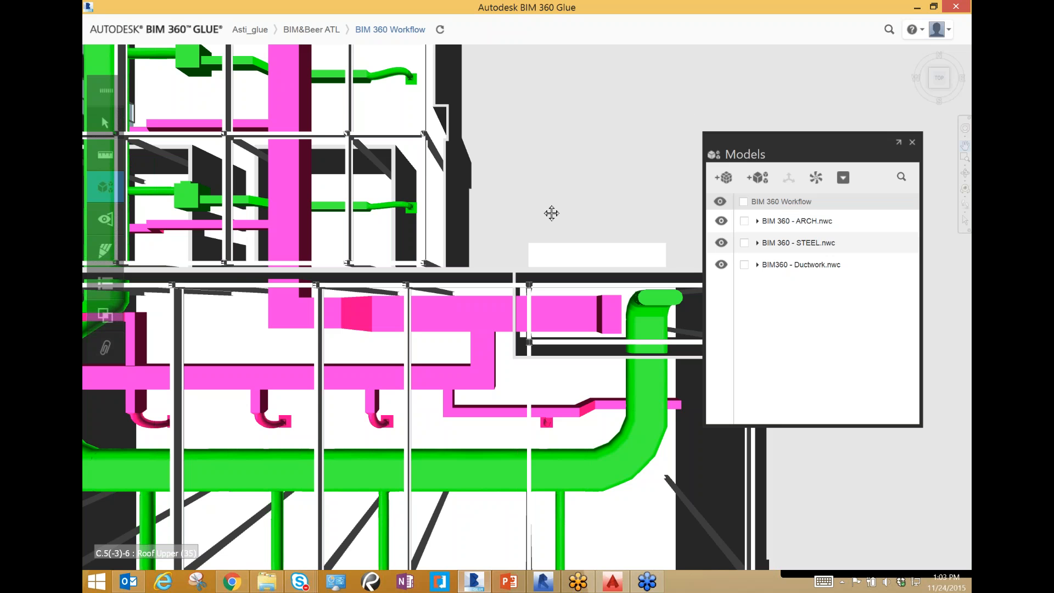
scroll(552, 213, down, 5)
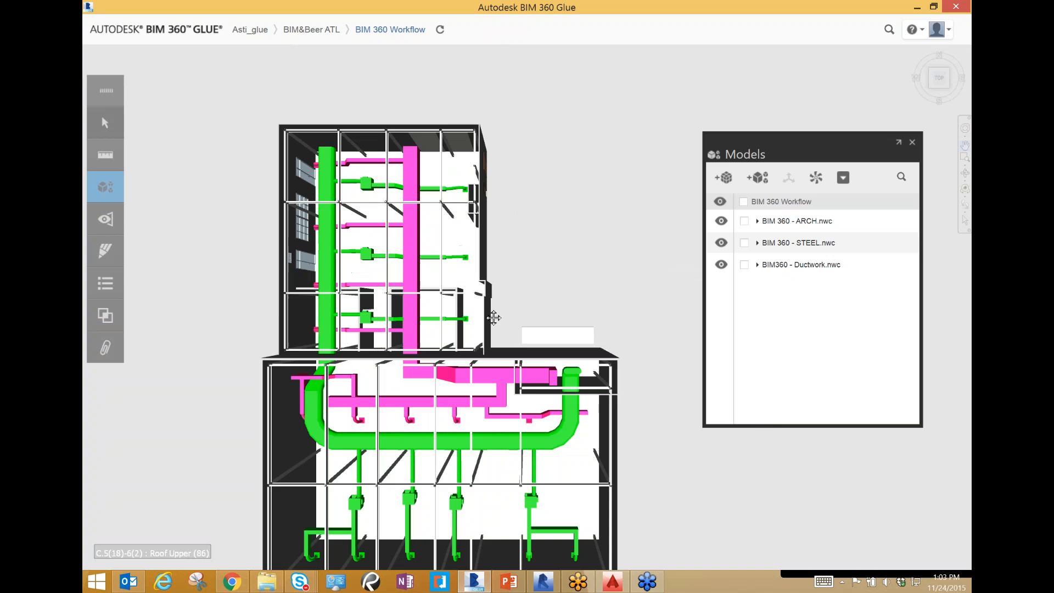
drag(500, 307, 507, 297)
scroll(544, 350, up, 1)
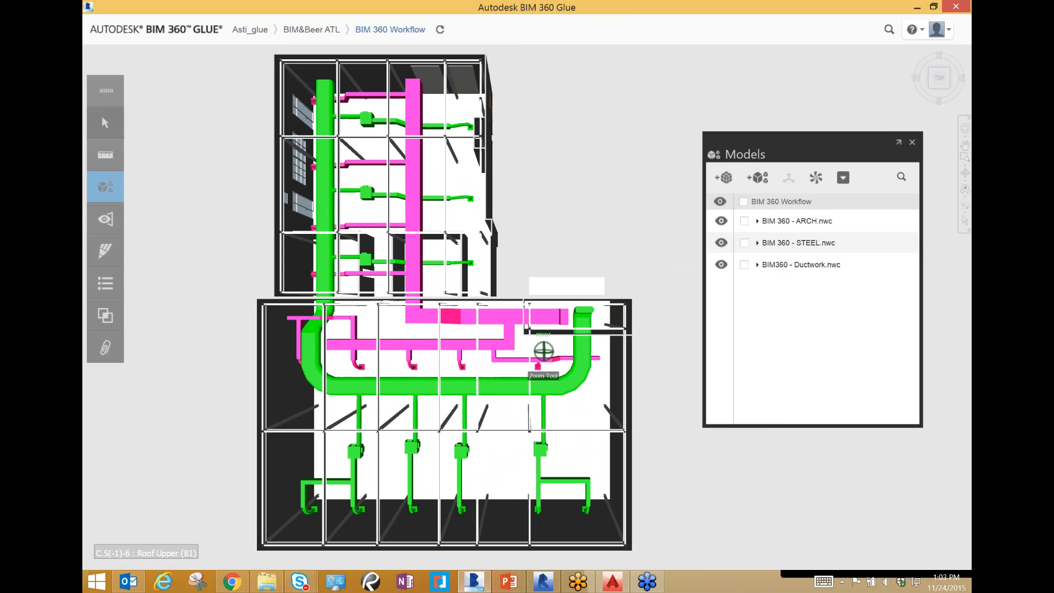
drag(578, 203, 584, 198)
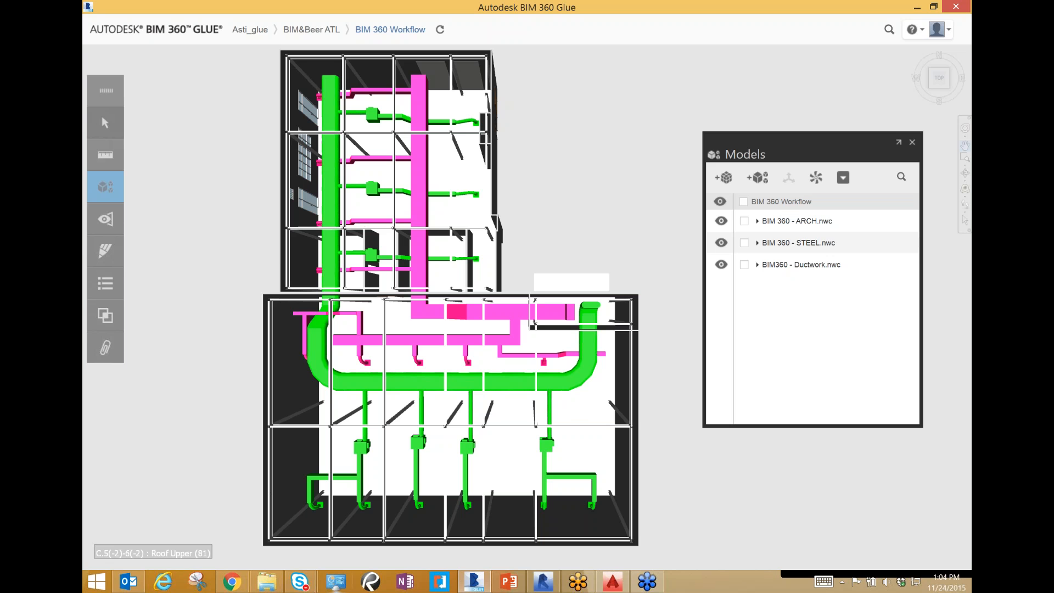
Switch to Chrome and read the Autodesk application and Rhino entries on the BIM 360 Glue File Compatibility page
click(233, 582)
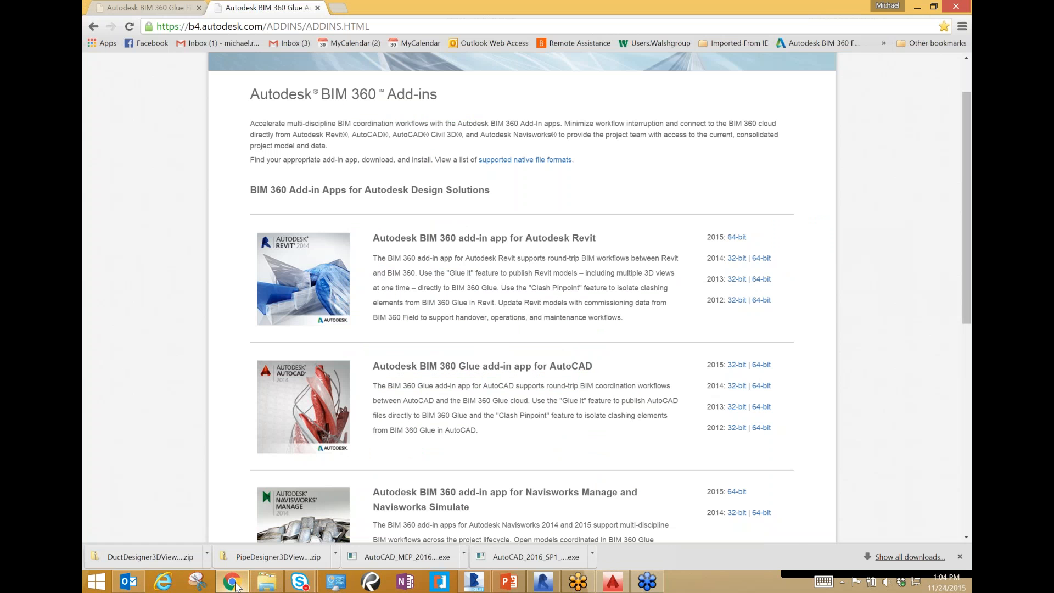
click(176, 8)
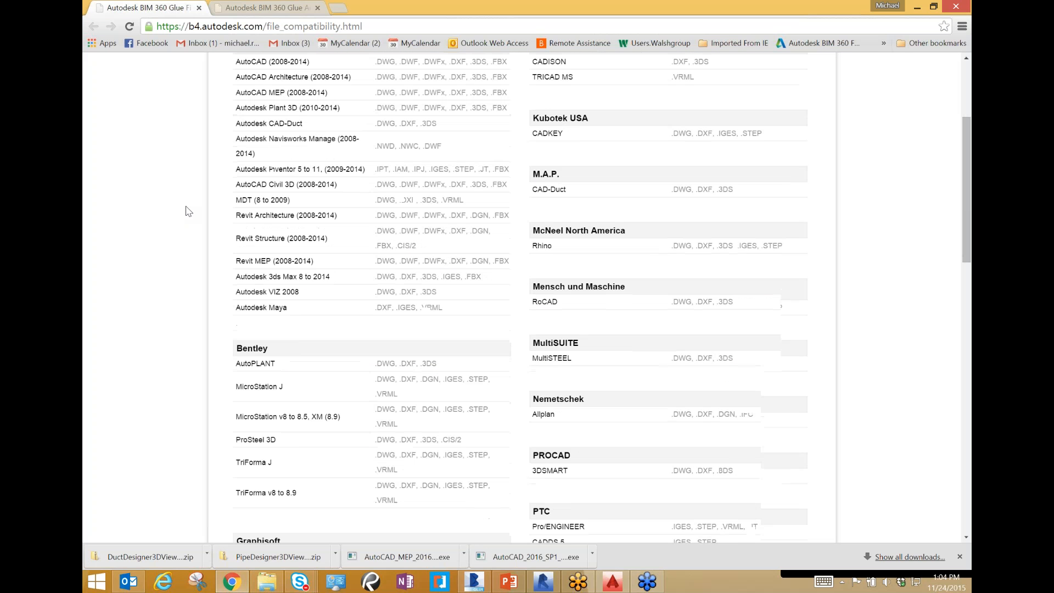
scroll(188, 211, up, 1)
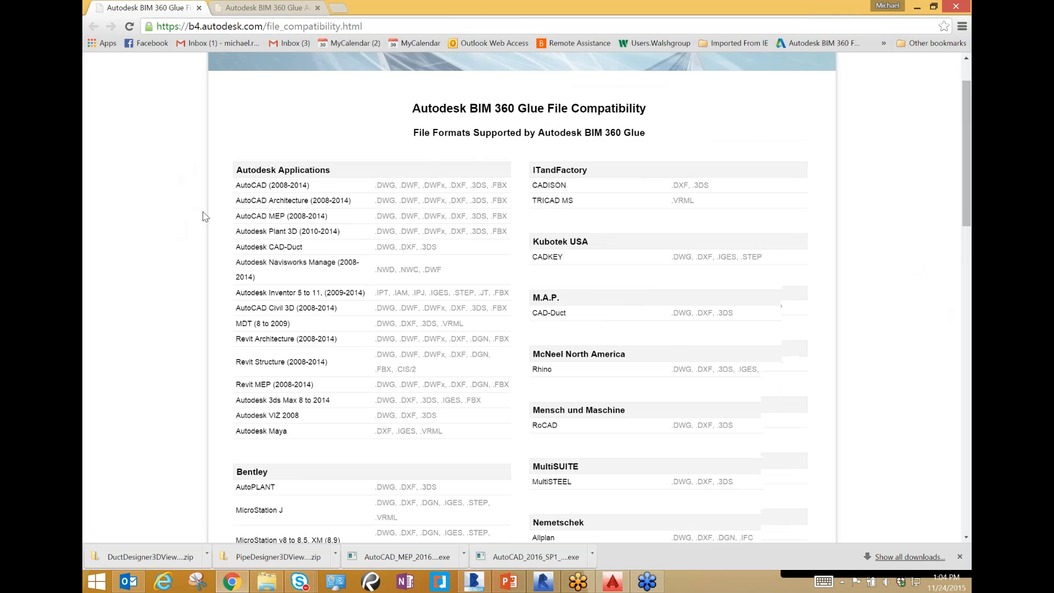
scroll(621, 189, down, 1)
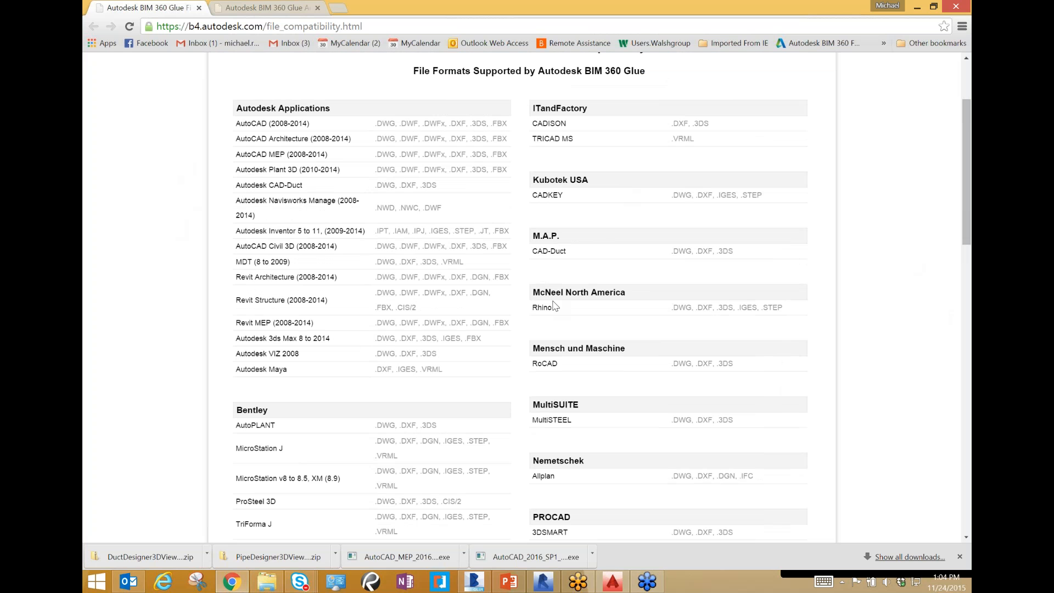
drag(555, 308, 533, 306)
click(550, 307)
Read the rest of the supported formats, including QuickPen, Trimble, 2D and laser scan formats, and return to the Autodesk applications
scroll(388, 254, down, 3)
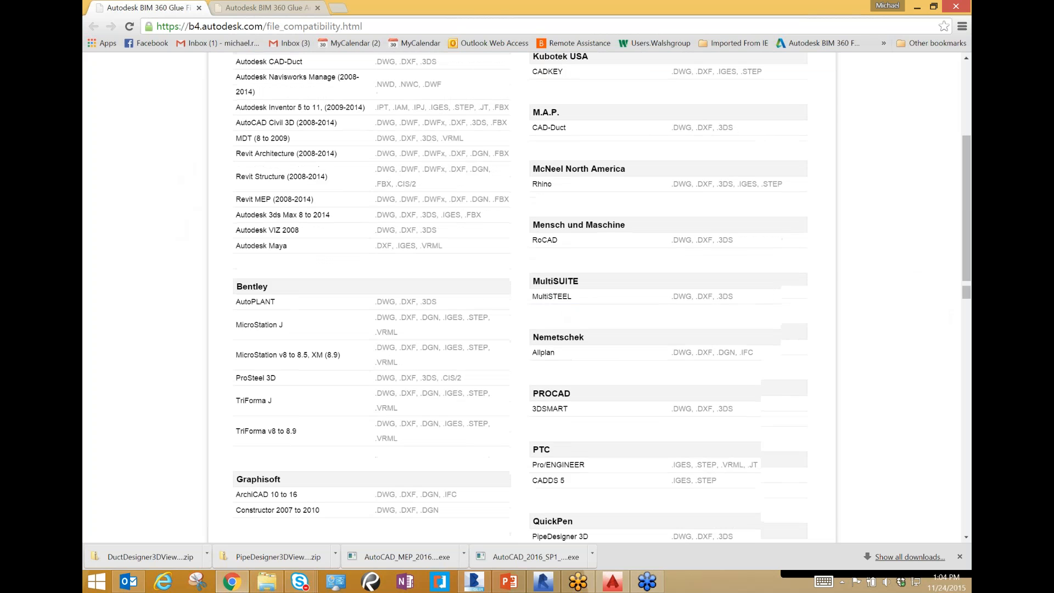
scroll(387, 254, down, 1)
scroll(561, 329, down, 4)
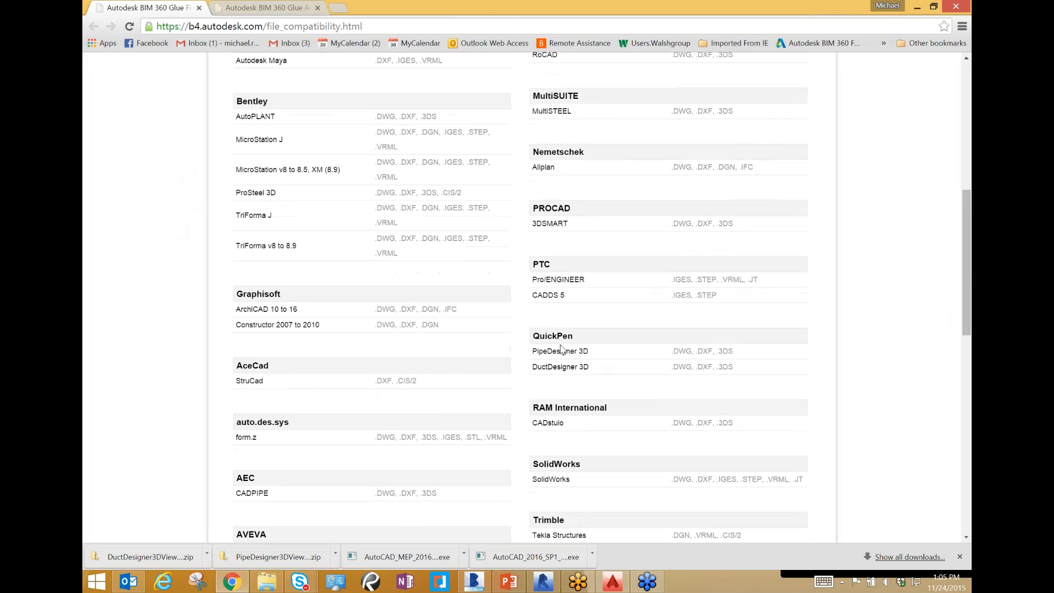
scroll(562, 324, up, 1)
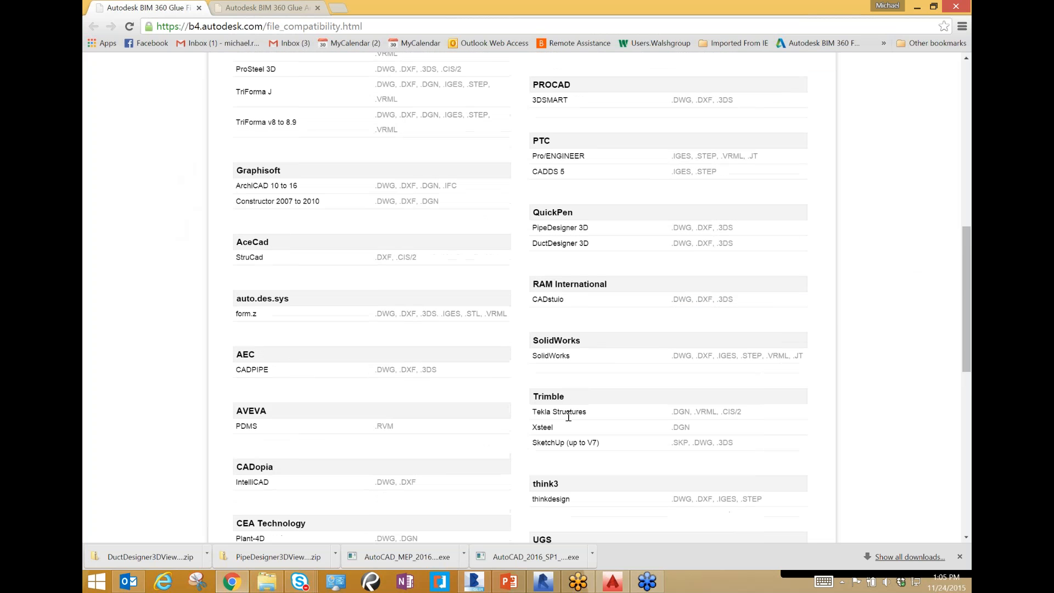
scroll(579, 381, down, 1)
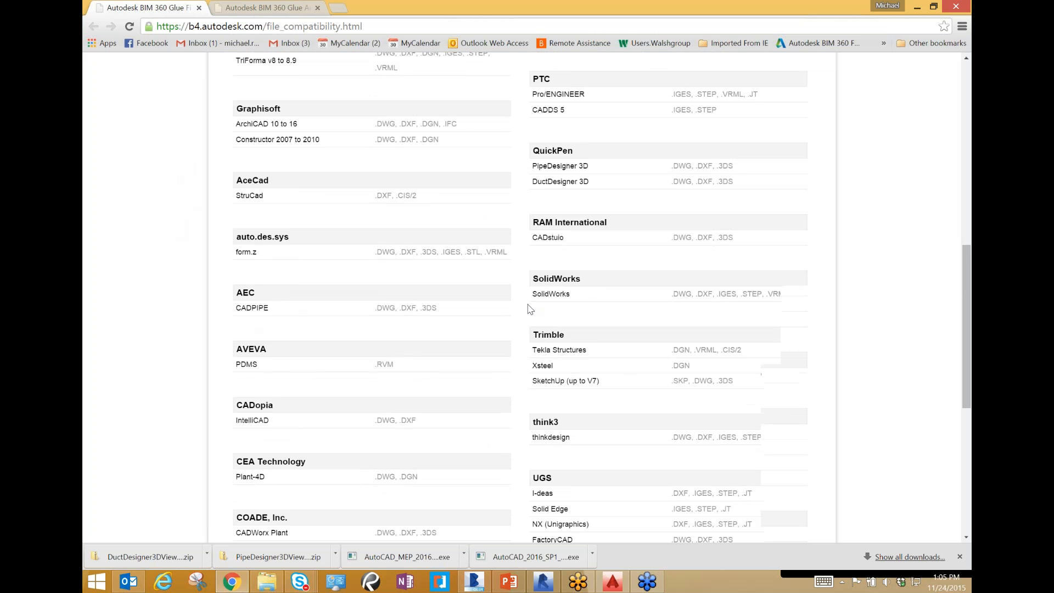
scroll(530, 309, down, 3)
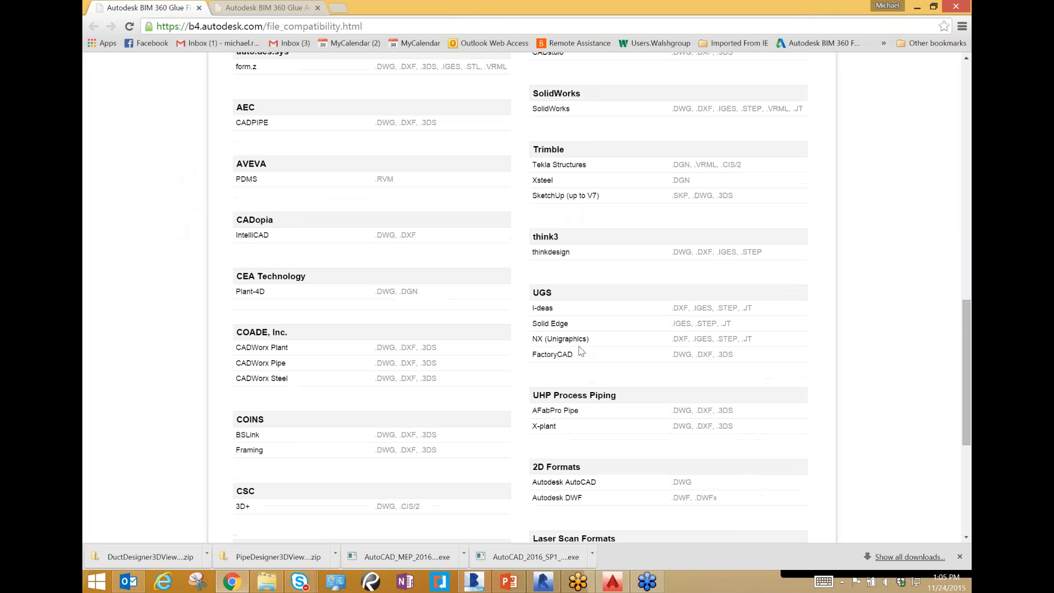
scroll(577, 341, down, 2)
scroll(569, 330, down, 1)
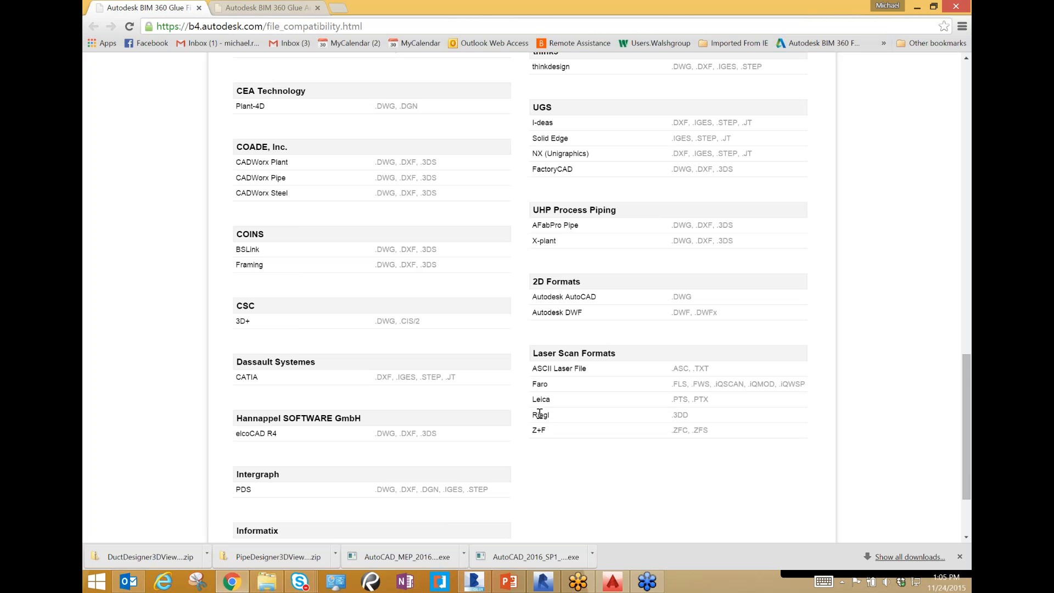
scroll(309, 468, down, 2)
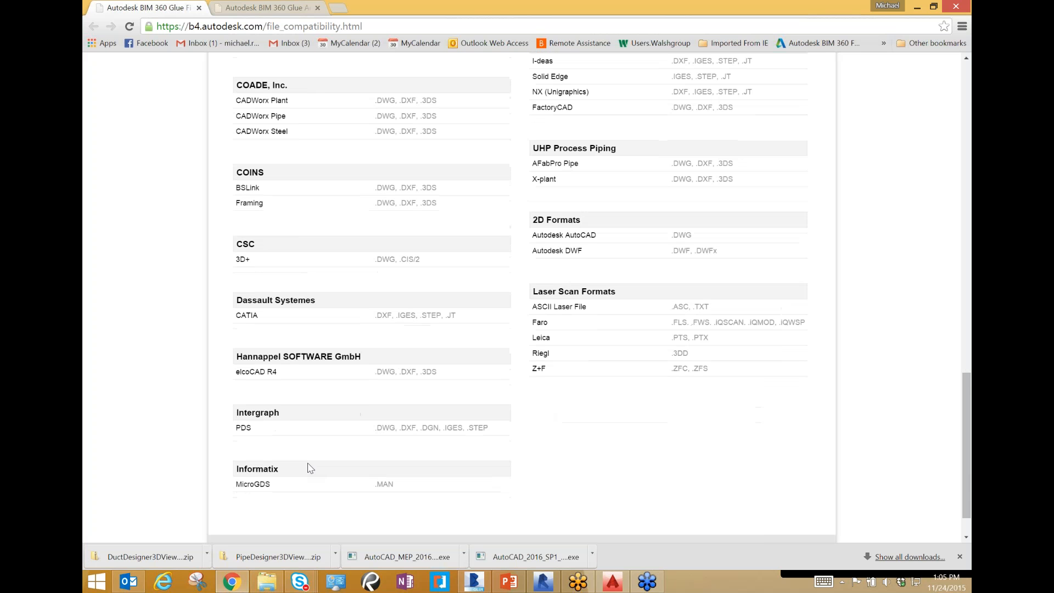
scroll(311, 465, up, 3)
scroll(315, 459, up, 10)
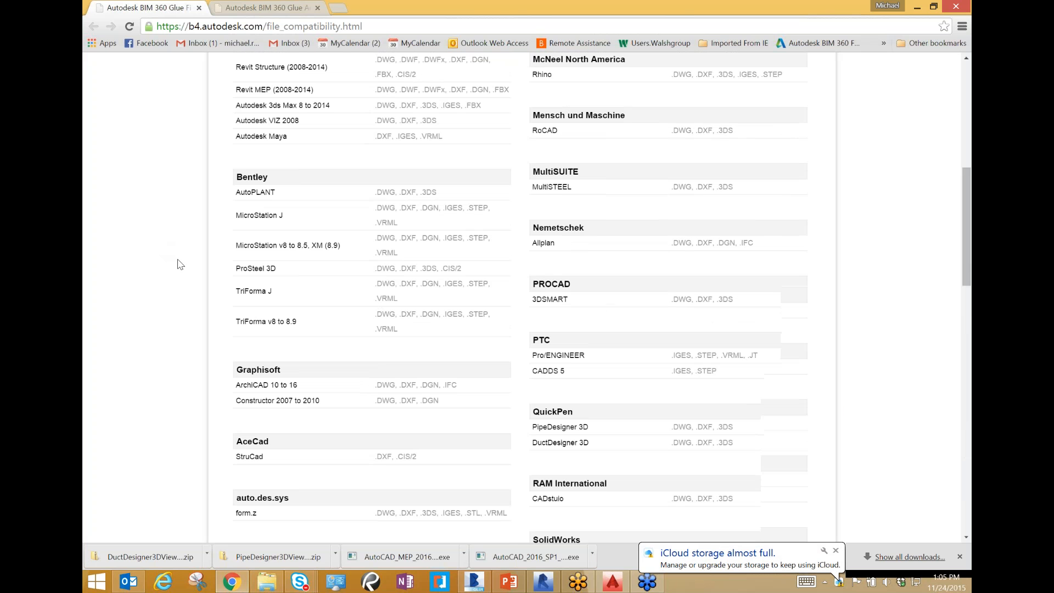
scroll(177, 265, up, 5)
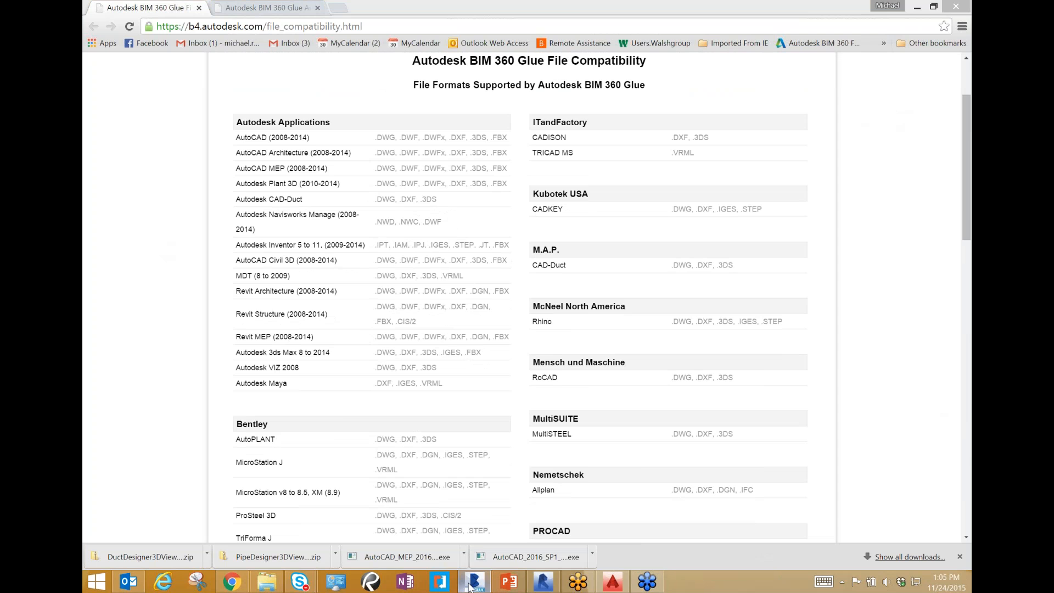
Switch back to BIM 360 Glue and view the whole merged BIM 360 Workflow model from above
click(471, 585)
middle_drag(591, 219, 591, 207)
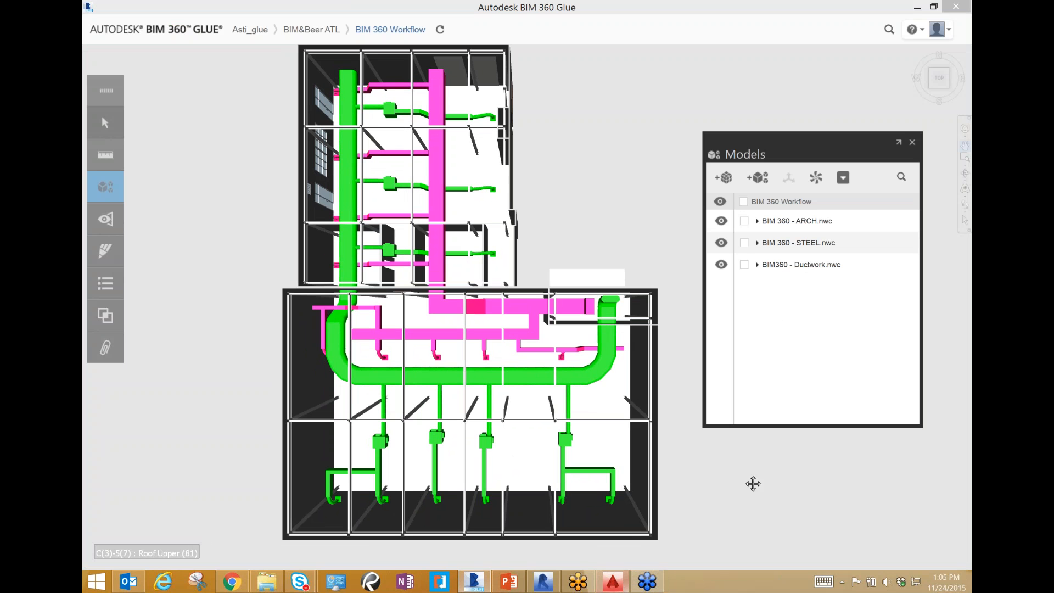
middle_drag(605, 204, 602, 217)
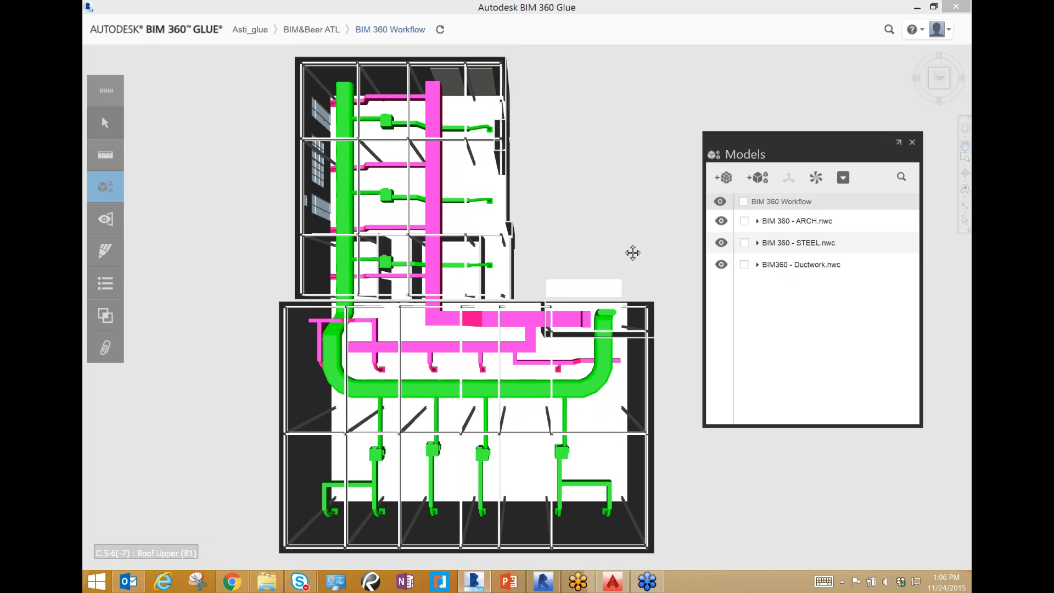